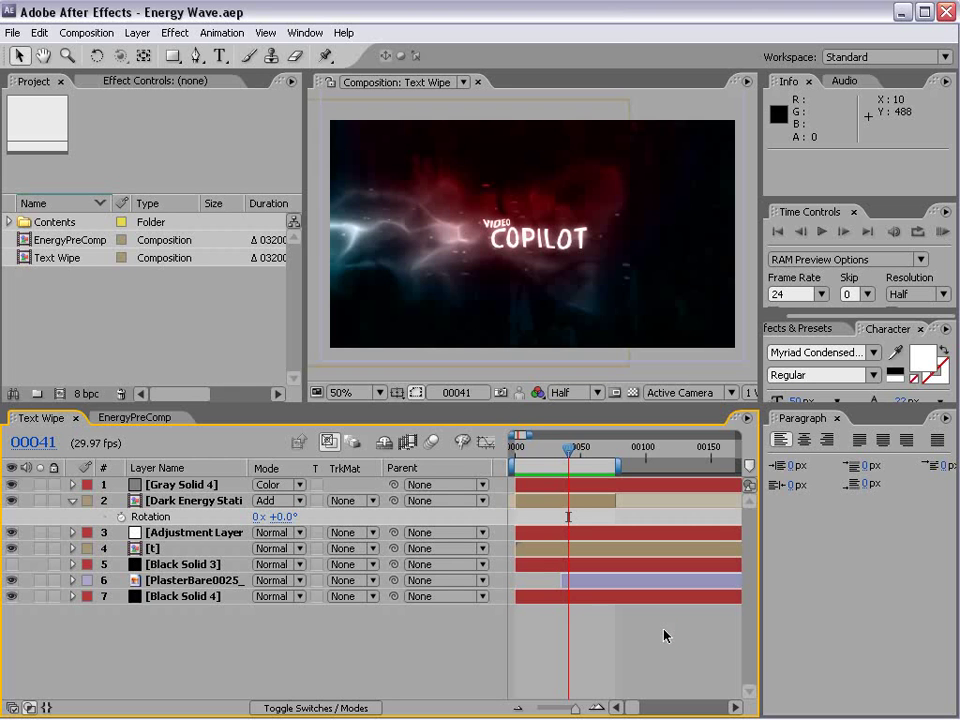
- Preview the Text Wipe title reveal and scrub to frame 62 showing the clean title
{"action": "key", "text": "KP_0"}
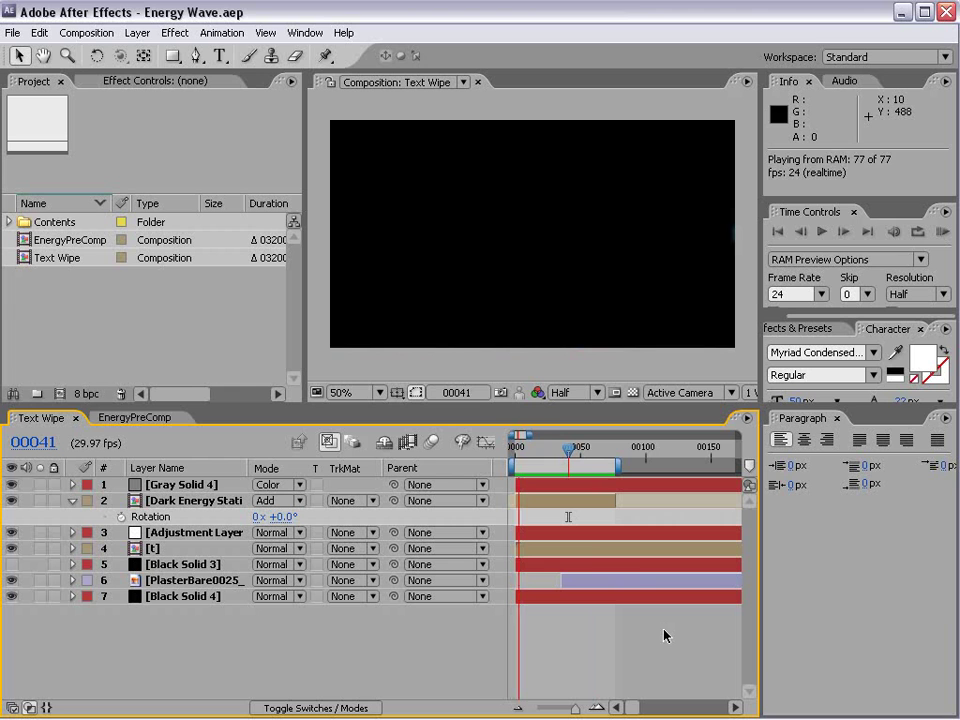
{"action": "mouse_move", "coordinate": [568, 452]}
{"action": "left_mouse_down"}
{"action": "mouse_move", "coordinate": [558, 462]}
{"action": "mouse_move", "coordinate": [567, 452]}
{"action": "left_mouse_up"}
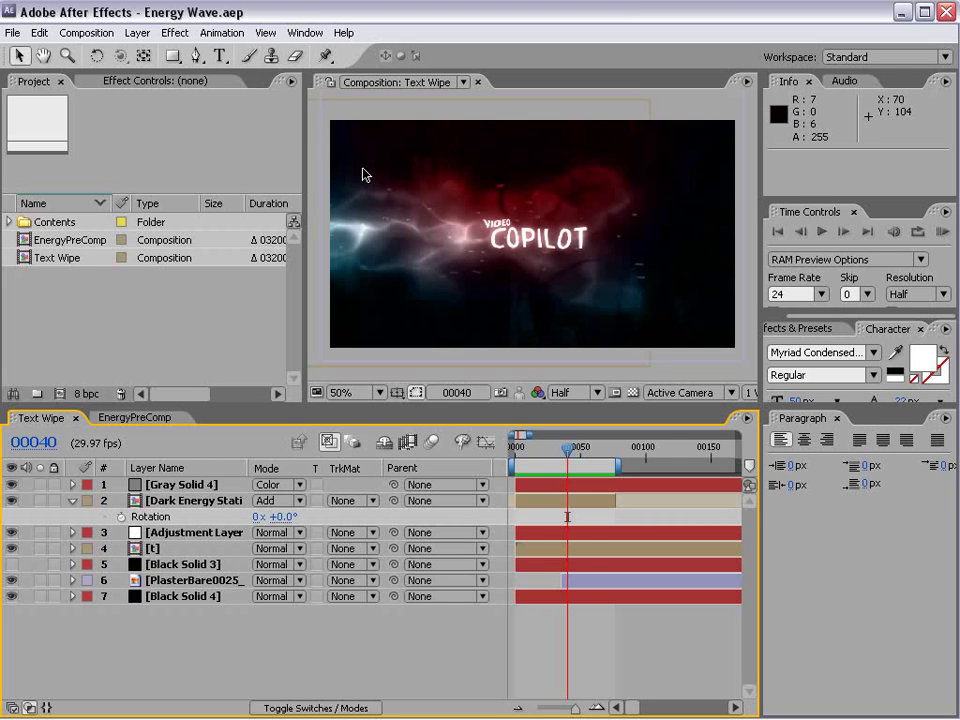
{"action": "key", "text": "space"}
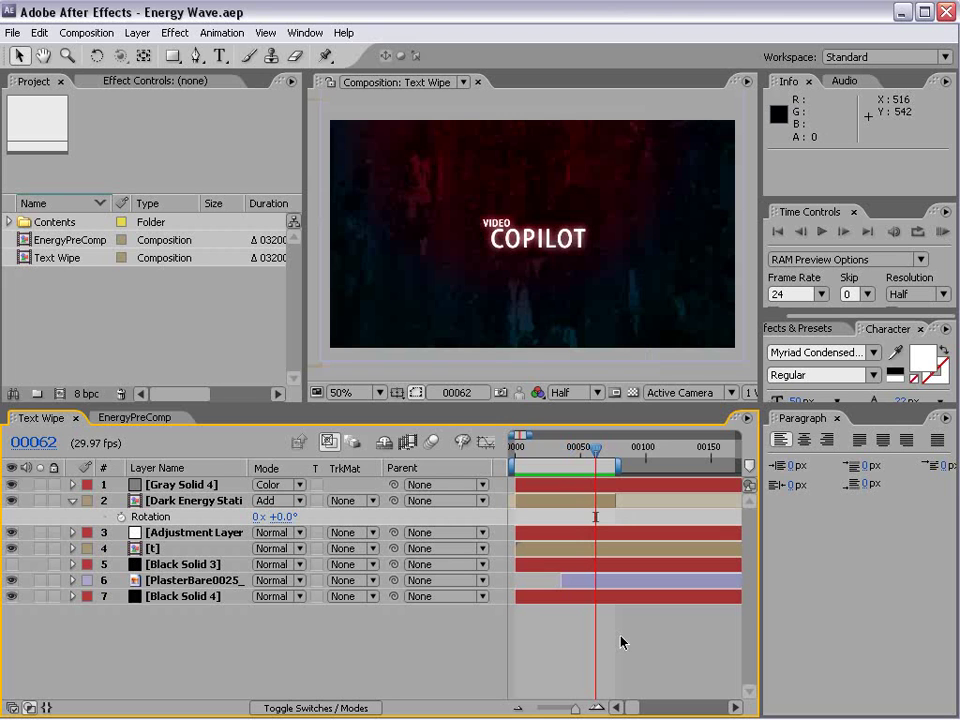
- Inspect EnergyPreComp's wave, then create Comp 4 using the NTSC D1 Widescreen Square Pixel preset
{"action": "double_click", "coordinate": [66, 240]}
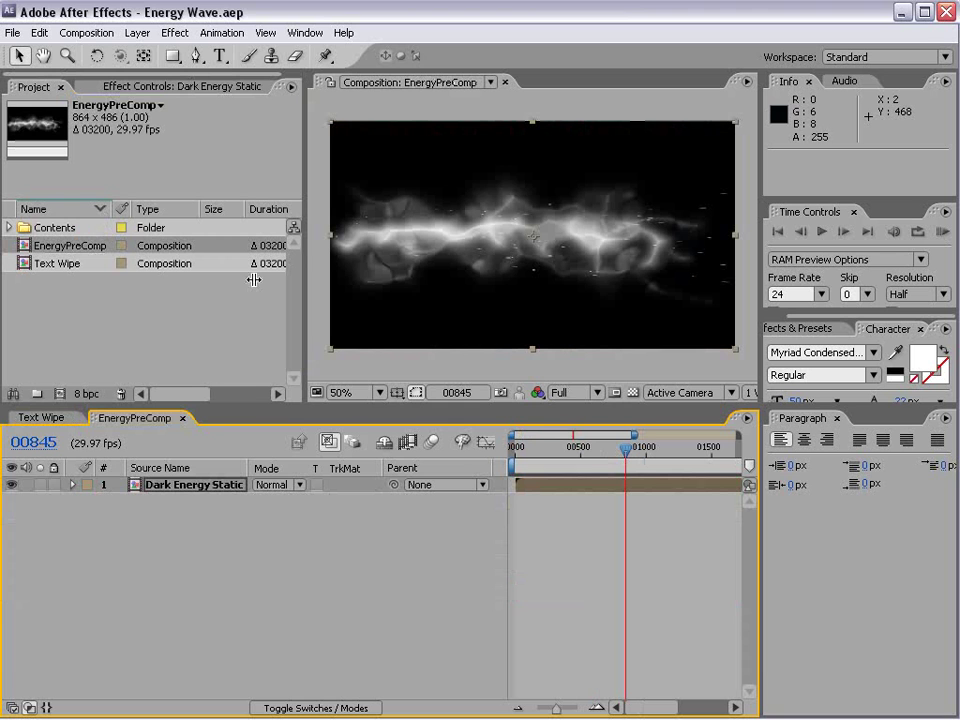
{"action": "left_click_drag", "start_coordinate": [568, 446], "coordinate": [608, 452]}
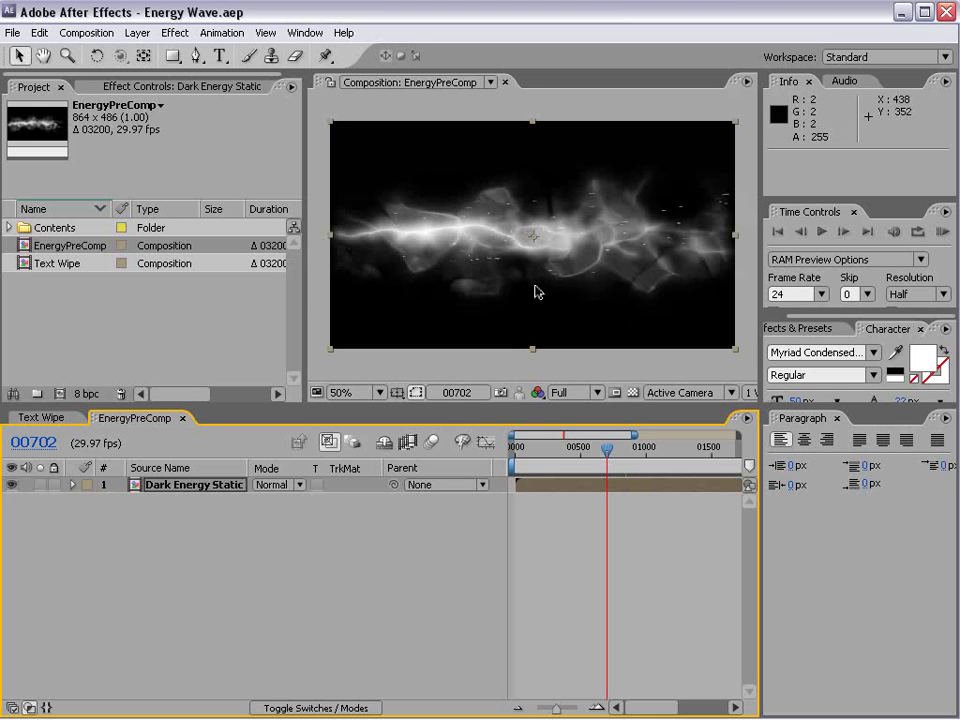
{"action": "left_click", "coordinate": [87, 32]}
{"action": "left_click", "coordinate": [86, 54]}
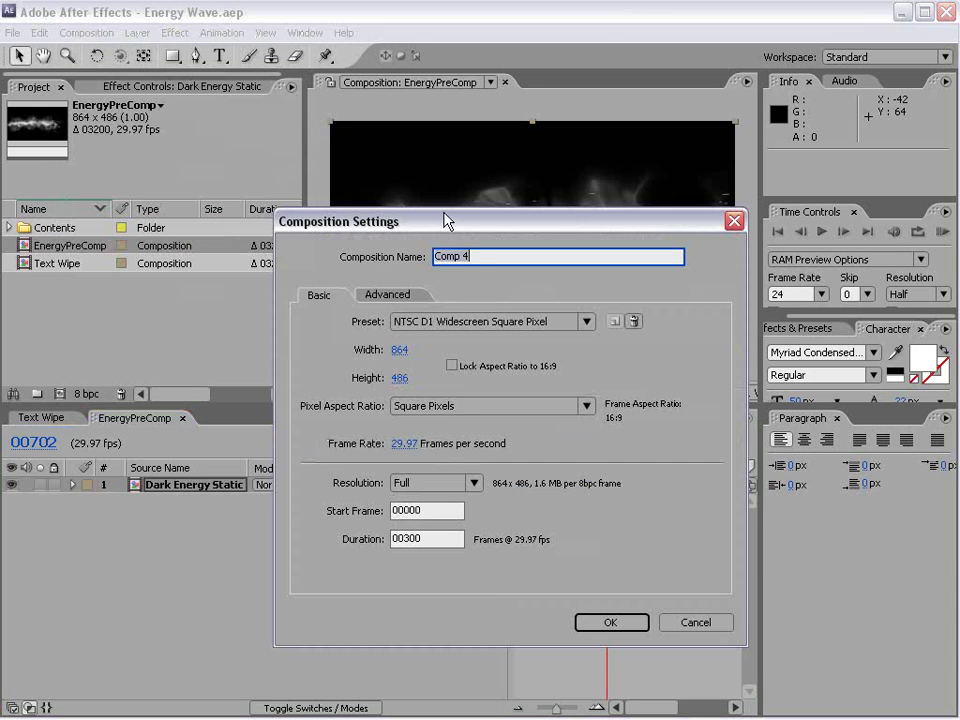
{"action": "left_click_drag", "start_coordinate": [489, 222], "coordinate": [403, 193]}
{"action": "left_click", "coordinate": [386, 292]}
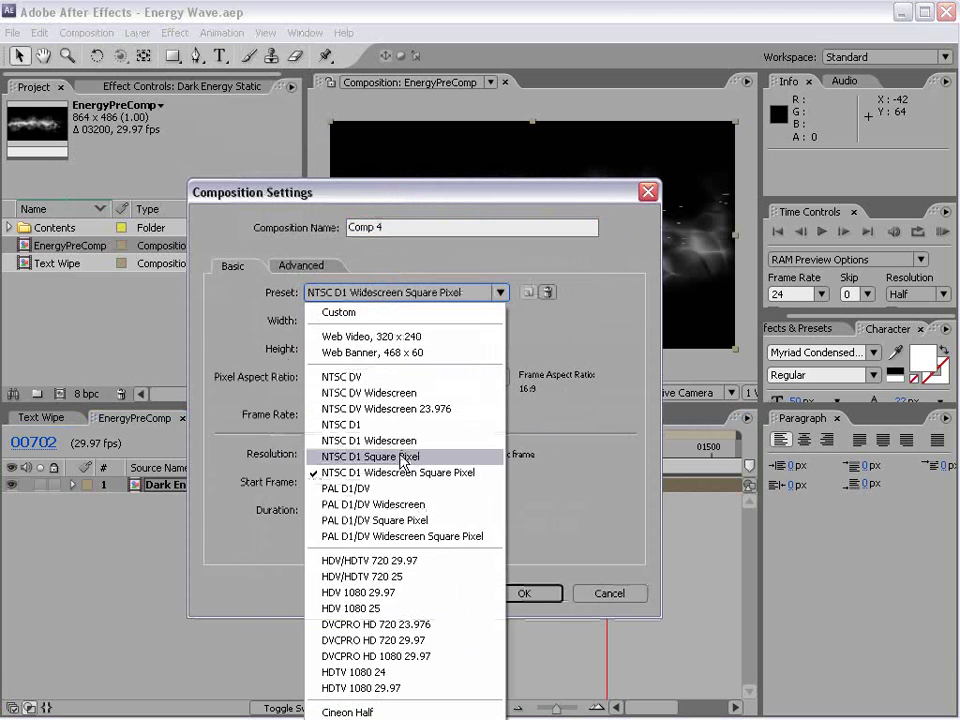
{"action": "left_click", "coordinate": [458, 478]}
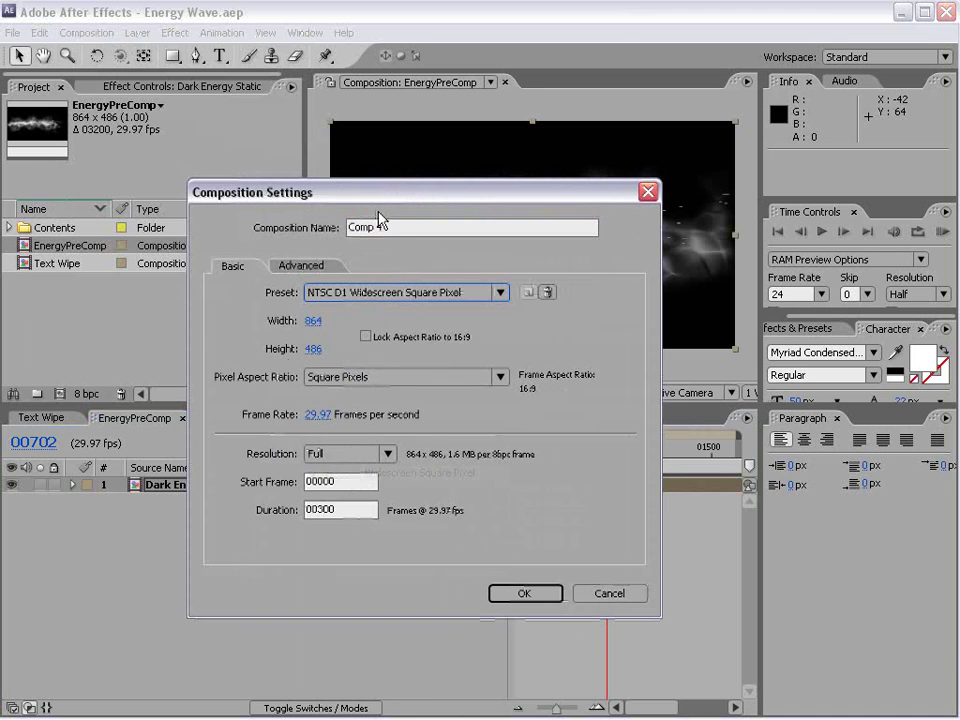
{"action": "left_click", "coordinate": [521, 592]}
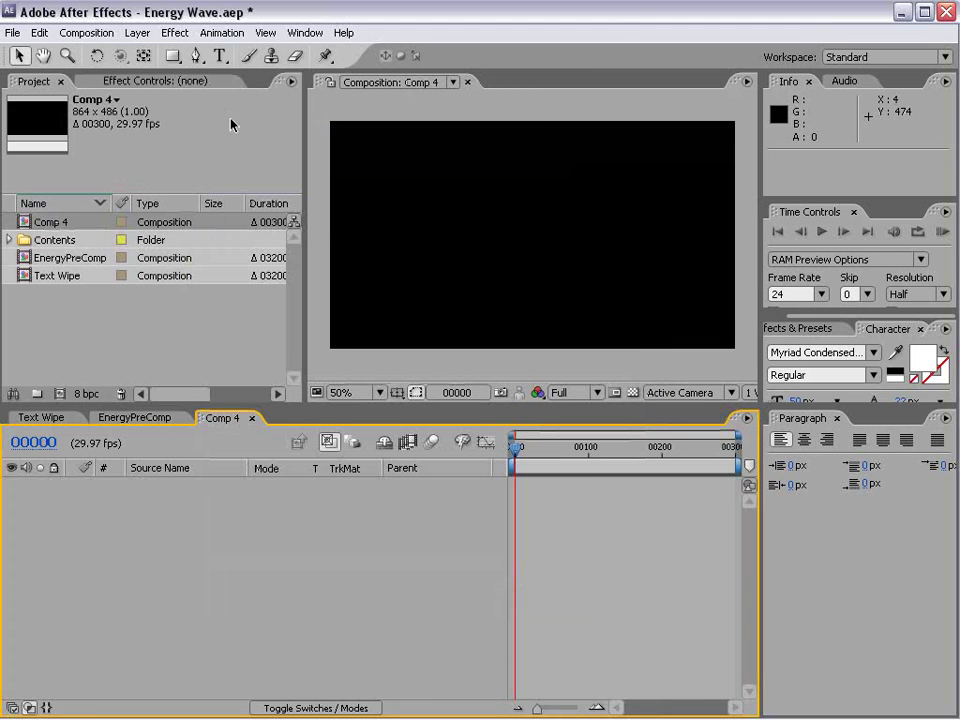
- Create a VIDEO text layer and a duplicate below it retyped as COPILOT
{"action": "left_click", "coordinate": [220, 58]}
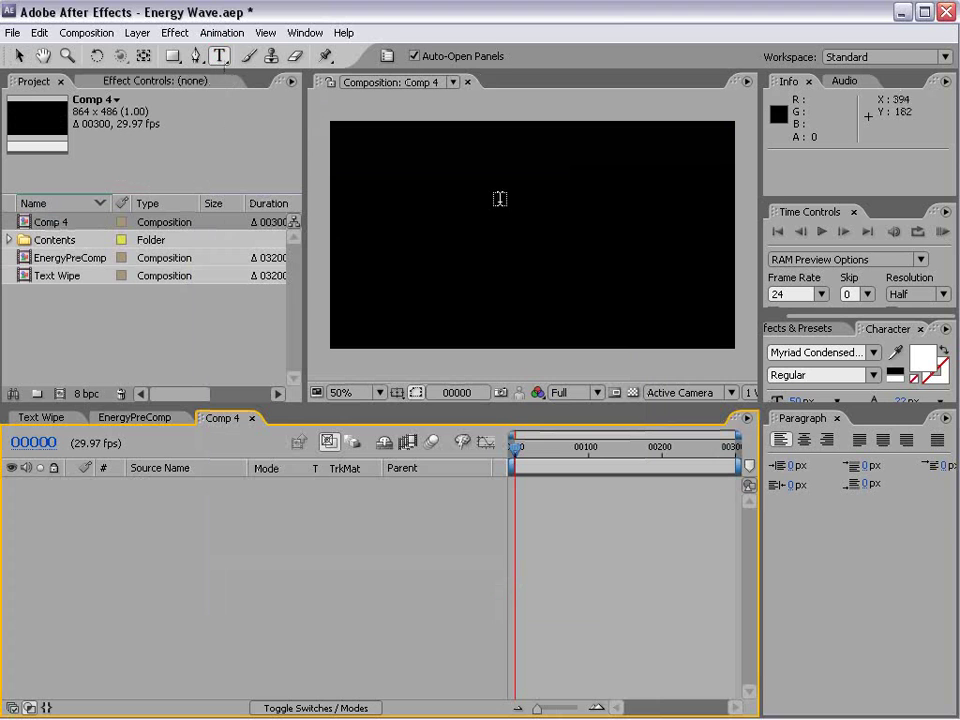
{"action": "left_click", "coordinate": [447, 212]}
{"action": "type", "text": "VIDEO"}
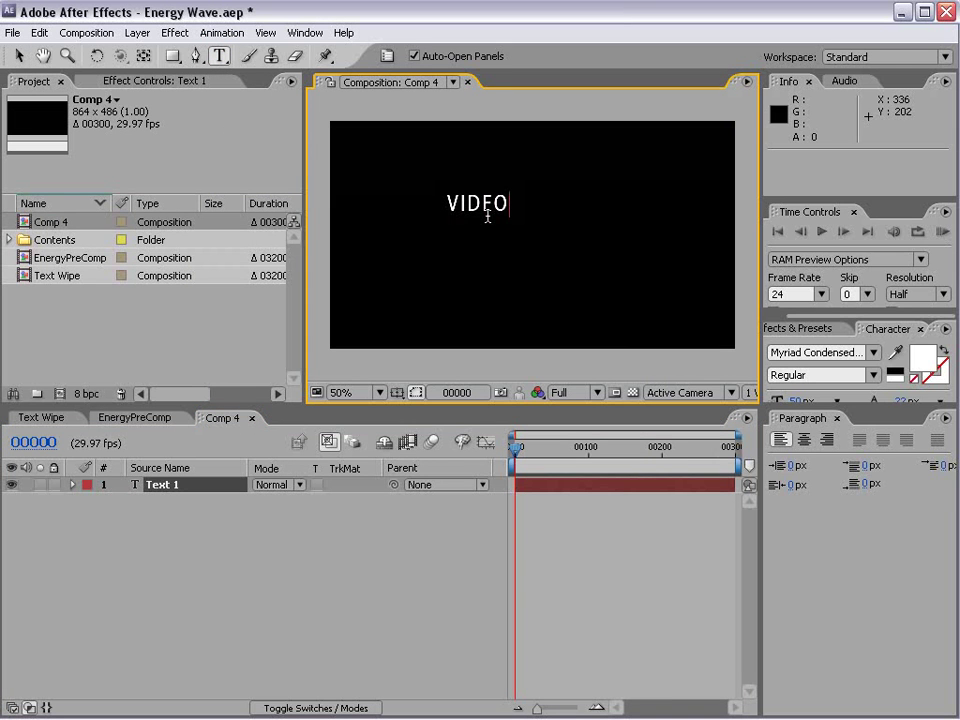
{"action": "key", "text": "KP_Enter"}
{"action": "key", "text": "ctrl+d"}
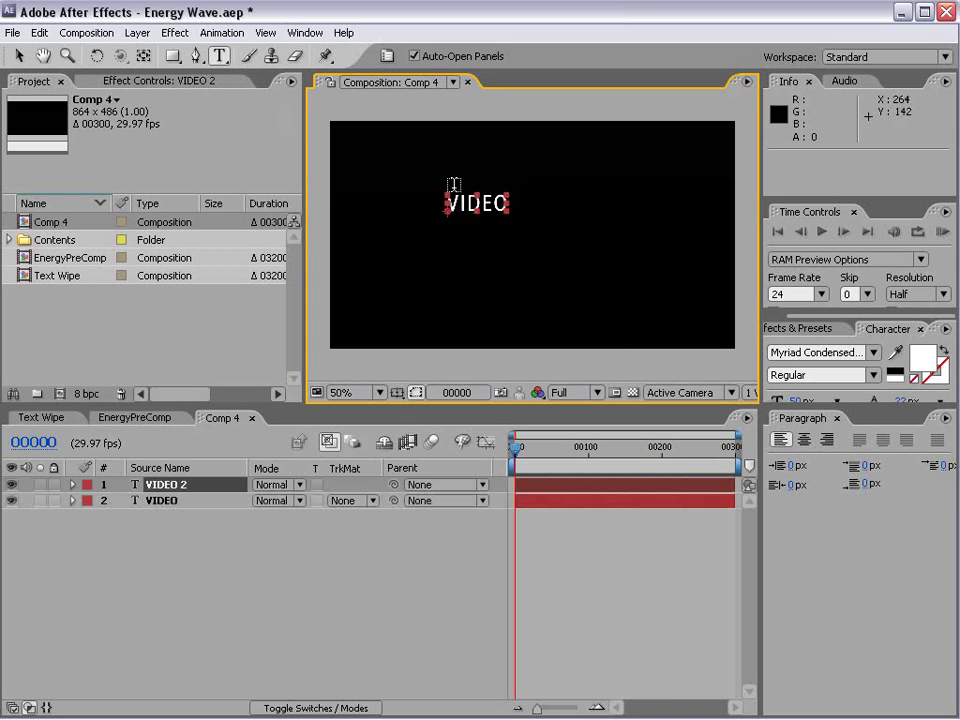
{"action": "key", "text": "v"}
{"action": "left_click_drag", "start_coordinate": [487, 213], "coordinate": [499, 255]}
{"action": "double_click", "coordinate": [497, 250]}
{"action": "type", "text": "C"}
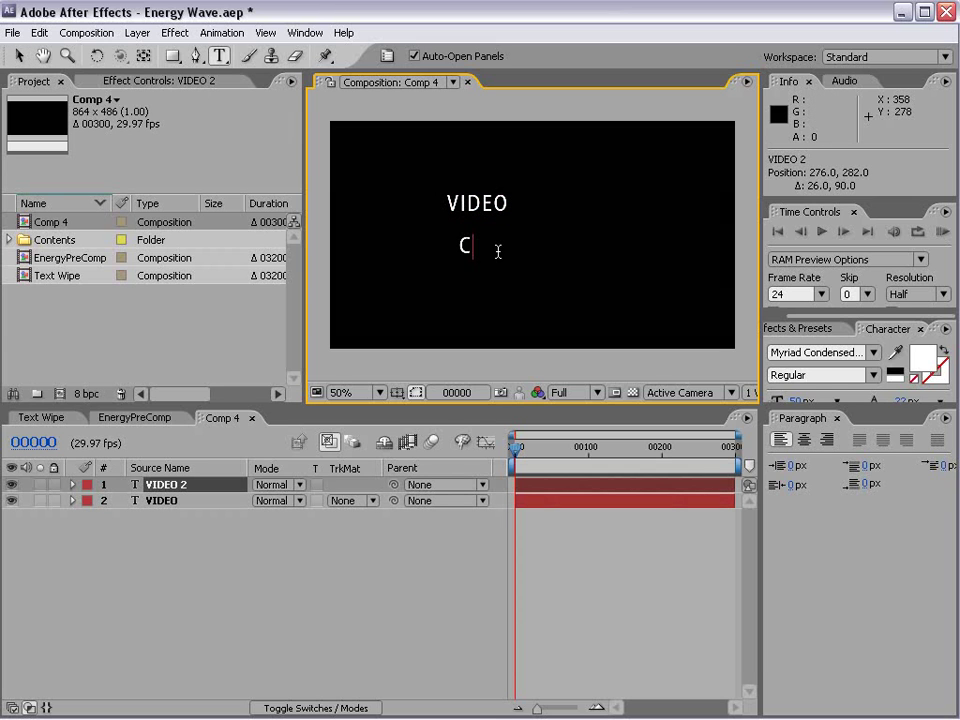
{"action": "type", "text": "OPILOT"}
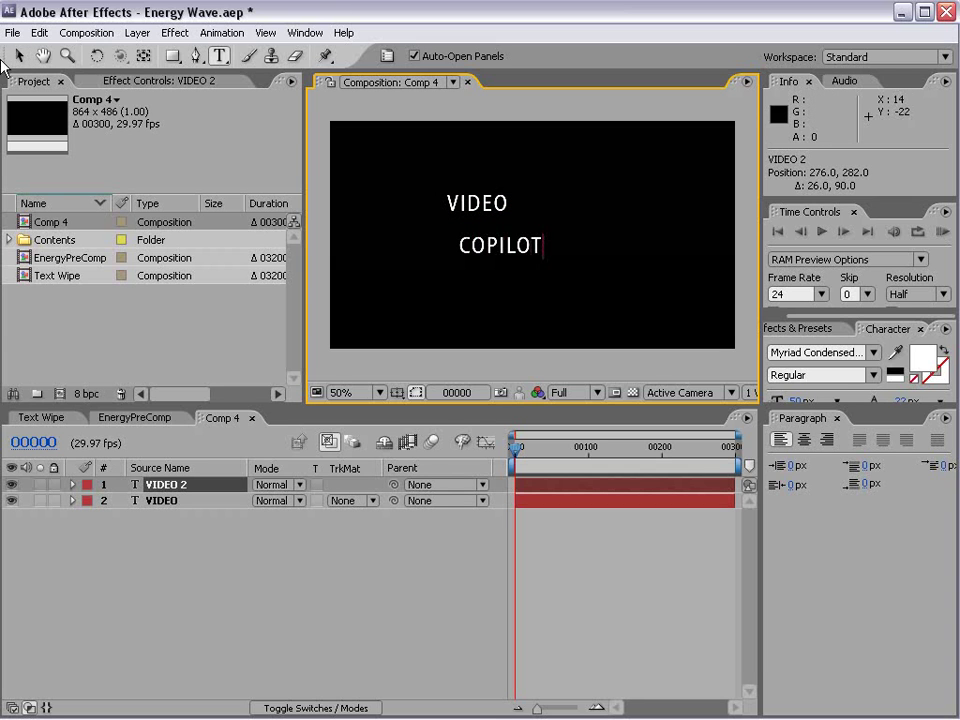
{"action": "left_click", "coordinate": [16, 56]}
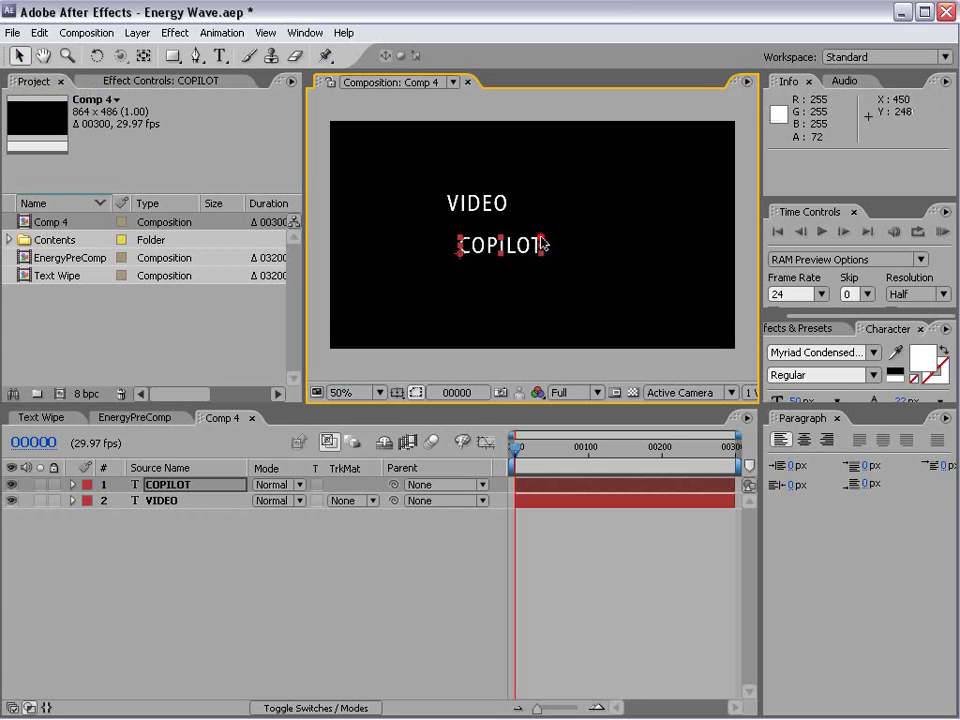
- Scale COPILOT up to about 144% and VIDEO down to about 59%
{"action": "left_click_drag", "start_coordinate": [541, 243], "coordinate": [578, 232]}
{"action": "left_click", "coordinate": [497, 204]}
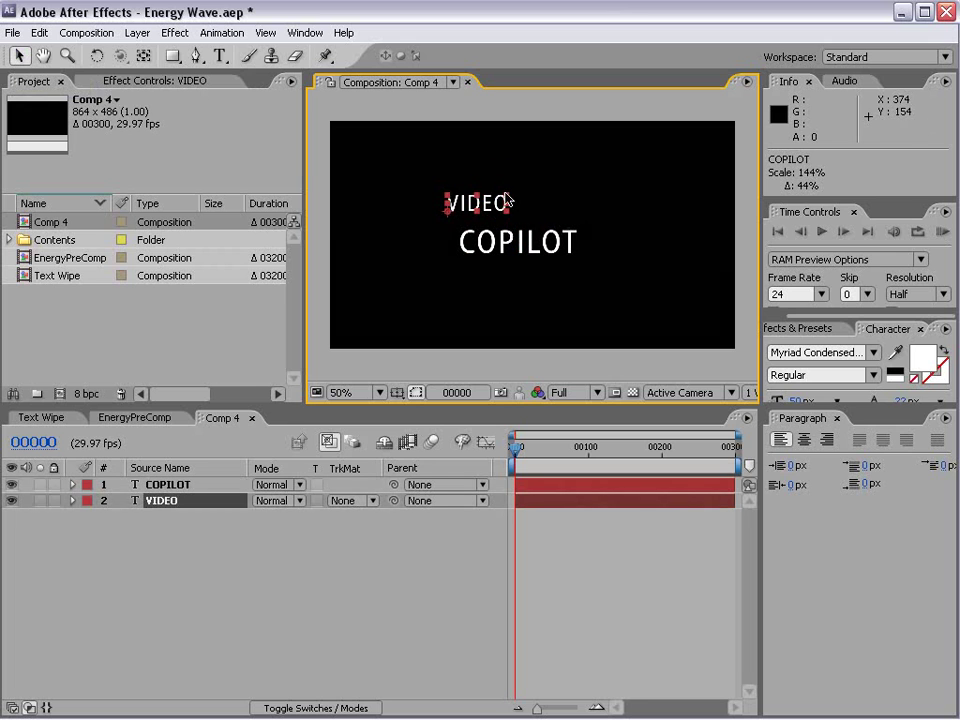
{"action": "left_click_drag", "start_coordinate": [507, 200], "coordinate": [481, 208]}
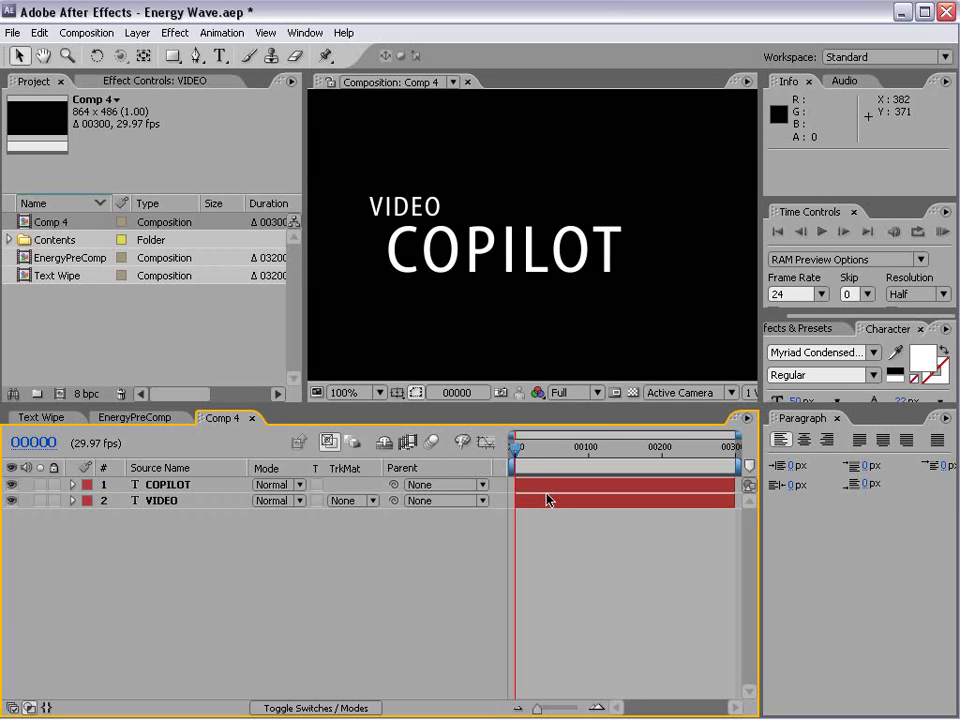
{"action": "key", "text": "KP_0"}
{"action": "key", "text": "comma"}
- Pre-compose both text layers into a comp named Title
{"action": "left_click", "coordinate": [168, 484]}
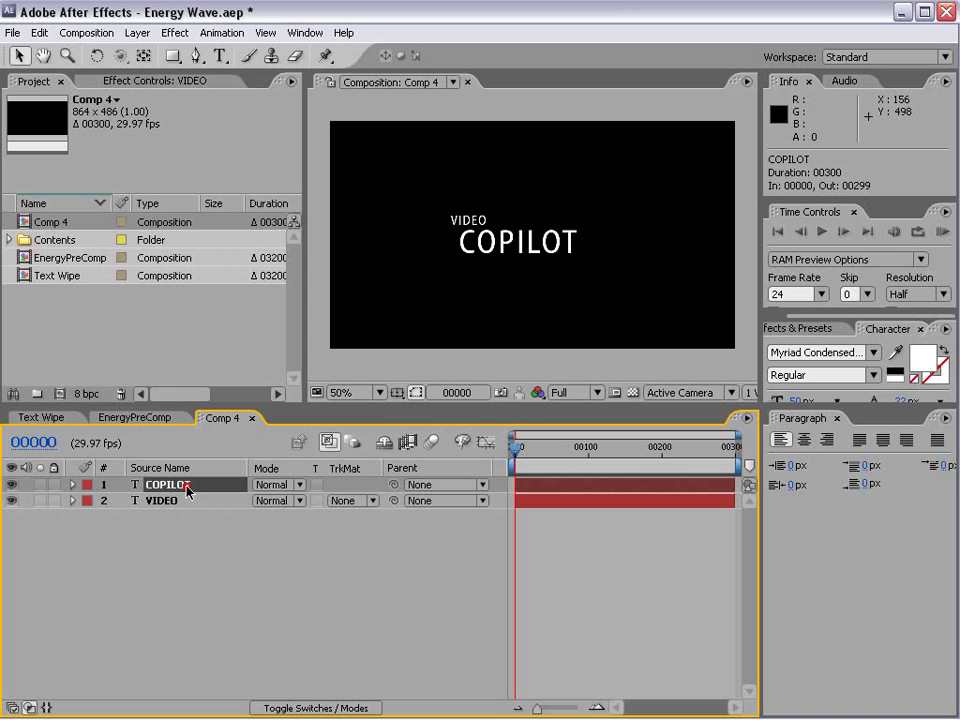
{"action": "left_click", "coordinate": [136, 32]}
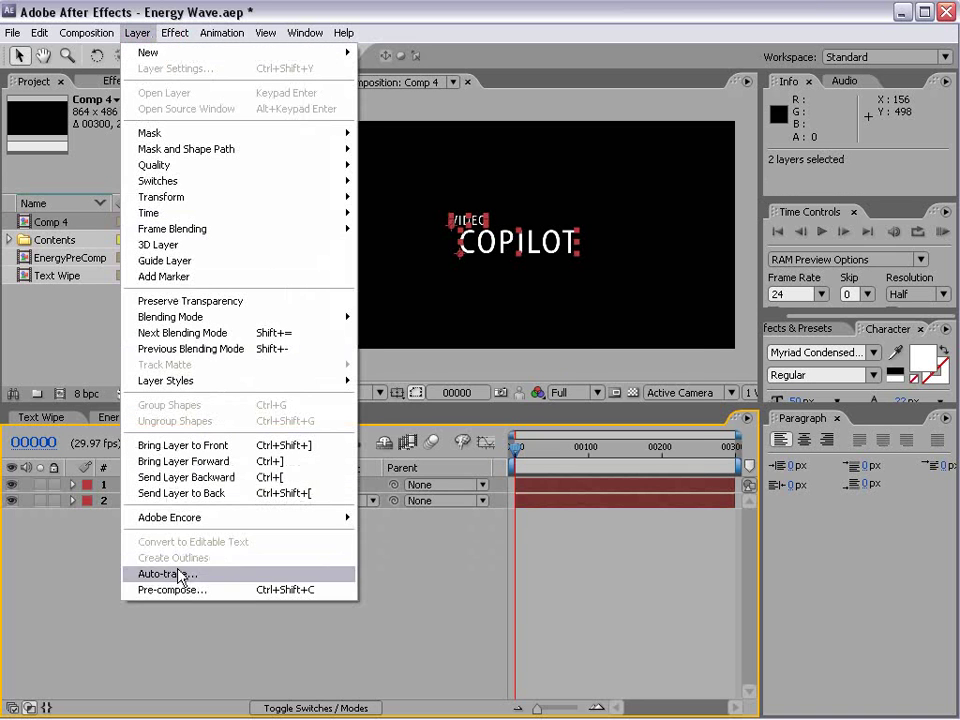
{"action": "left_click", "coordinate": [185, 590]}
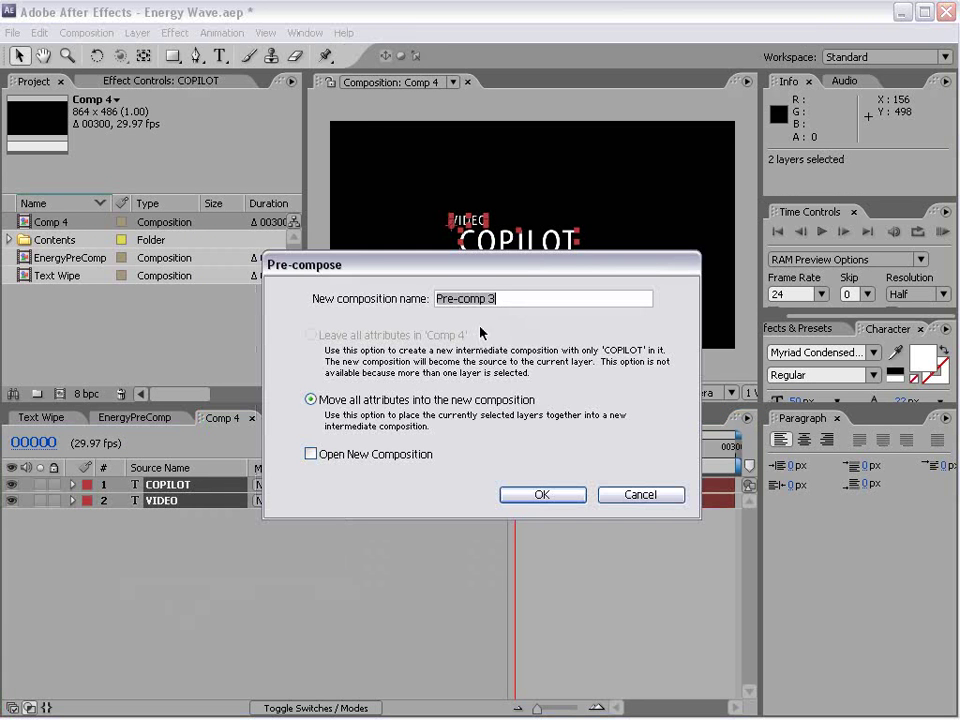
{"action": "type", "text": "Title"}
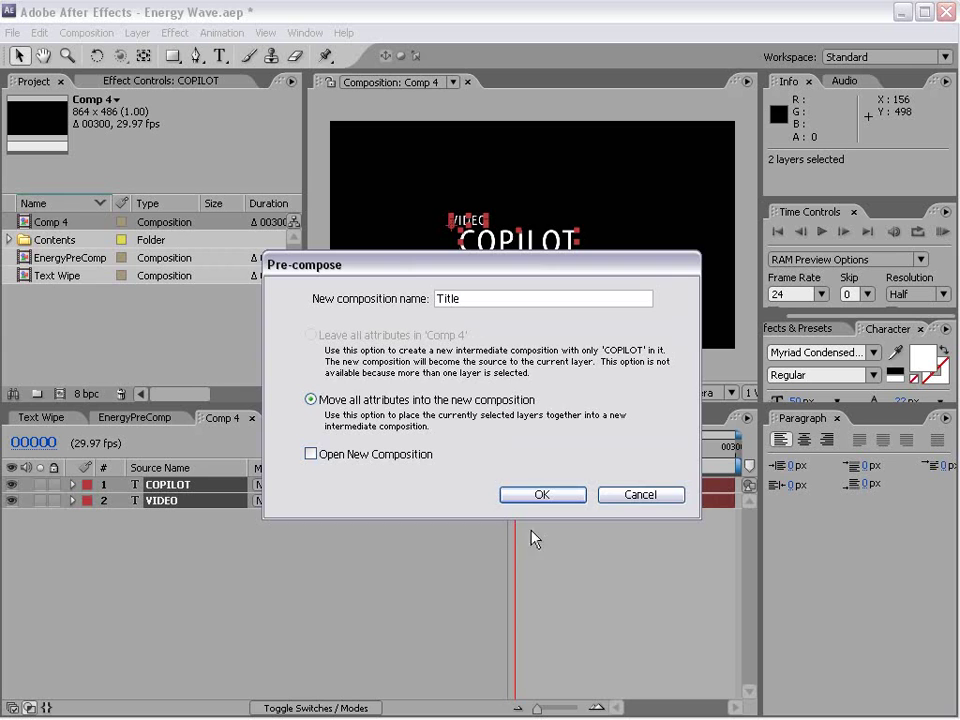
{"action": "left_click", "coordinate": [542, 494]}
{"action": "key", "text": "period"}
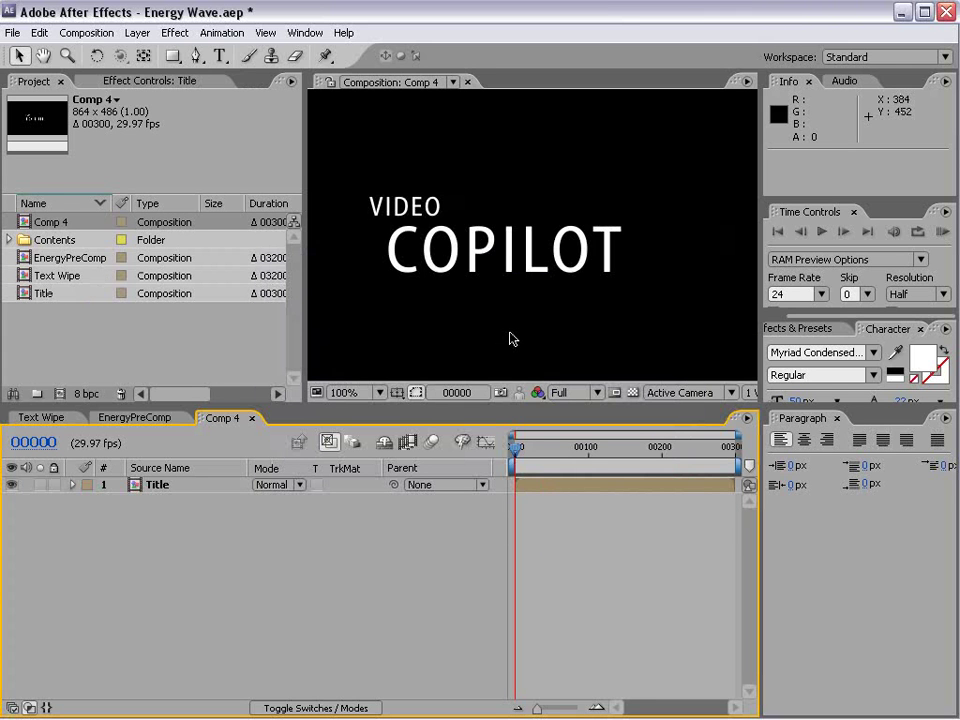
{"action": "key", "text": "comma"}
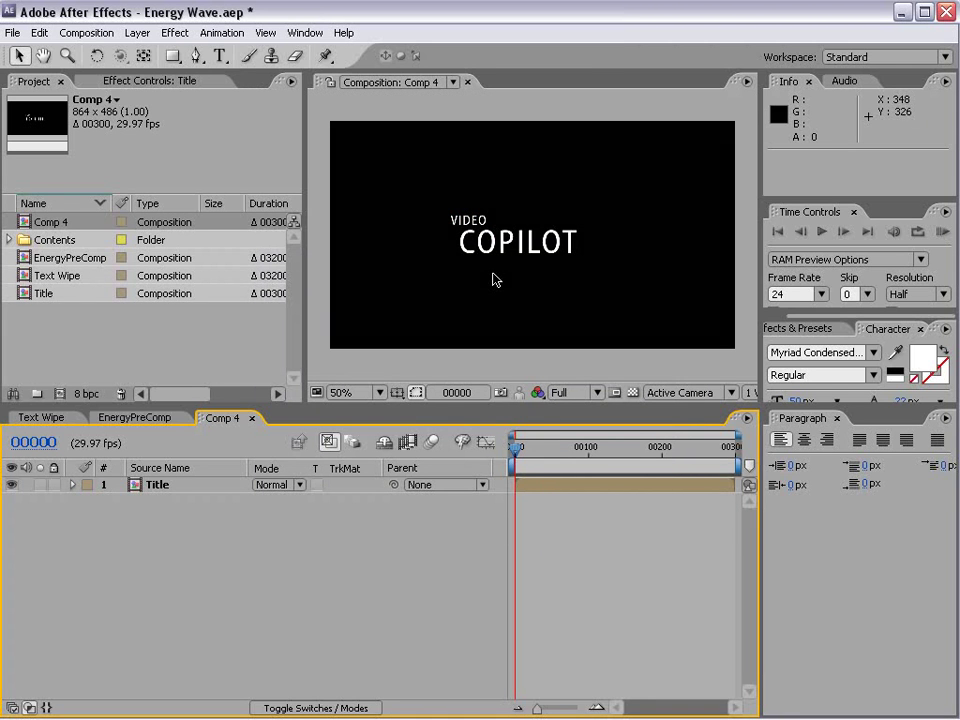
- Add EnergyPreComp above Title, keyframing Position from off right to off left at 00112
{"action": "left_click_drag", "start_coordinate": [67, 259], "coordinate": [537, 240]}
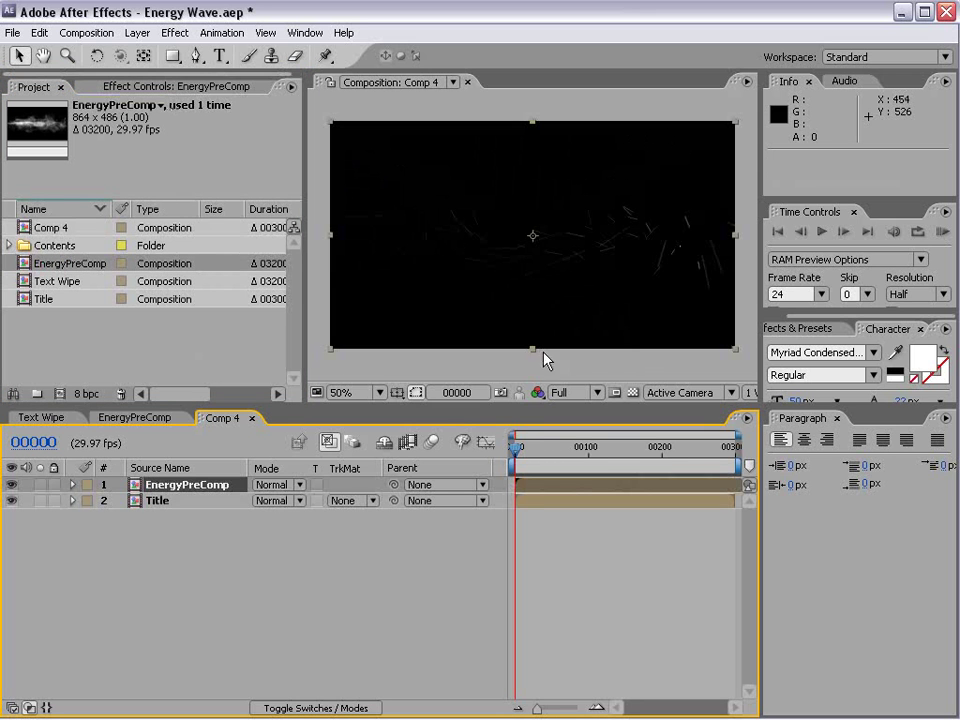
{"action": "mouse_move", "coordinate": [518, 449]}
{"action": "left_mouse_down"}
{"action": "mouse_move", "coordinate": [574, 452]}
{"action": "mouse_move", "coordinate": [506, 465]}
{"action": "left_mouse_up"}
{"action": "key", "text": "p"}
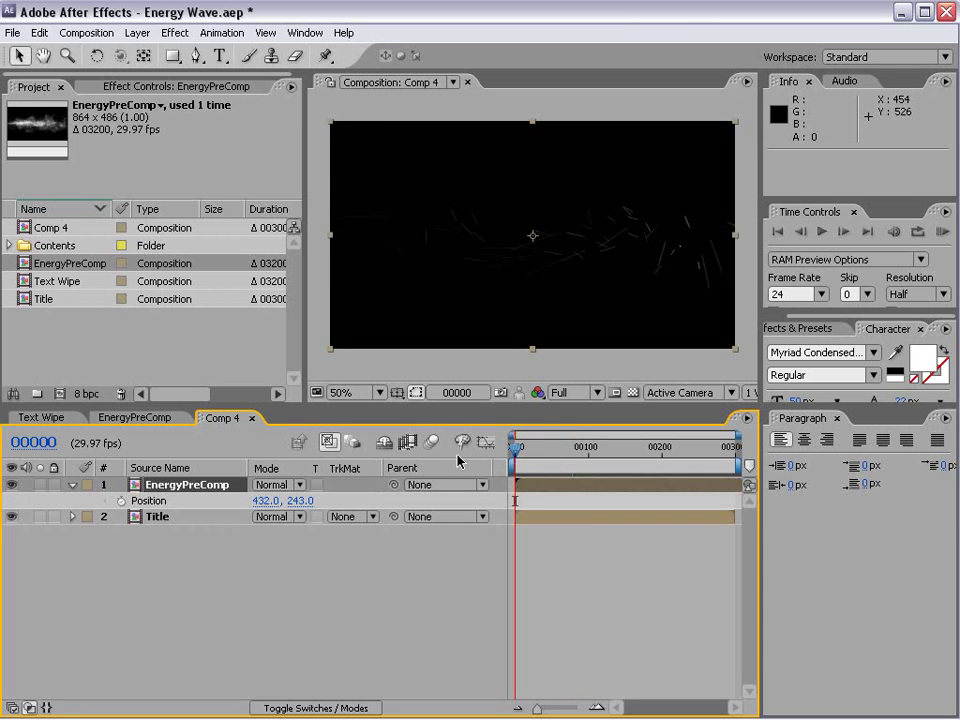
{"action": "left_click", "coordinate": [121, 500]}
{"action": "left_click_drag", "start_coordinate": [392, 272], "coordinate": [760, 291]}
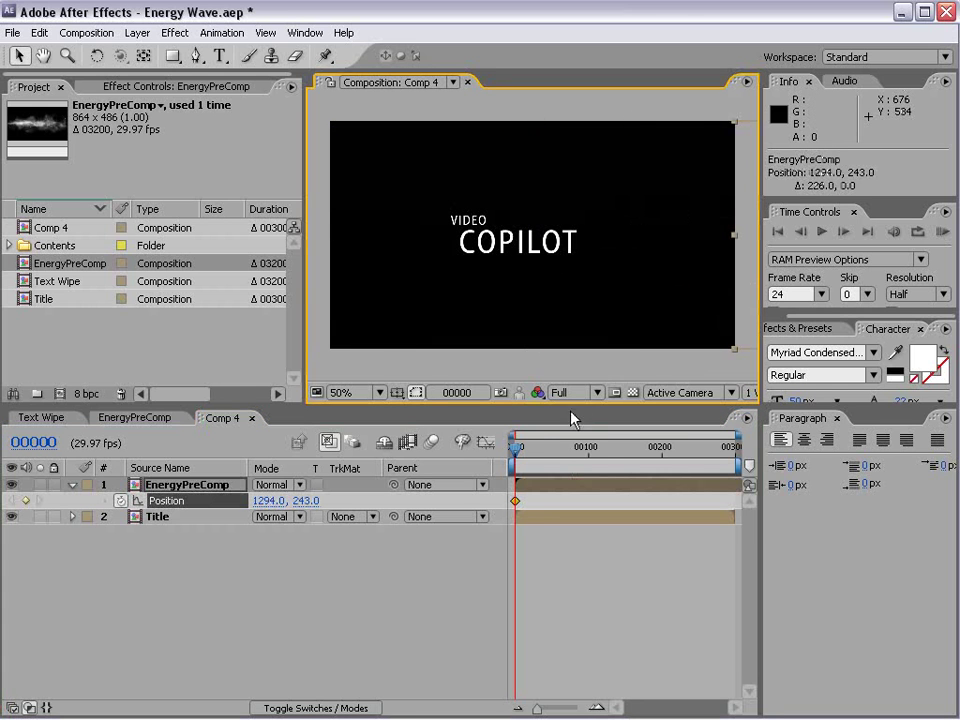
{"action": "left_click", "coordinate": [597, 449]}
{"action": "left_click_drag", "start_coordinate": [742, 311], "coordinate": [336, 306]}
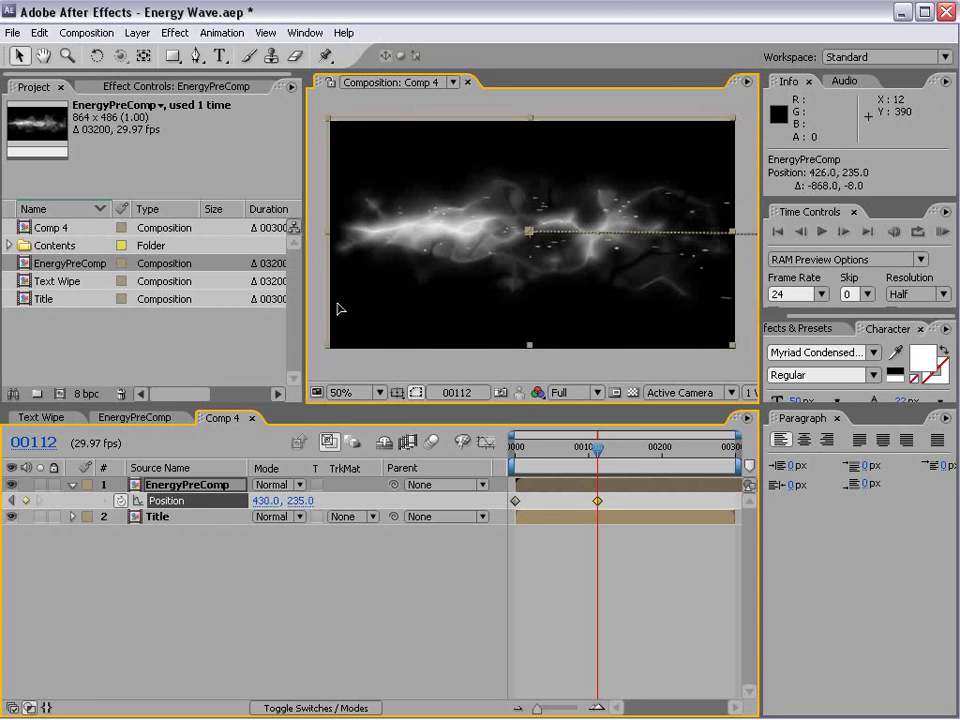
{"action": "mouse_move", "coordinate": [668, 315]}
{"action": "left_mouse_down"}
{"action": "mouse_move", "coordinate": [360, 304]}
{"action": "mouse_move", "coordinate": [296, 317]}
{"action": "left_mouse_up"}
- Set the energy layer's blending mode to Screen and check the sweep
{"action": "left_click", "coordinate": [288, 486]}
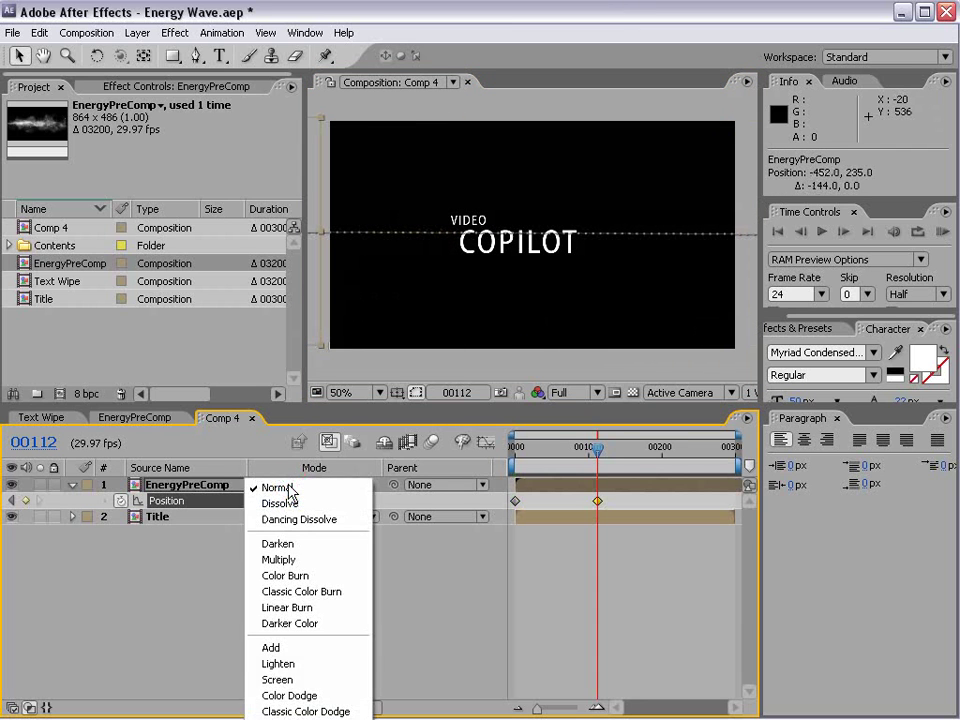
{"action": "left_click", "coordinate": [277, 680]}
{"action": "left_click", "coordinate": [557, 450]}
{"action": "mouse_move", "coordinate": [557, 450]}
{"action": "left_mouse_down"}
{"action": "mouse_move", "coordinate": [541, 450]}
{"action": "mouse_move", "coordinate": [580, 450]}
{"action": "left_mouse_up"}
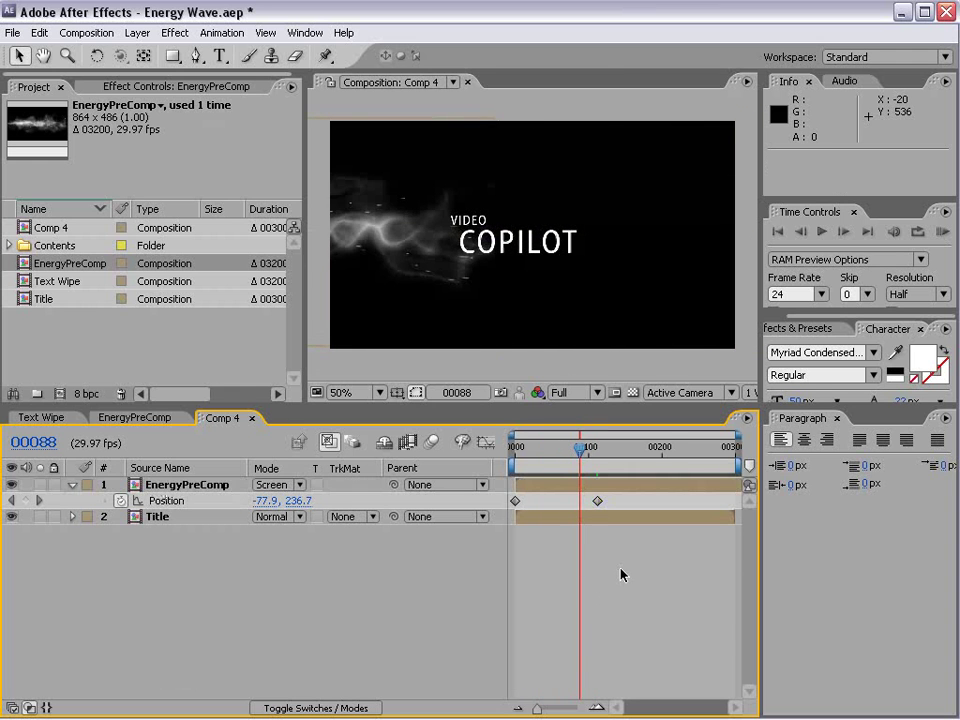
- Create a new solid layer named Colorize
{"action": "left_click", "coordinate": [137, 32]}
{"action": "mouse_move", "coordinate": [148, 52]}
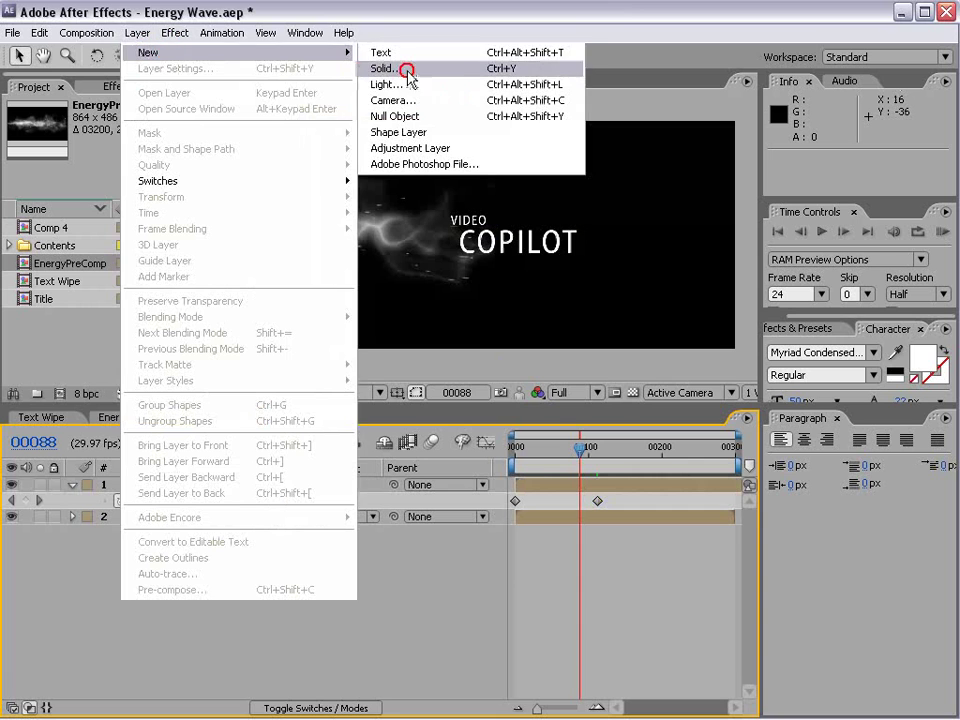
{"action": "left_click", "coordinate": [405, 68]}
{"action": "type", "text": "C"}
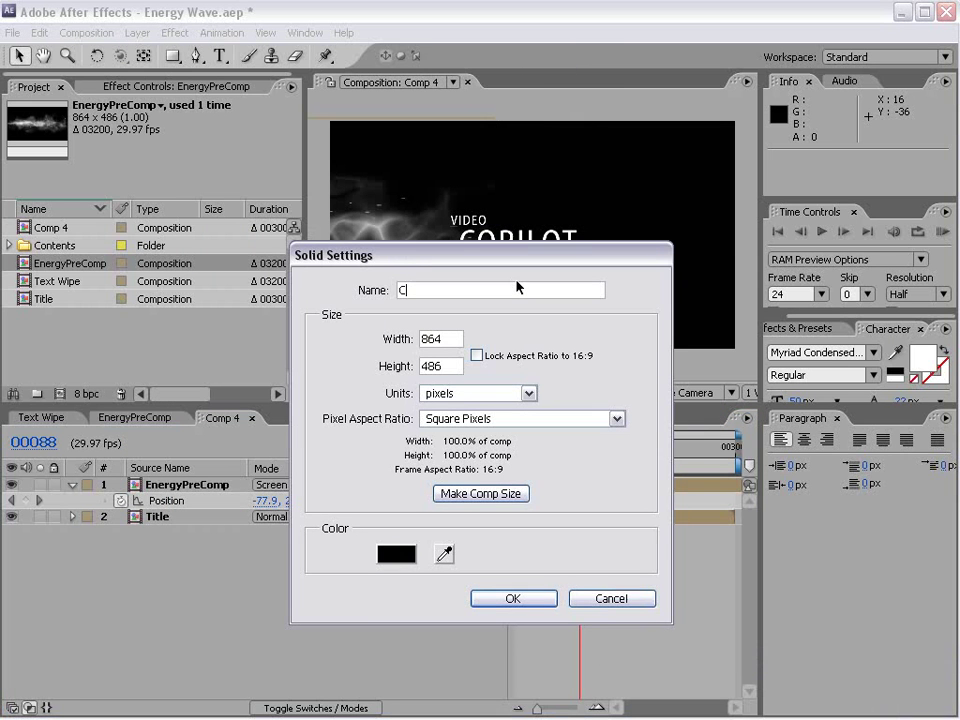
{"action": "type", "text": "olorize"}
{"action": "left_click", "coordinate": [512, 598]}
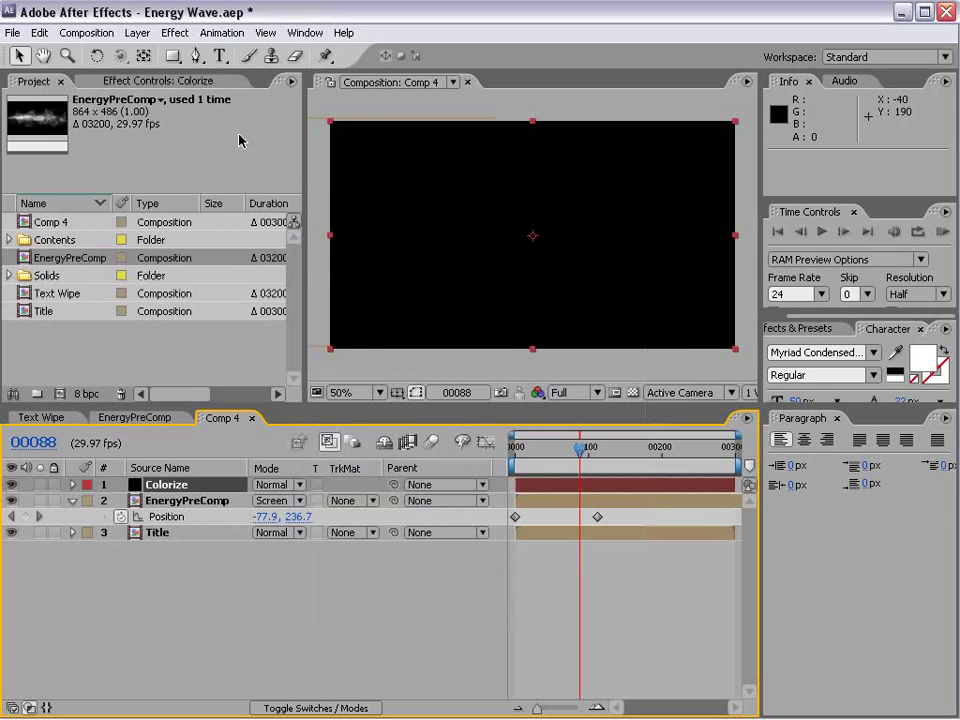
- Apply a radial Ramp to Colorize with a red start colour
{"action": "left_click", "coordinate": [172, 33]}
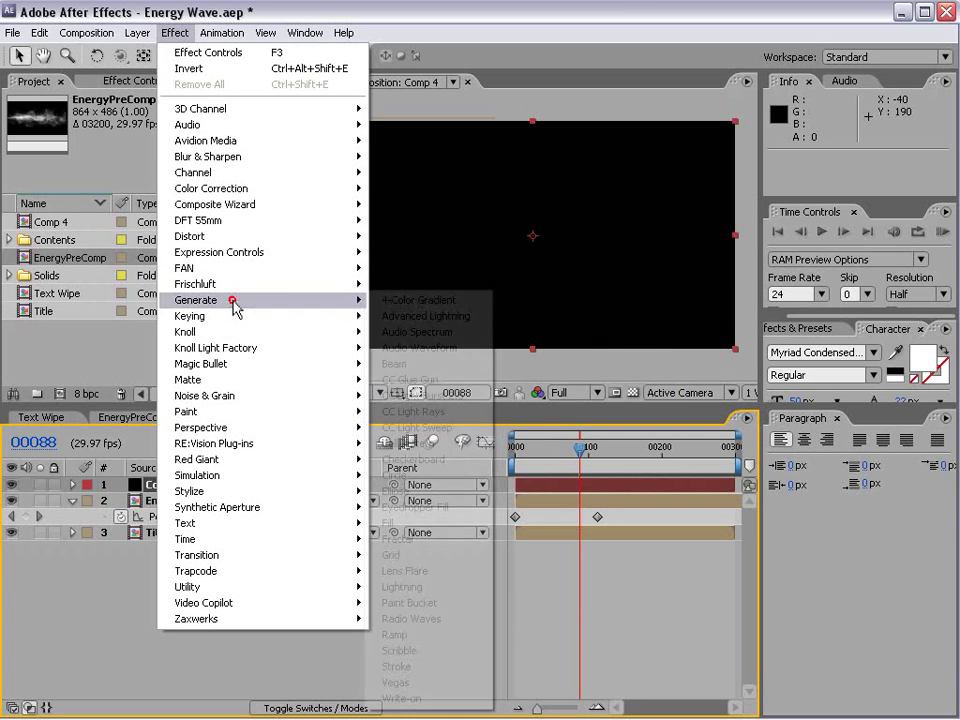
{"action": "mouse_move", "coordinate": [196, 300]}
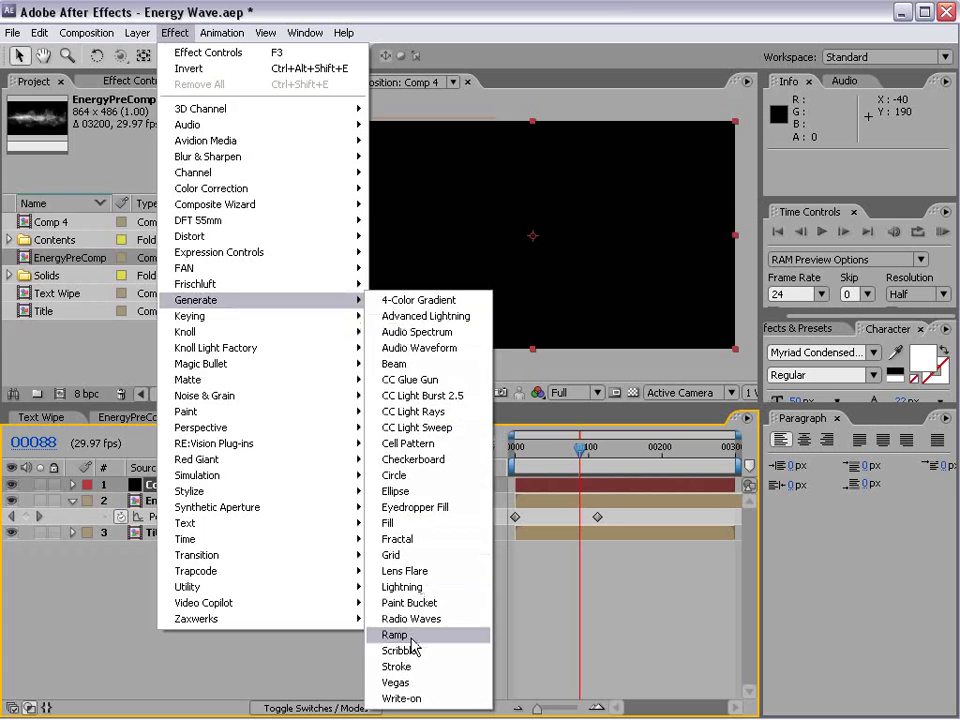
{"action": "left_click", "coordinate": [428, 635]}
{"action": "left_click", "coordinate": [170, 211]}
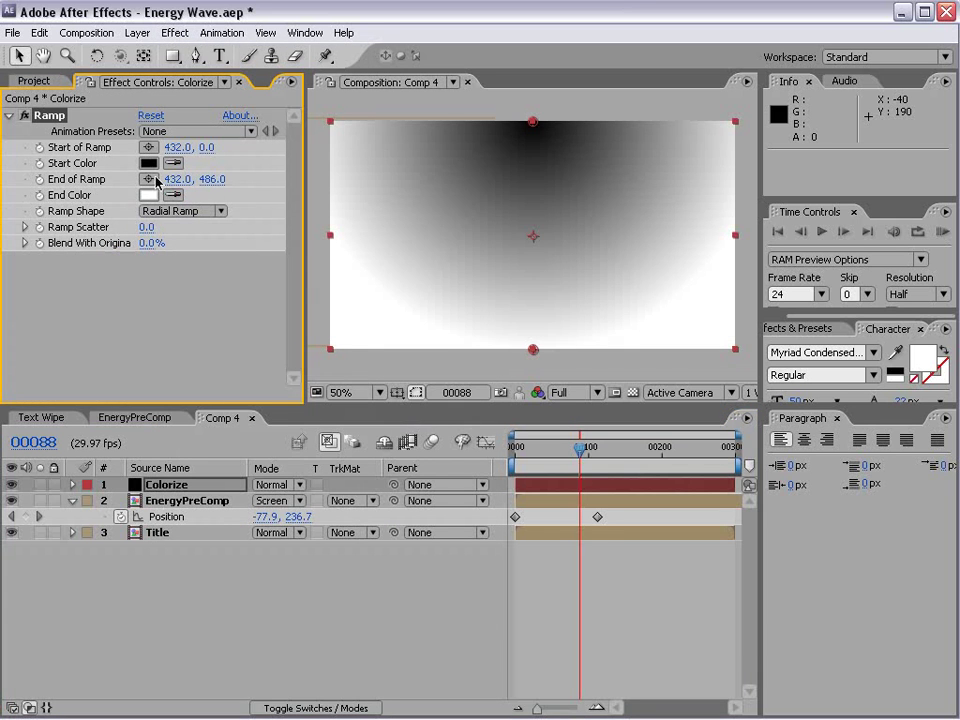
{"action": "left_click", "coordinate": [148, 163]}
{"action": "left_click_drag", "start_coordinate": [451, 466], "coordinate": [550, 405]}
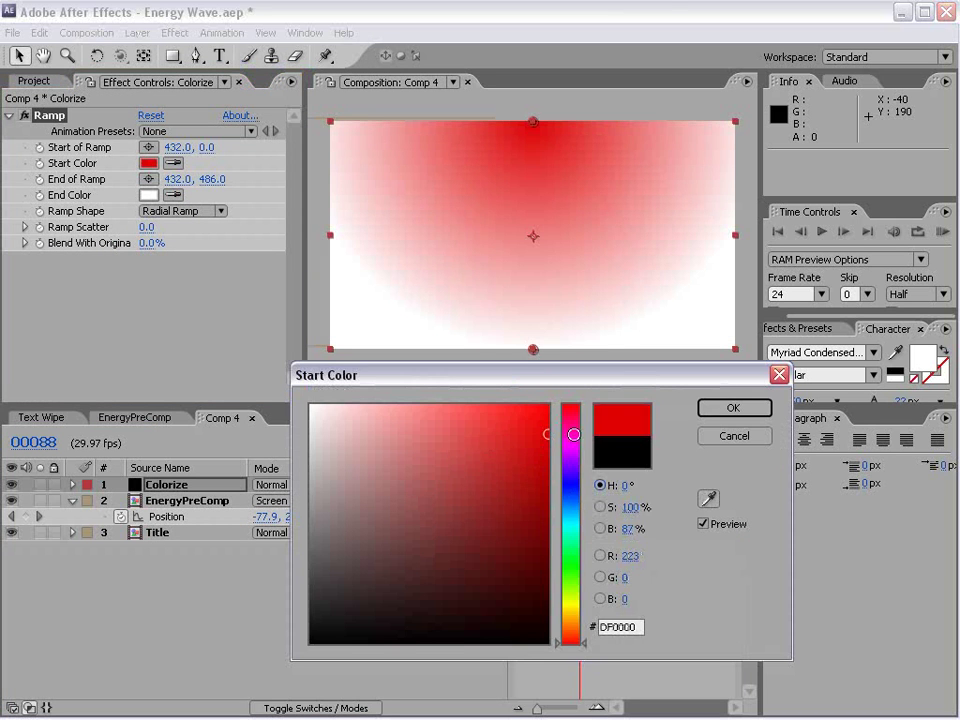
{"action": "left_click", "coordinate": [732, 408]}
- Make the ramp's end colour bright cyan and centre and enlarge the gradient
{"action": "left_click", "coordinate": [148, 195]}
{"action": "left_click_drag", "start_coordinate": [563, 553], "coordinate": [570, 518]}
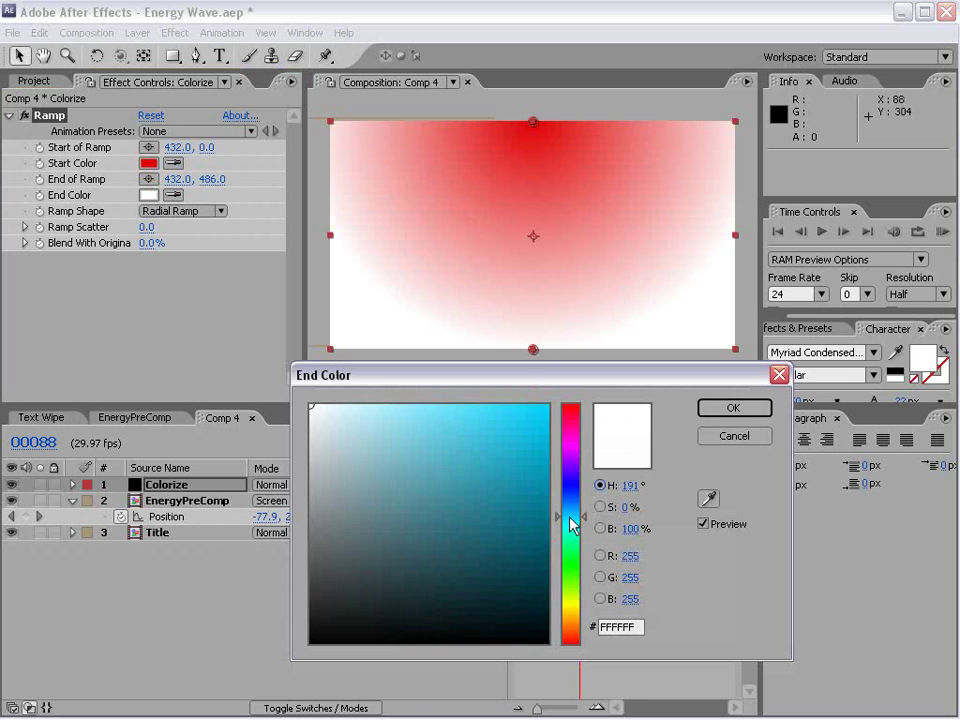
{"action": "left_click_drag", "start_coordinate": [505, 413], "coordinate": [547, 405]}
{"action": "left_click_drag", "start_coordinate": [580, 533], "coordinate": [570, 530]}
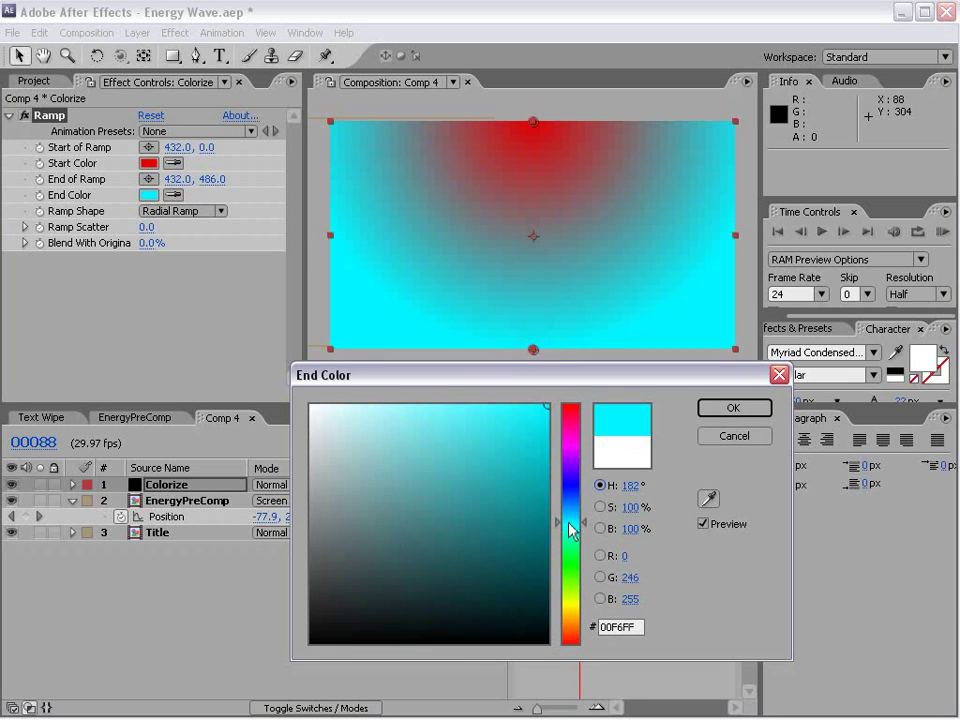
{"action": "left_click", "coordinate": [728, 409]}
{"action": "left_click_drag", "start_coordinate": [533, 122], "coordinate": [534, 226]}
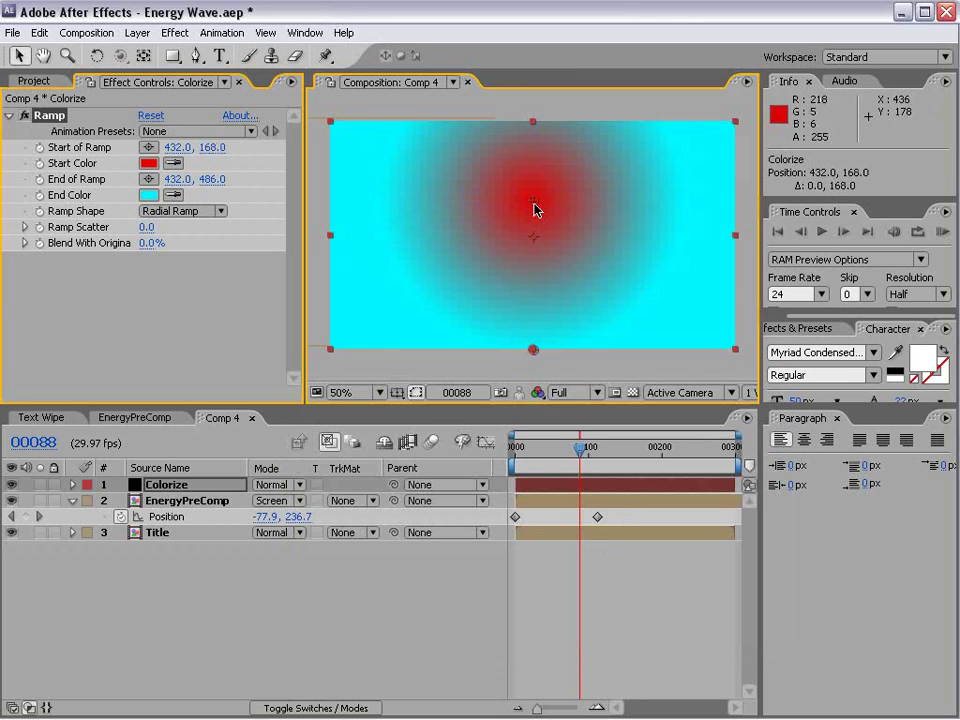
{"action": "left_click_drag", "start_coordinate": [533, 350], "coordinate": [532, 400]}
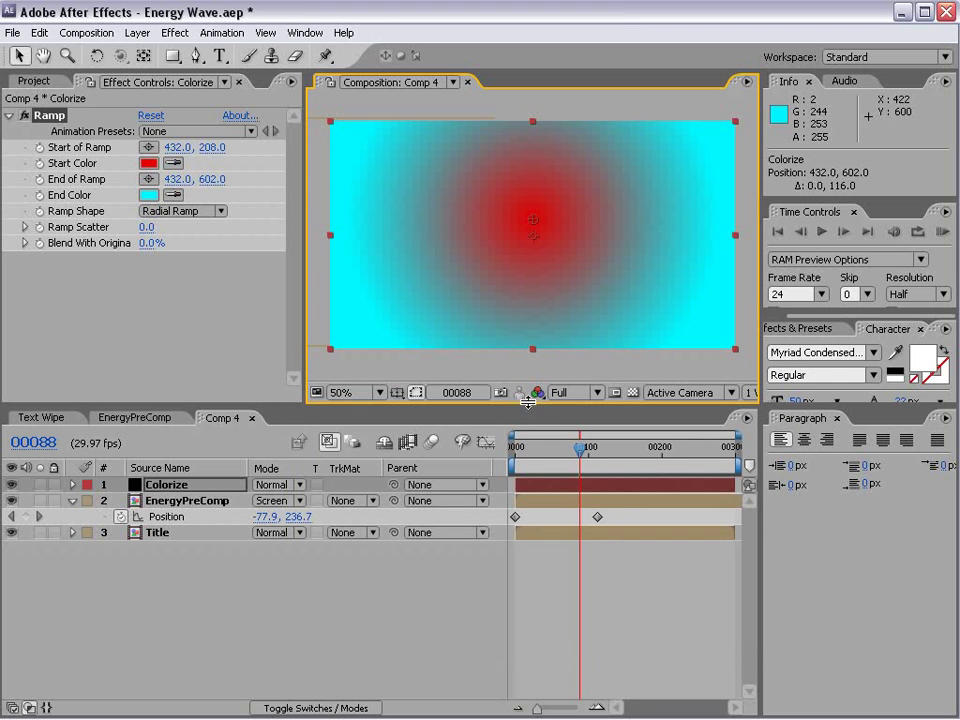
- Set the Colorize layer's blending mode to Color
{"action": "left_click", "coordinate": [270, 484]}
{"action": "left_click", "coordinate": [210, 715]}
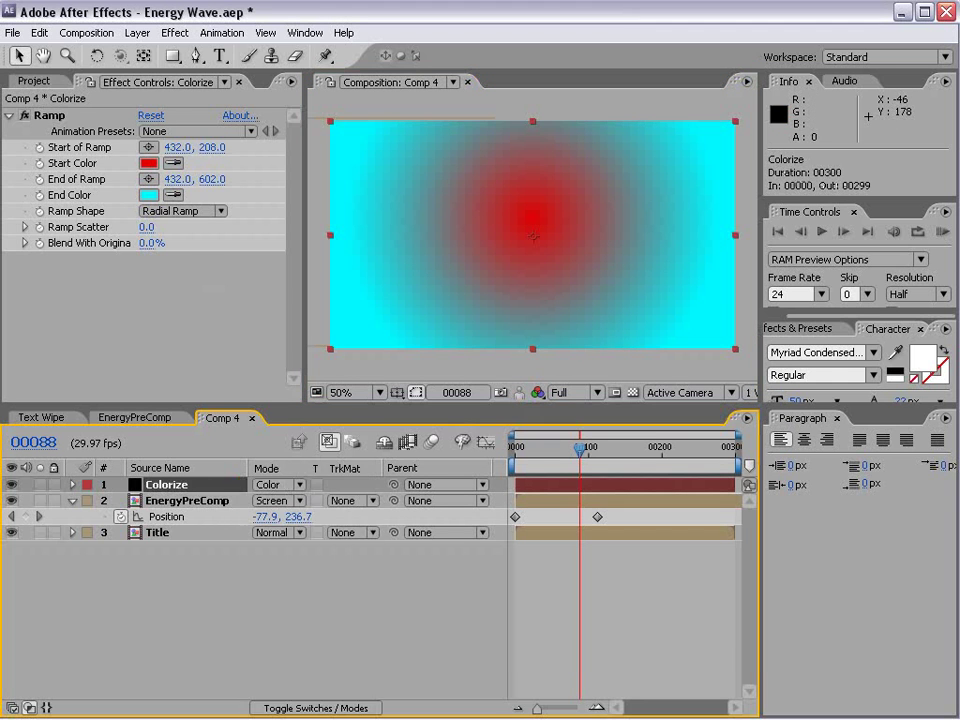
{"action": "left_click", "coordinate": [280, 486]}
{"action": "left_click", "coordinate": [284, 499]}
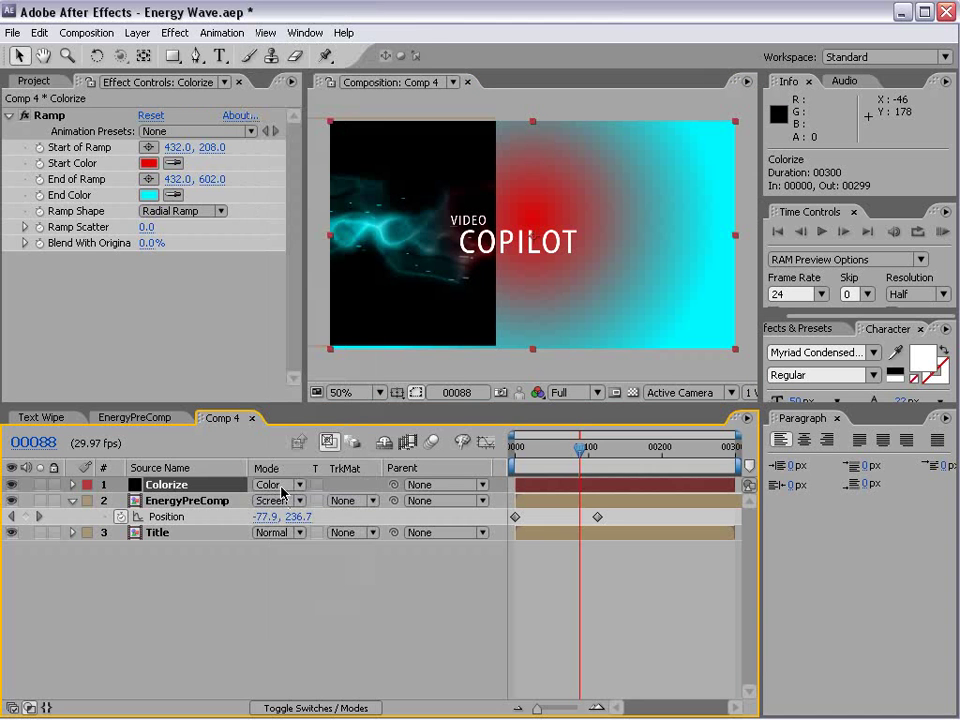
- Add a black solid at the bottom of the stack named BG
{"action": "left_click", "coordinate": [137, 33]}
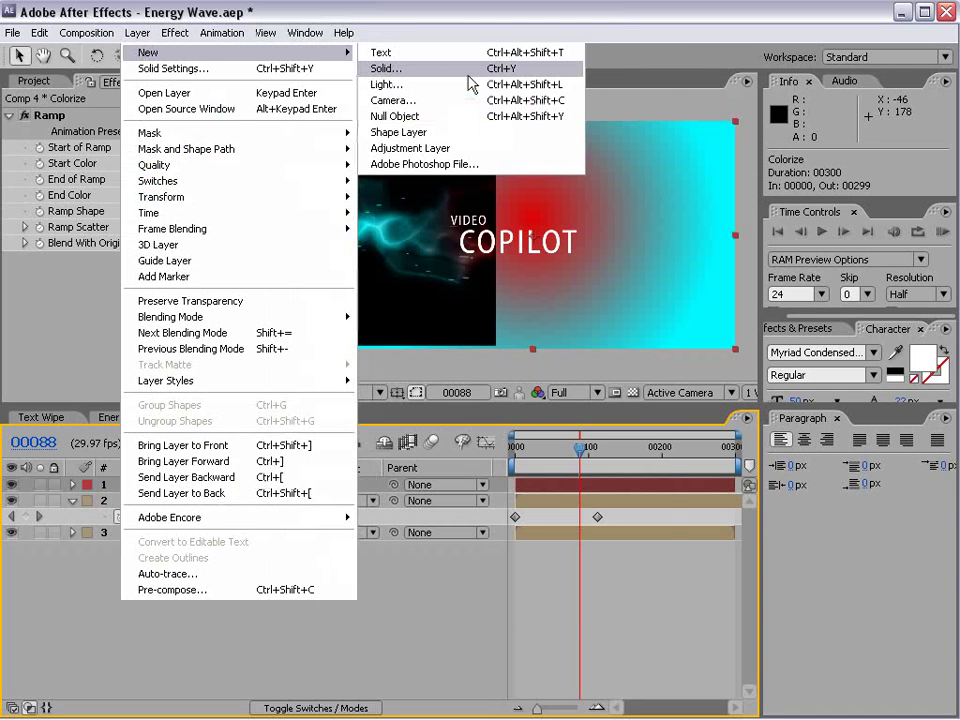
{"action": "left_click", "coordinate": [420, 68]}
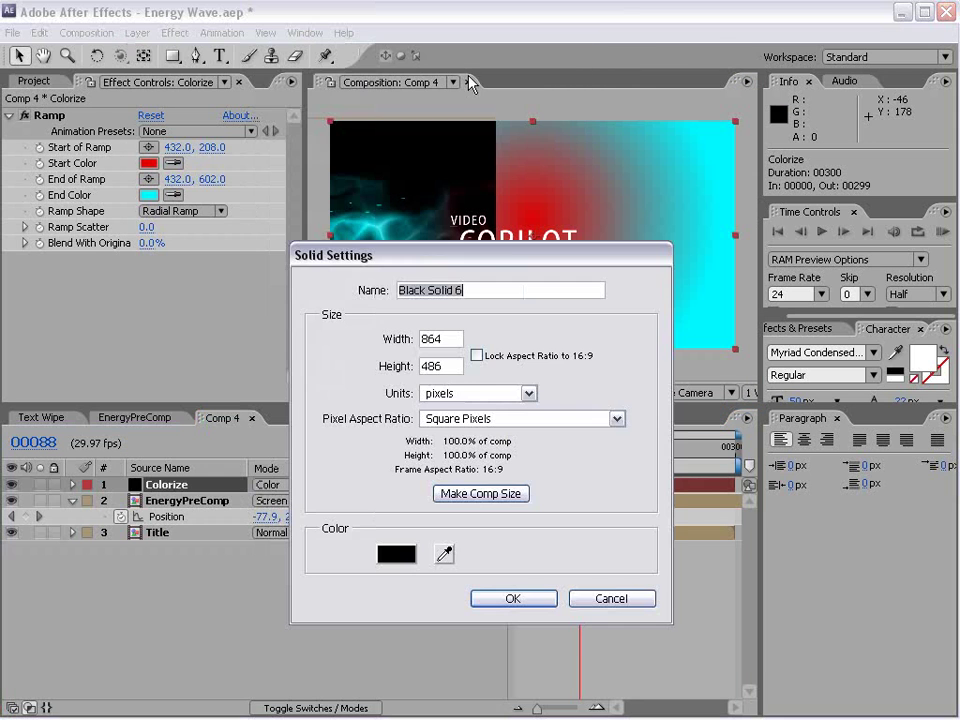
{"action": "left_click", "coordinate": [505, 598]}
{"action": "left_click_drag", "start_coordinate": [178, 484], "coordinate": [168, 585]}
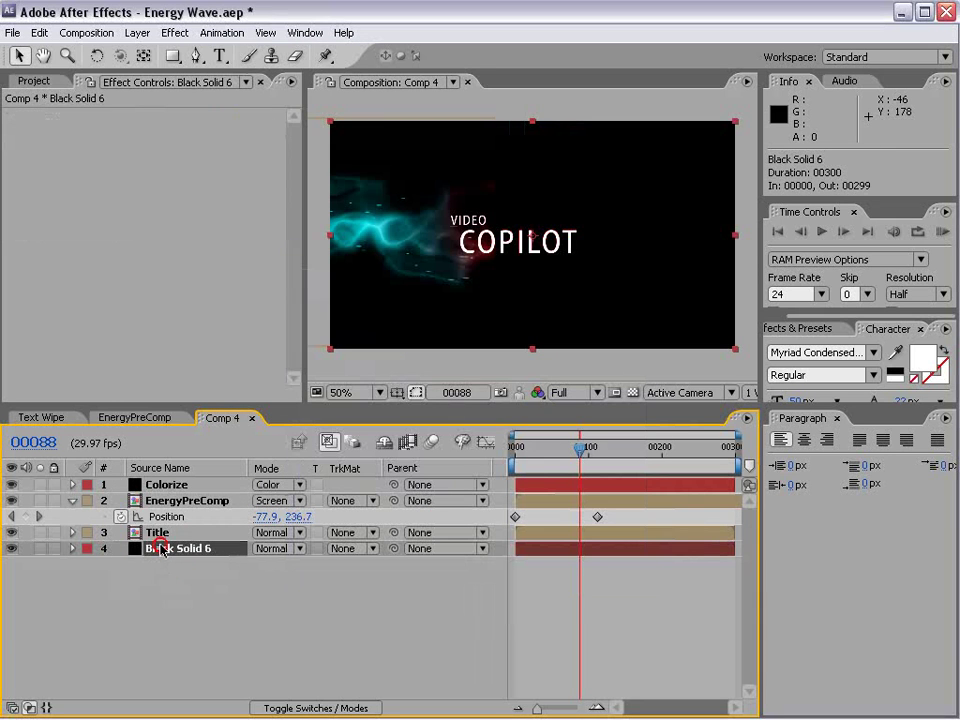
{"action": "key", "text": "Return"}
{"action": "type", "text": "BG"}
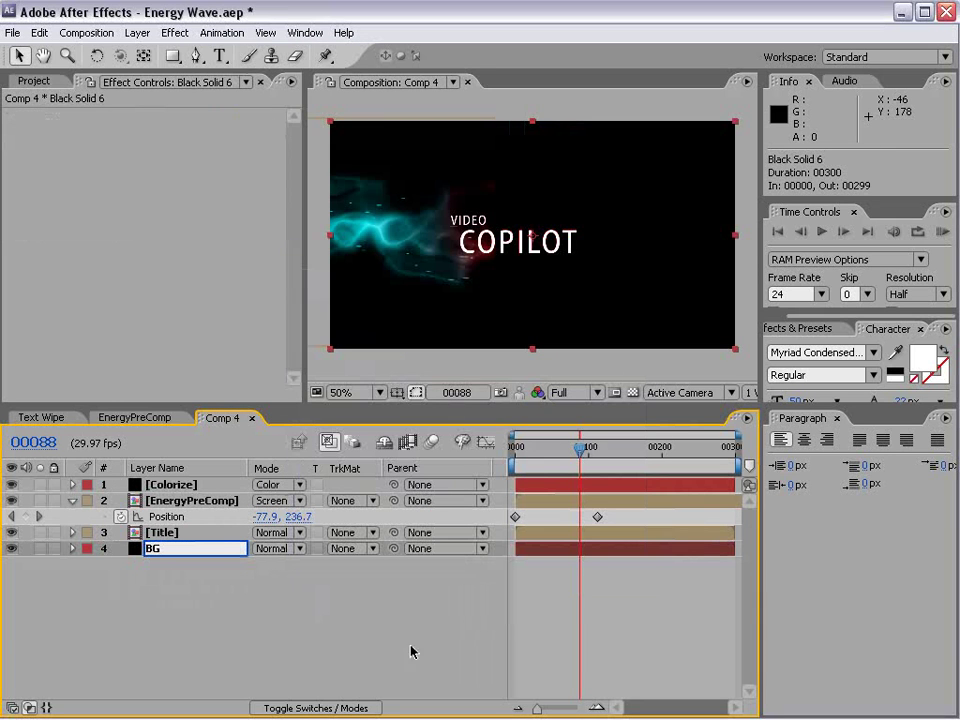
{"action": "left_click", "coordinate": [600, 654]}
{"action": "left_click_drag", "start_coordinate": [580, 449], "coordinate": [557, 466]}
- Push the Colorize ramp's end point further down to widen the gradient
{"action": "left_click", "coordinate": [165, 484]}
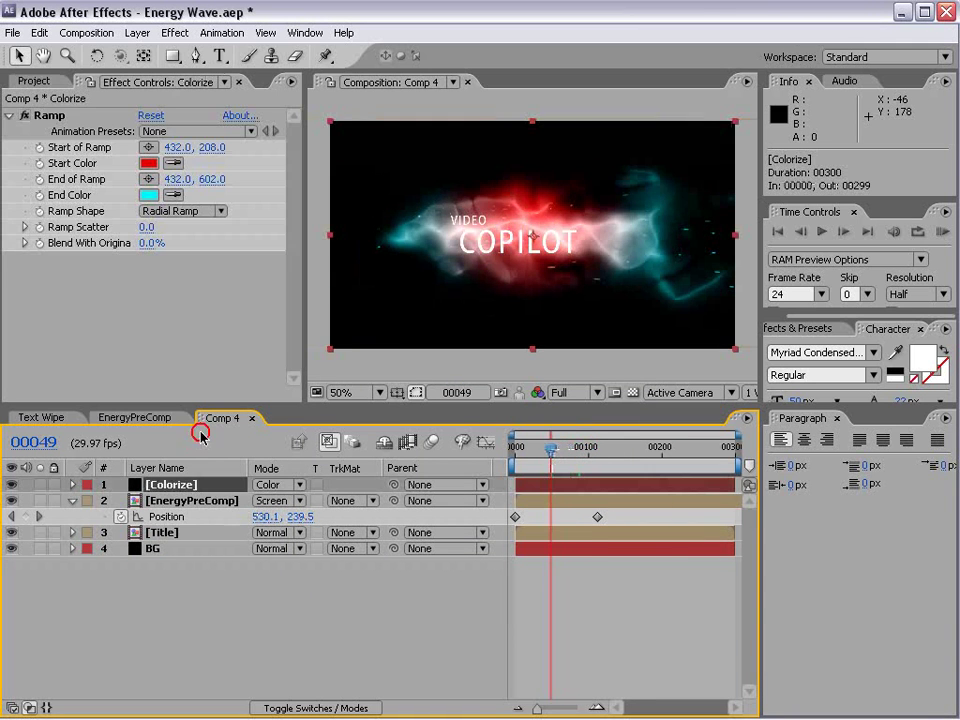
{"action": "left_click", "coordinate": [40, 94]}
{"action": "key", "text": "comma"}
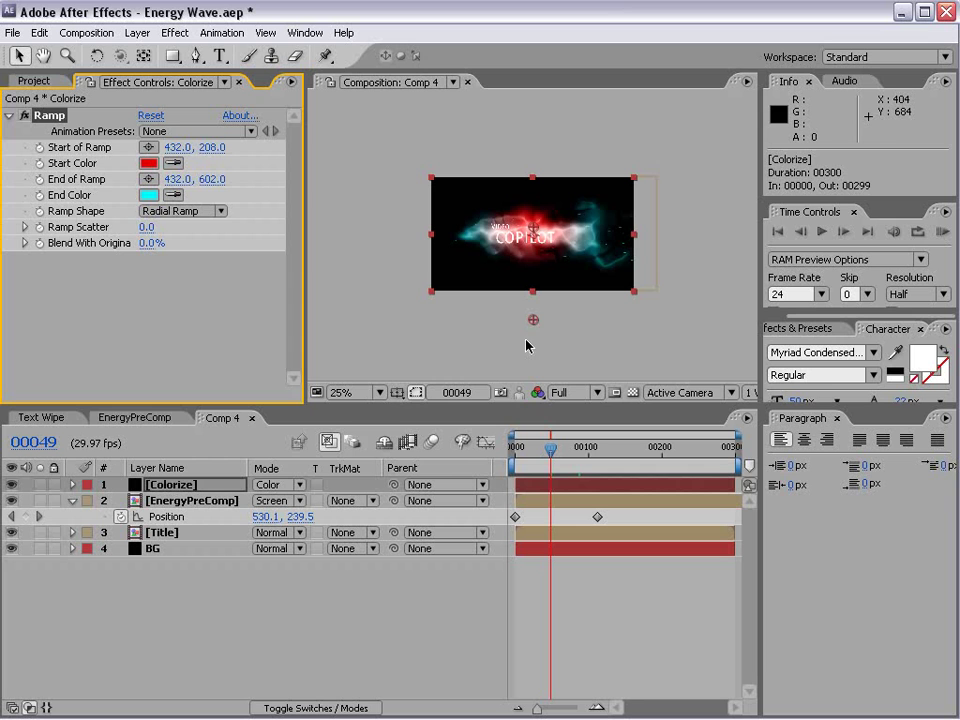
{"action": "left_click_drag", "start_coordinate": [533, 327], "coordinate": [535, 355]}
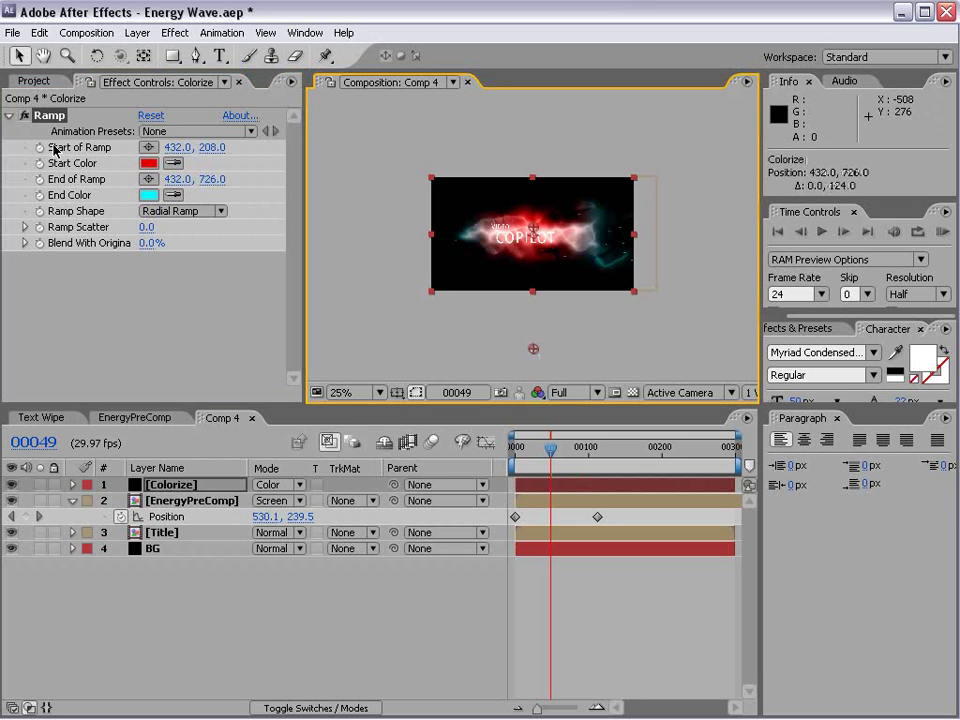
- Add a Tint effect to Colorize with Amount to Tint about 44%
{"action": "left_click", "coordinate": [175, 32]}
{"action": "mouse_move", "coordinate": [211, 188]}
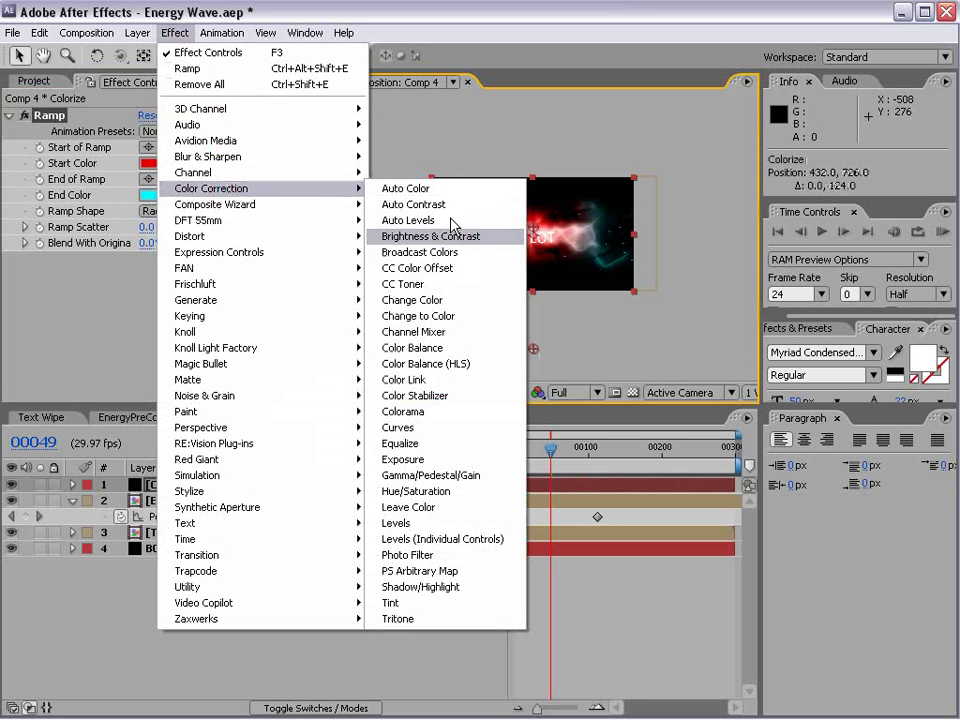
{"action": "left_click", "coordinate": [422, 603]}
{"action": "key", "text": "period"}
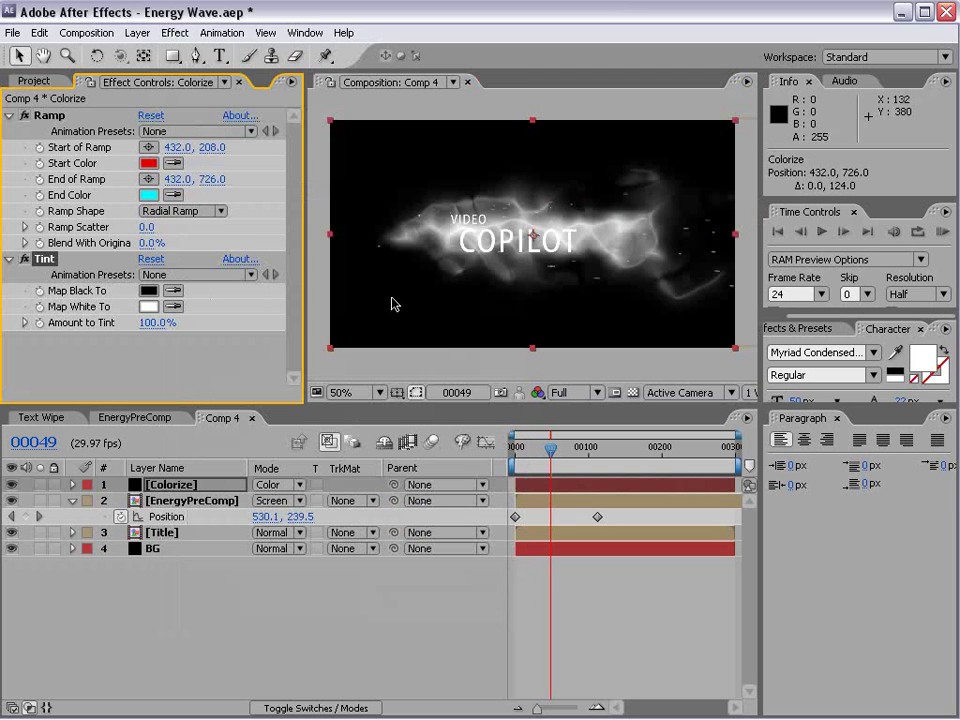
{"action": "left_click_drag", "start_coordinate": [150, 322], "coordinate": [22, 322]}
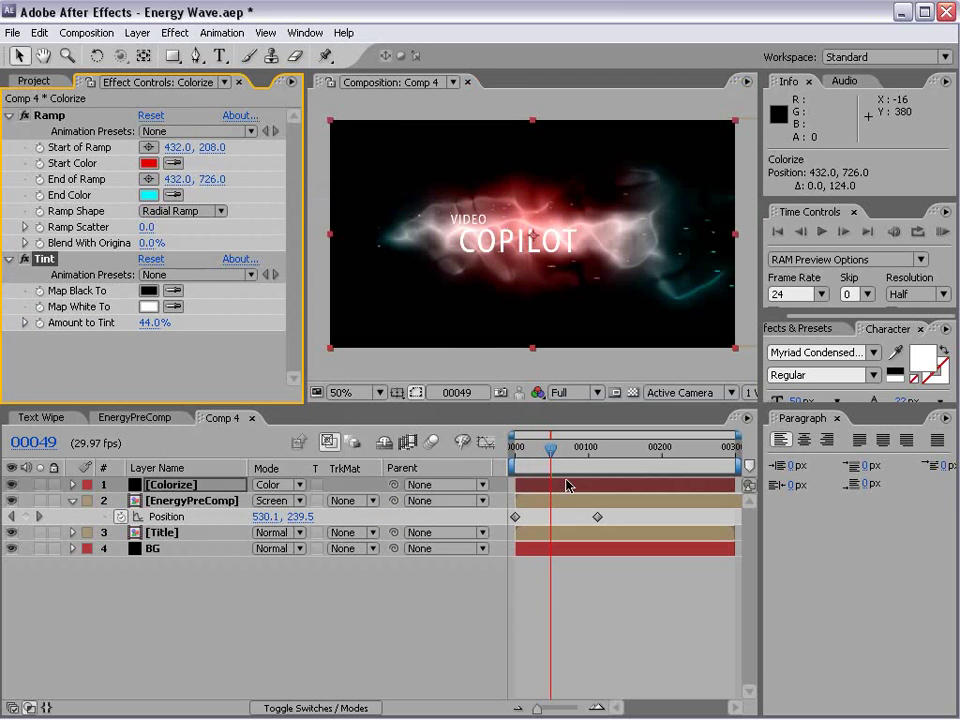
{"action": "mouse_move", "coordinate": [553, 447]}
{"action": "left_mouse_down"}
{"action": "mouse_move", "coordinate": [581, 447]}
{"action": "mouse_move", "coordinate": [517, 447]}
{"action": "mouse_move", "coordinate": [530, 452]}
{"action": "left_mouse_up"}
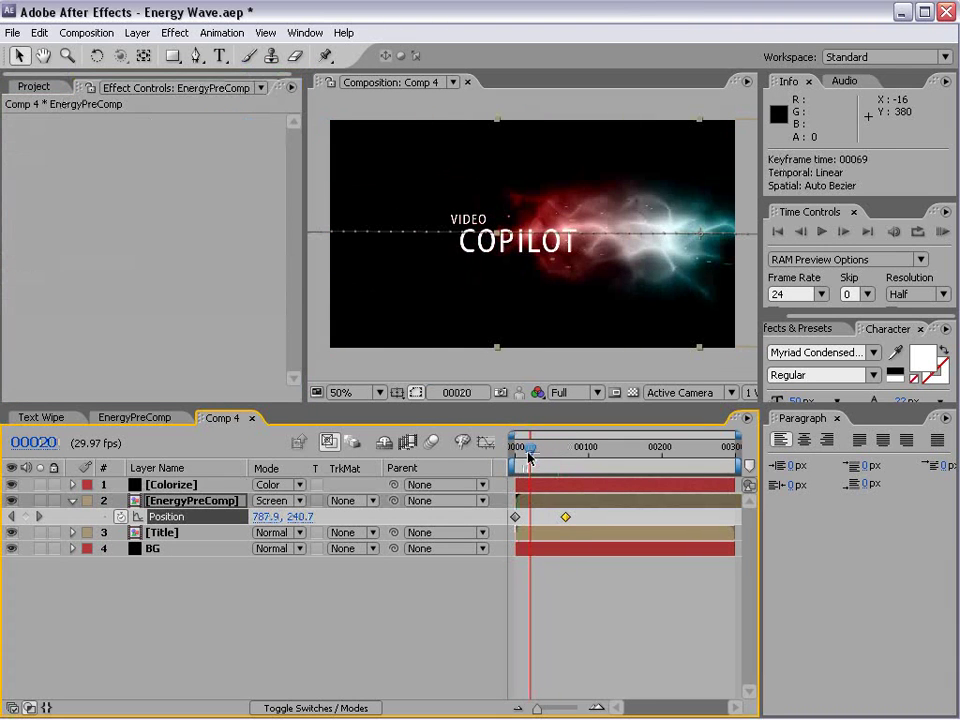
- Keyframe Title's opacity from 0% at frame 20 to full at frame 39
{"action": "left_click", "coordinate": [167, 548]}
{"action": "key", "text": "t"}
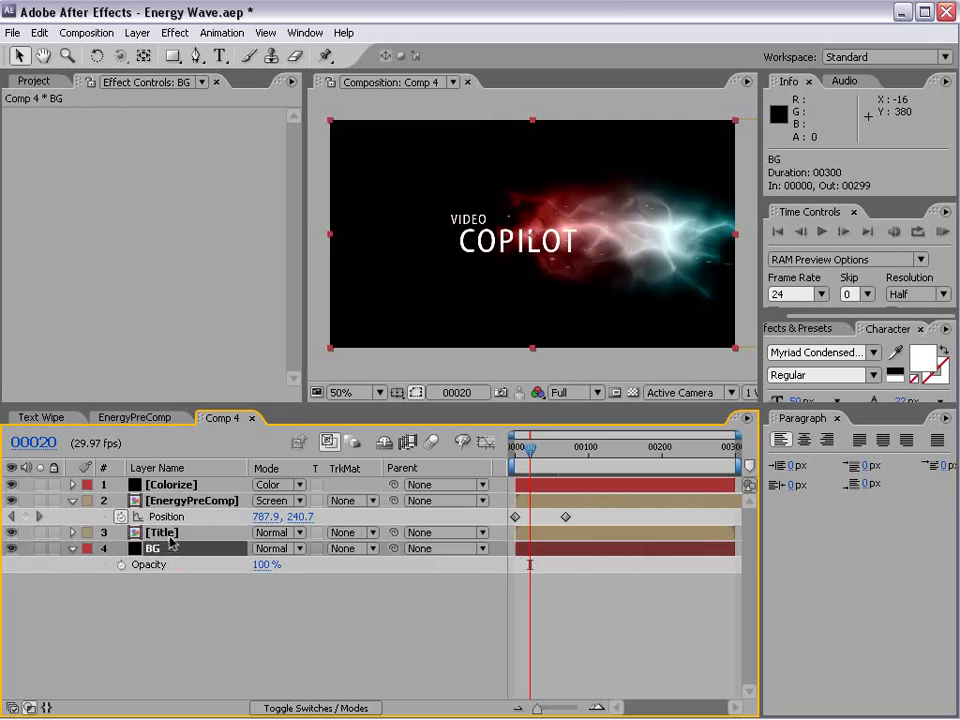
{"action": "key", "text": "t"}
{"action": "left_click", "coordinate": [120, 548]}
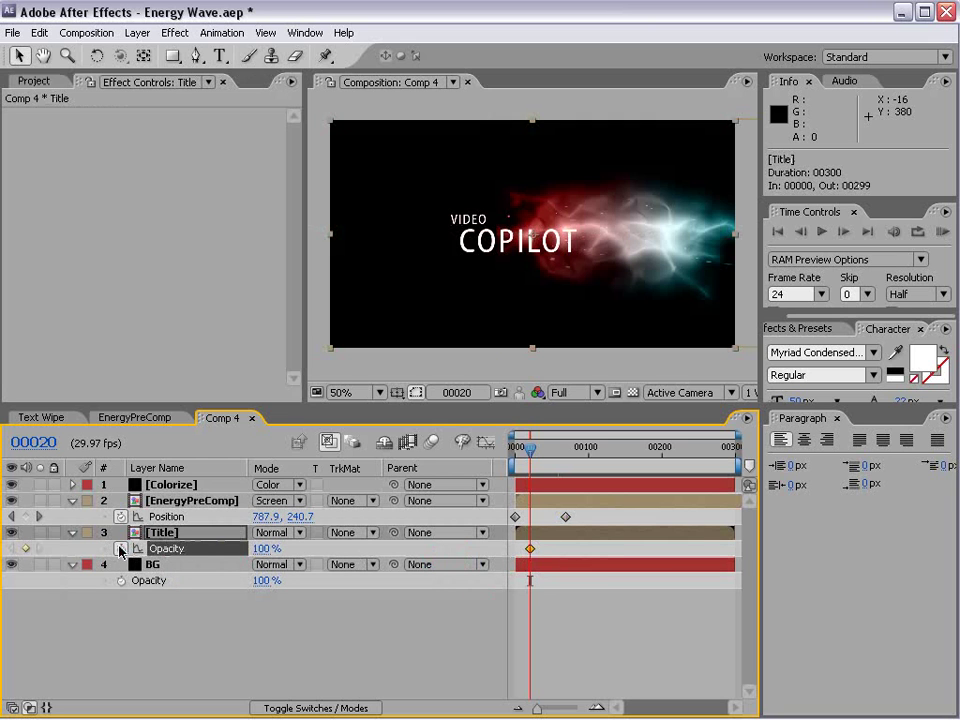
{"action": "left_click_drag", "start_coordinate": [530, 549], "coordinate": [544, 549]}
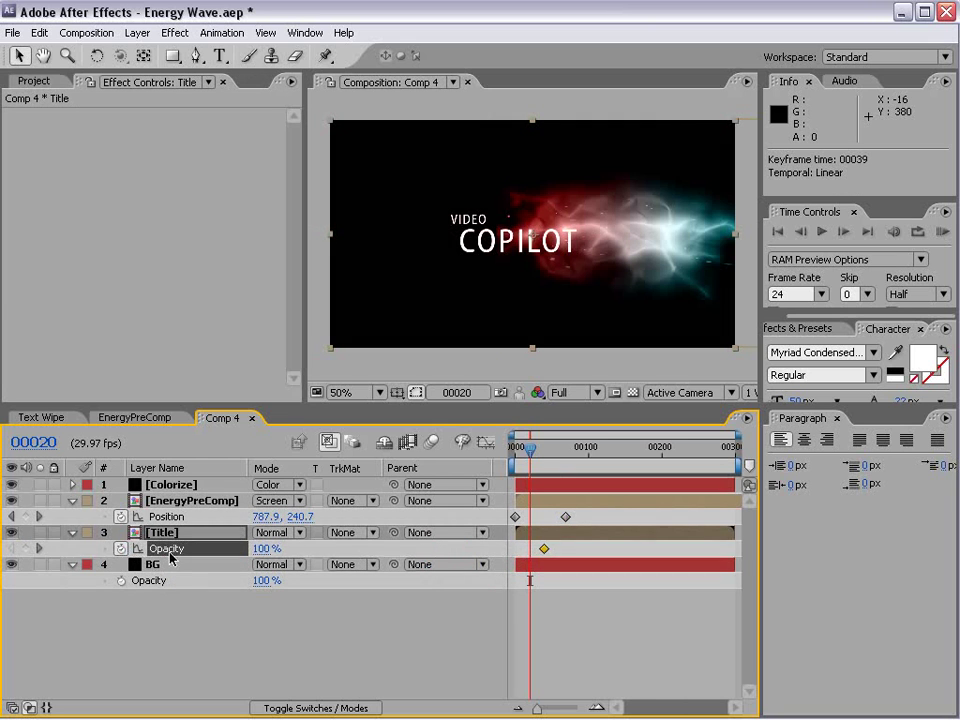
{"action": "left_click", "coordinate": [265, 548]}
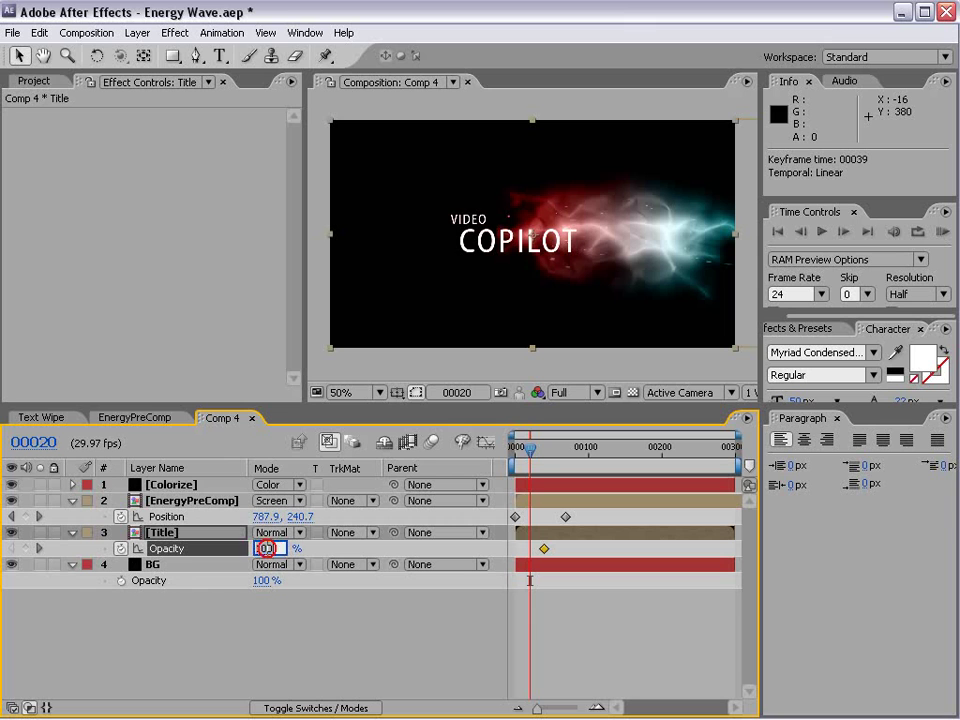
{"action": "type", "text": "0"}
{"action": "key", "text": "Return"}
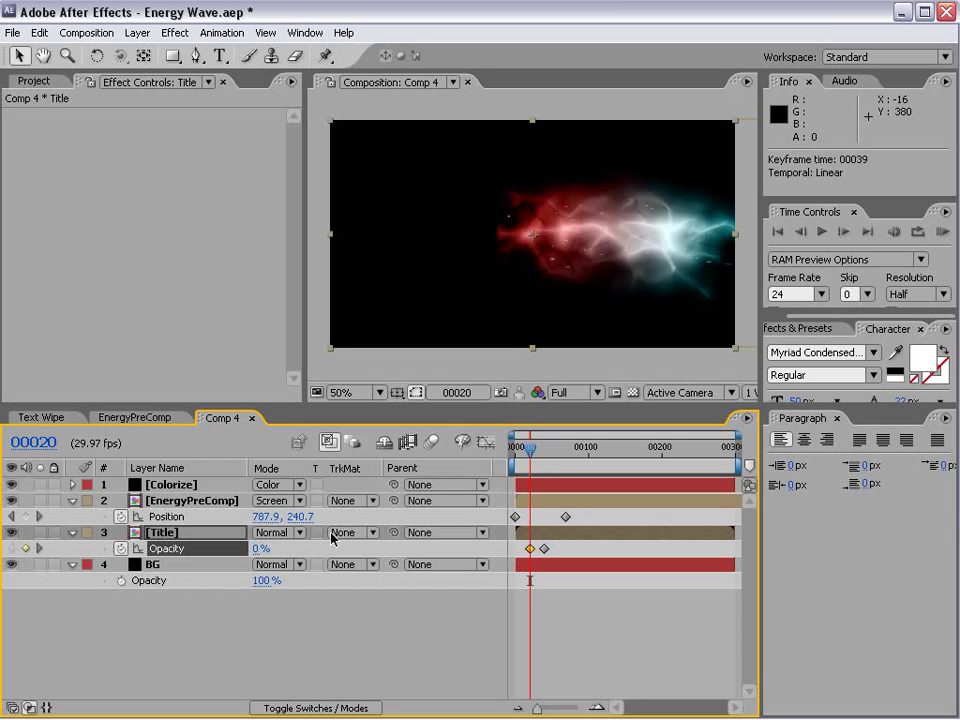
- Review the title's opacity curve and scrub through the fade-in
{"action": "left_click", "coordinate": [486, 441]}
{"action": "mouse_move", "coordinate": [530, 447]}
{"action": "left_mouse_down"}
{"action": "mouse_move", "coordinate": [540, 452]}
{"action": "mouse_move", "coordinate": [532, 452]}
{"action": "left_mouse_up"}
{"action": "key", "text": "shift+F3"}
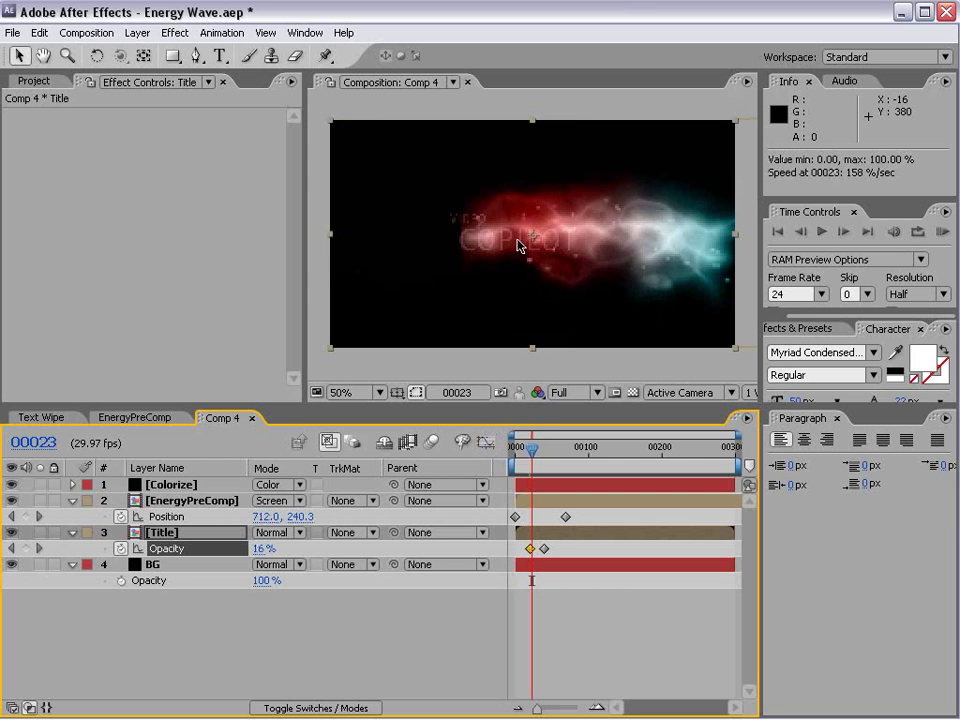
{"action": "key", "text": "="}
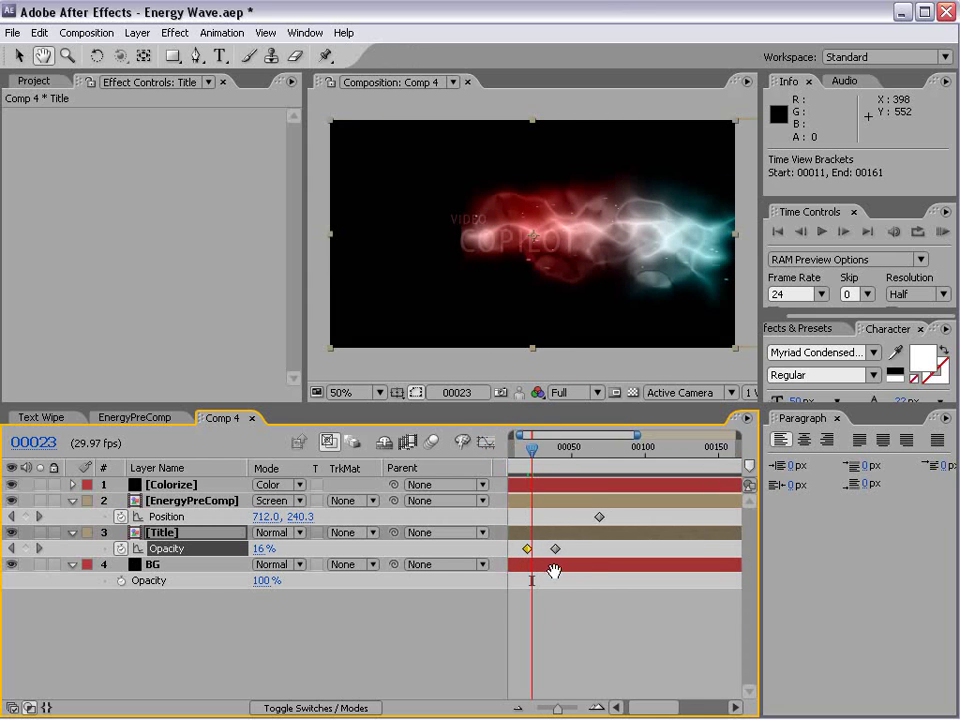
{"action": "mouse_move", "coordinate": [548, 447]}
{"action": "left_mouse_down"}
{"action": "mouse_move", "coordinate": [564, 452]}
{"action": "mouse_move", "coordinate": [548, 452]}
{"action": "left_mouse_up"}
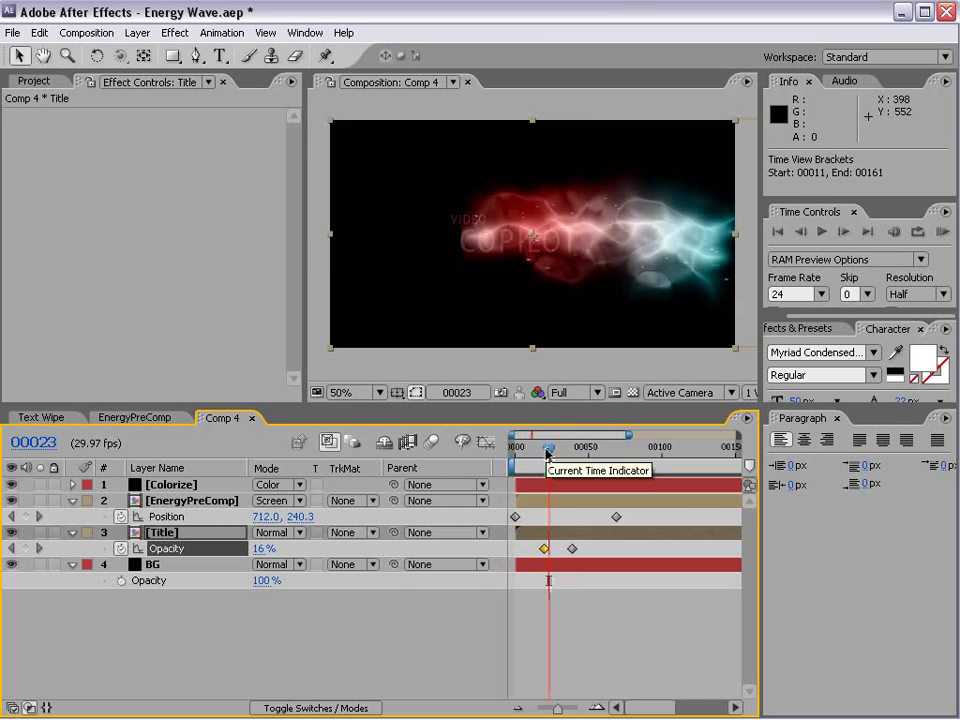
- Add Turbulent Displace to Title: Twist, Amount 50, Size 23, evolution 2x+71°
{"action": "left_click", "coordinate": [178, 34]}
{"action": "mouse_move", "coordinate": [190, 236]}
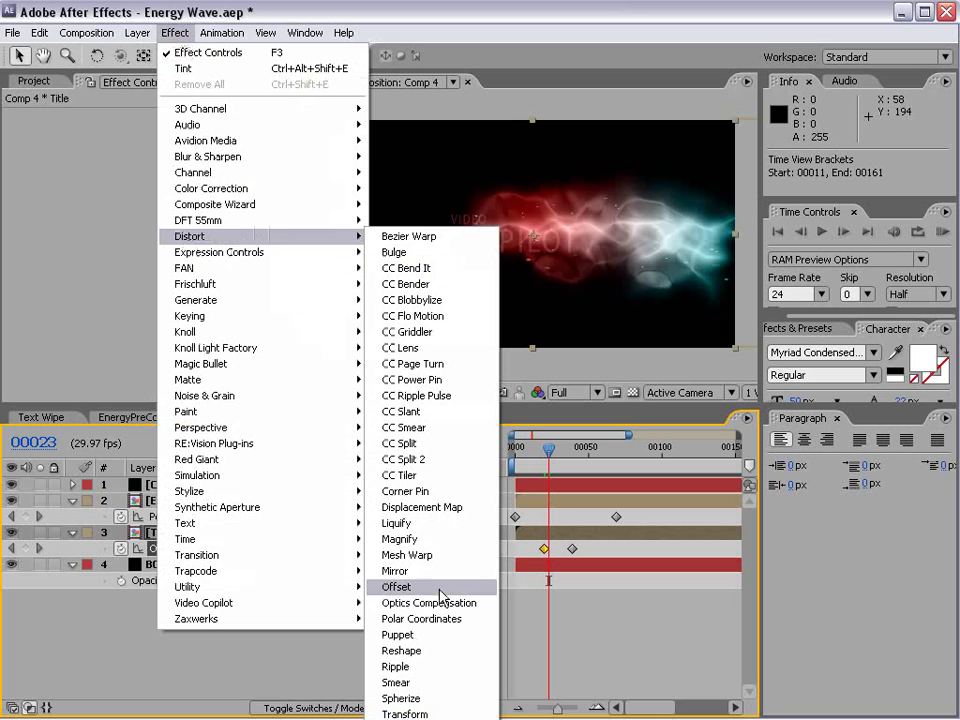
{"action": "left_click", "coordinate": [410, 712]}
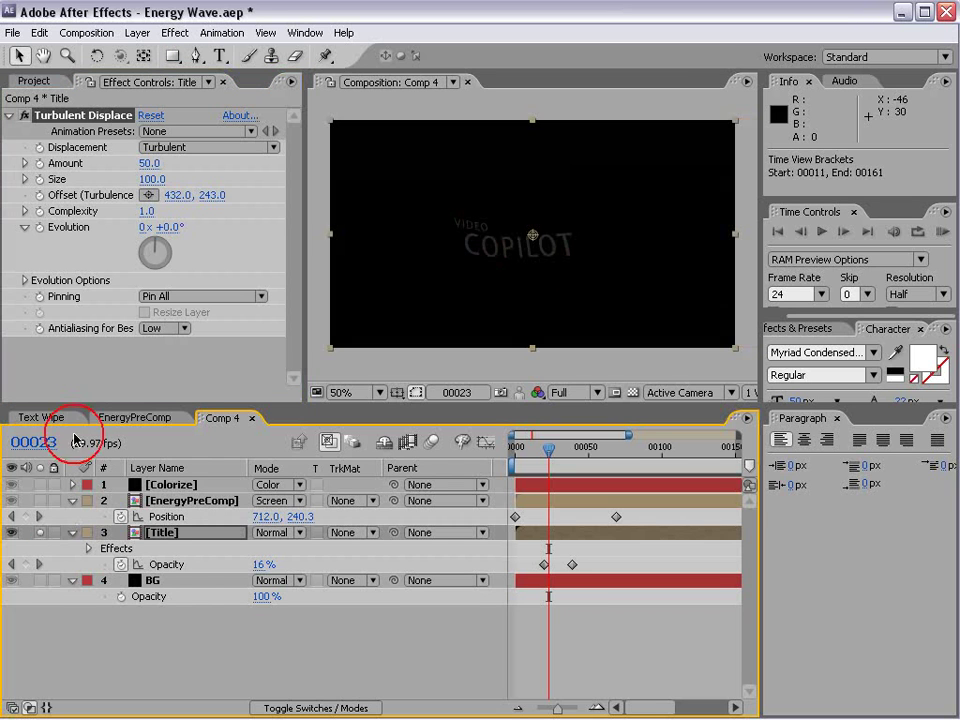
{"action": "mouse_move", "coordinate": [150, 179]}
{"action": "left_mouse_down"}
{"action": "mouse_move", "coordinate": [115, 193]}
{"action": "mouse_move", "coordinate": [157, 238]}
{"action": "mouse_move", "coordinate": [781, 212]}
{"action": "left_mouse_up"}
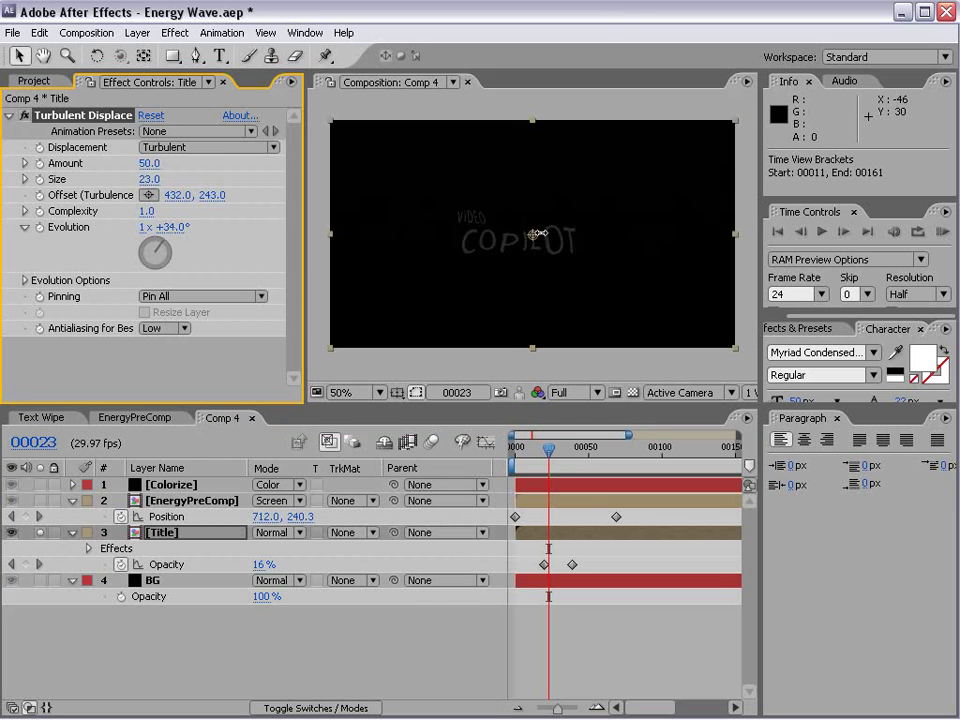
{"action": "left_click", "coordinate": [205, 147]}
{"action": "left_click", "coordinate": [201, 183]}
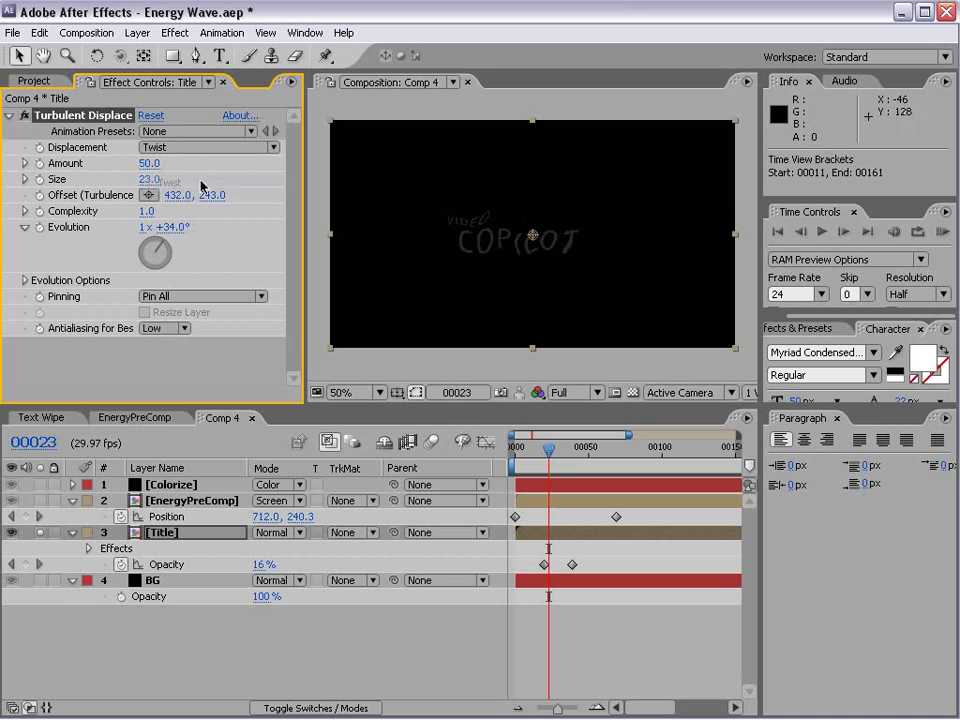
{"action": "left_click_drag", "start_coordinate": [160, 235], "coordinate": [426, 268]}
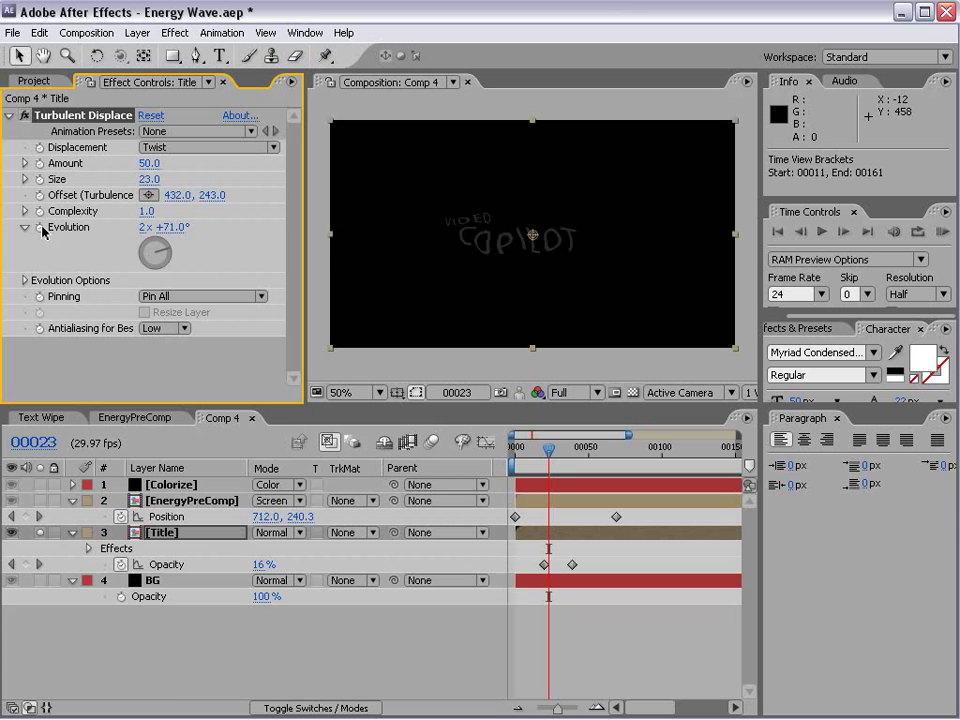
- Drive the Turbulent Displace Evolution with a time*500 expression and check a later frame
{"action": "left_click", "coordinate": [39, 228], "text": "alt"}
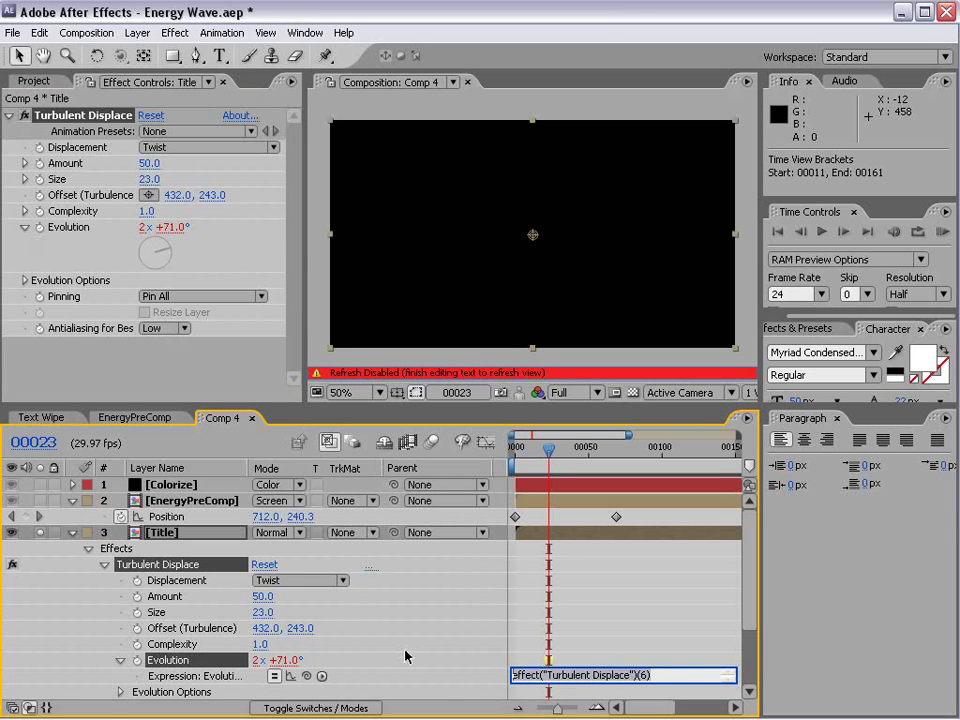
{"action": "type", "text": "time*500"}
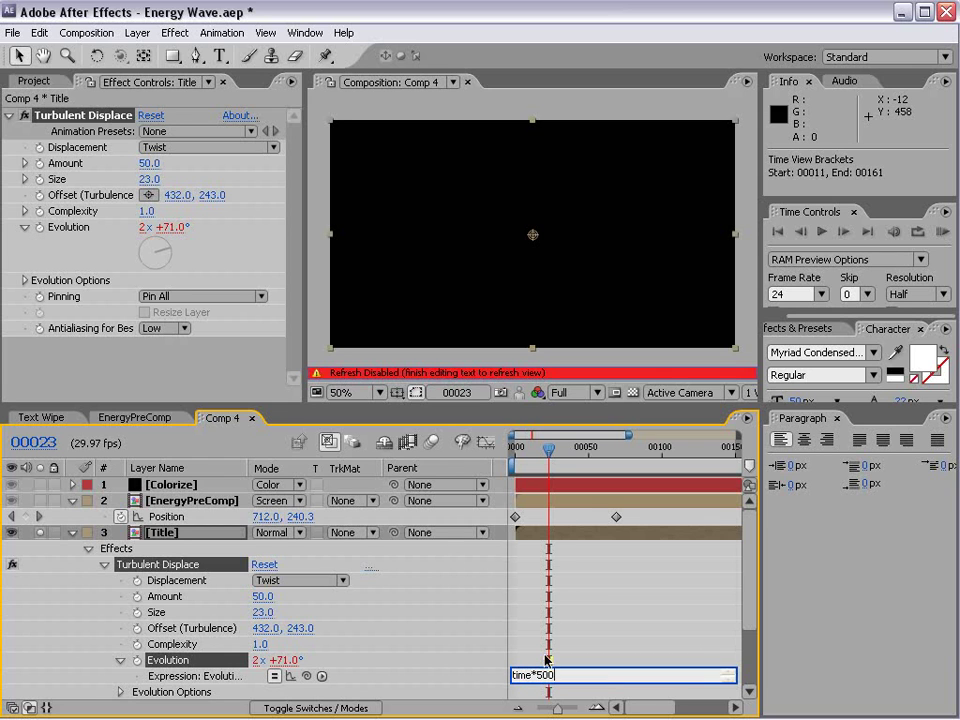
{"action": "key", "text": "KP_Enter"}
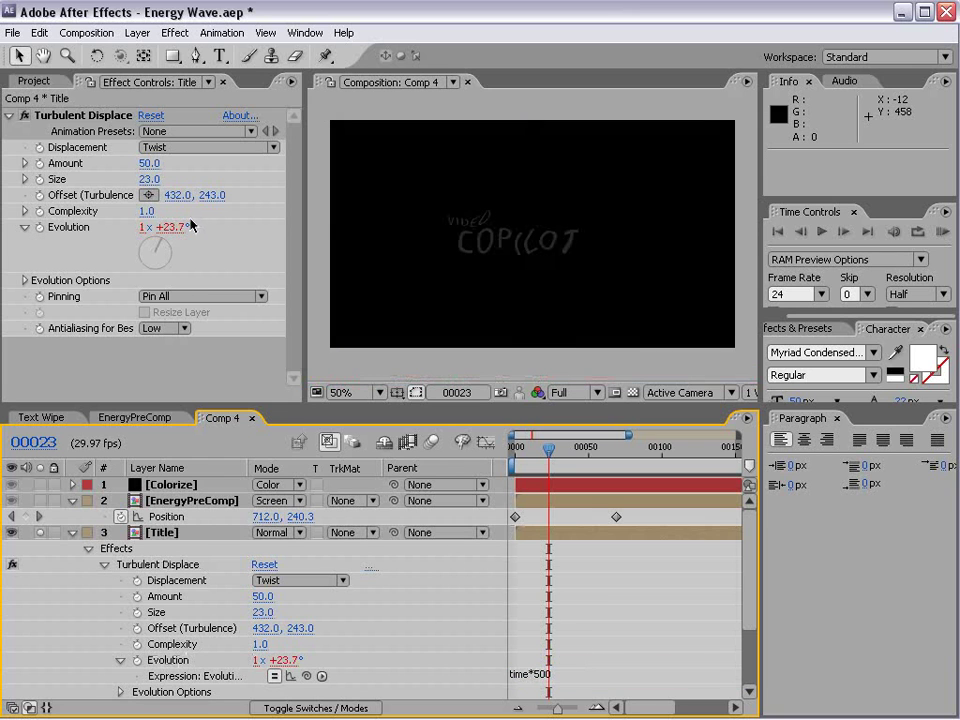
{"action": "mouse_move", "coordinate": [578, 461]}
{"action": "left_mouse_down"}
{"action": "mouse_move", "coordinate": [712, 461]}
{"action": "mouse_move", "coordinate": [618, 461]}
{"action": "left_mouse_up"}
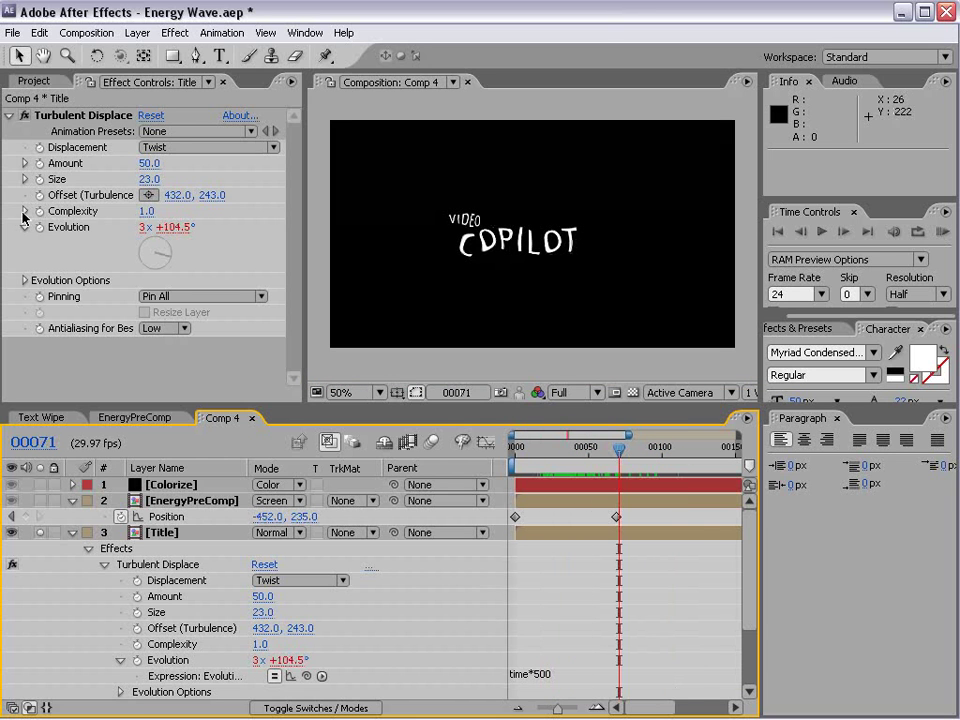
- Keyframe Turbulent Displace Amount from 50 at frame 40 down to 0
{"action": "left_click", "coordinate": [39, 163]}
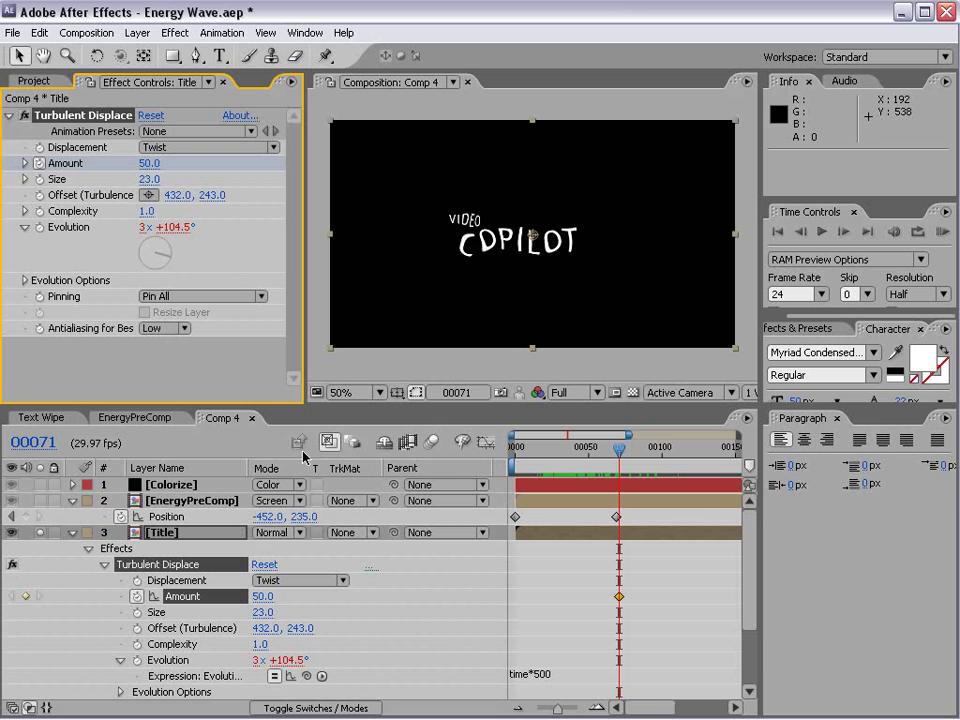
{"action": "left_click", "coordinate": [40, 538]}
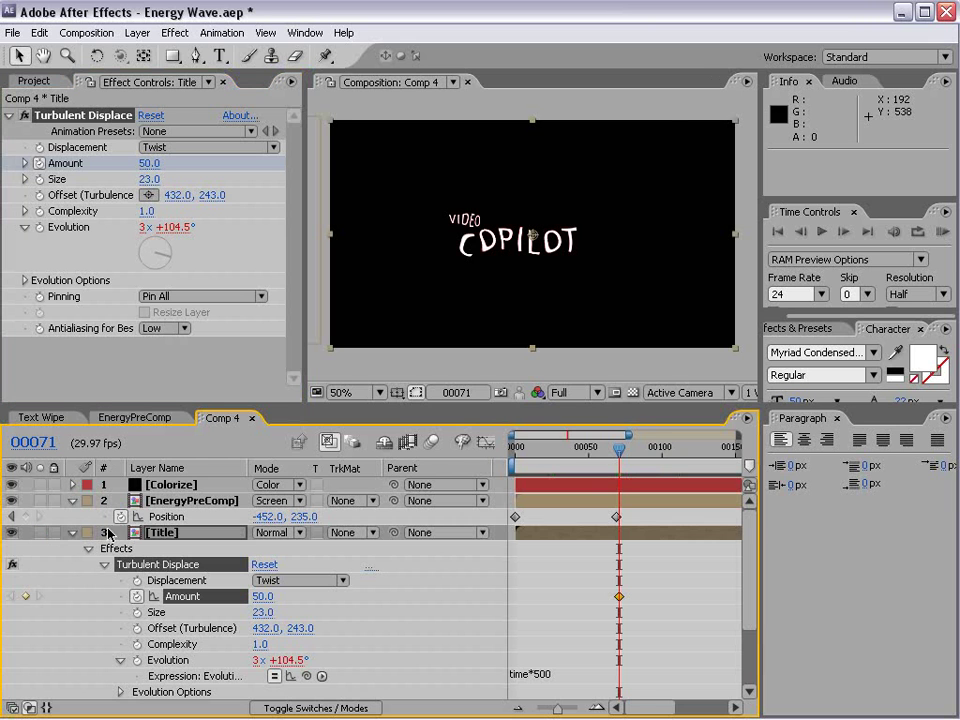
{"action": "left_click", "coordinate": [72, 537]}
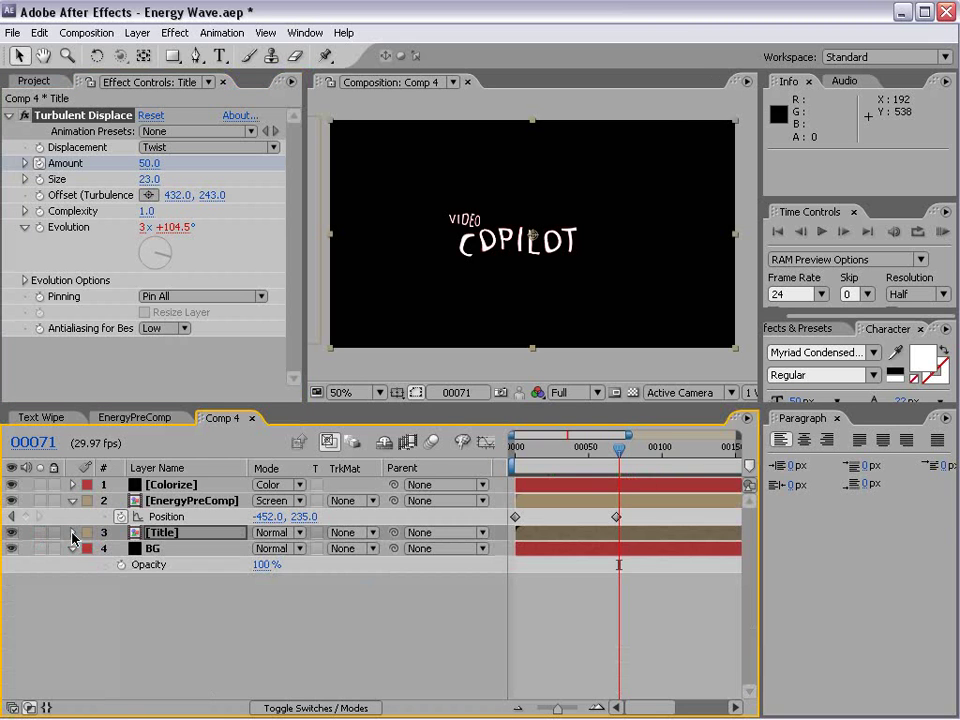
{"action": "key", "text": "u"}
{"action": "mouse_move", "coordinate": [617, 454]}
{"action": "left_mouse_down"}
{"action": "mouse_move", "coordinate": [591, 450]}
{"action": "mouse_move", "coordinate": [589, 466]}
{"action": "left_mouse_up"}
{"action": "left_click_drag", "start_coordinate": [618, 566], "coordinate": [574, 564]}
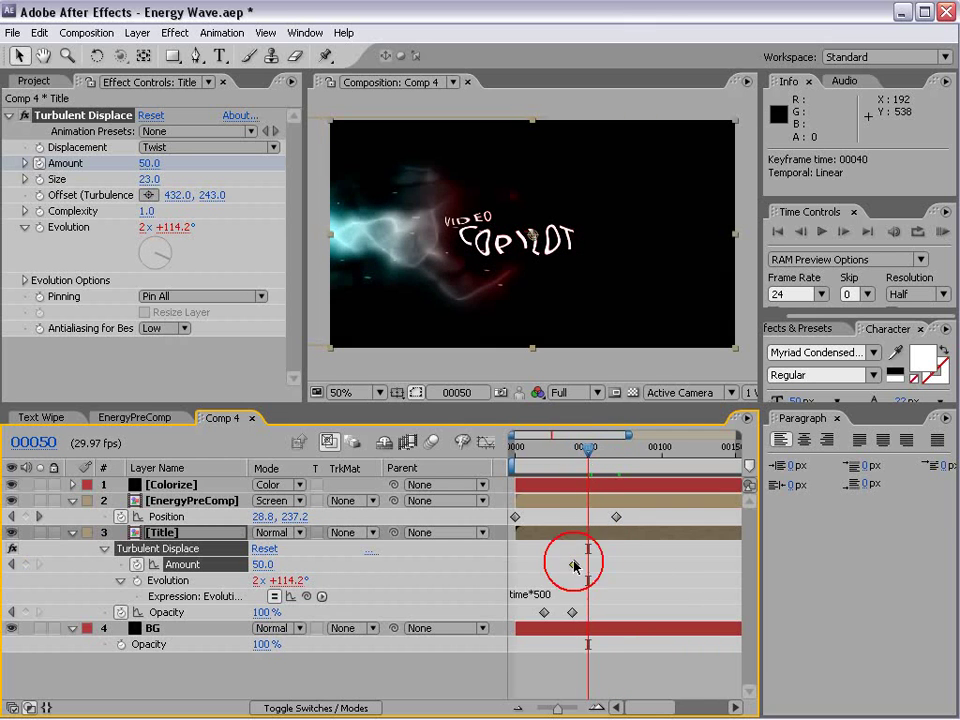
{"action": "left_click", "coordinate": [149, 164]}
{"action": "type", "text": "0"}
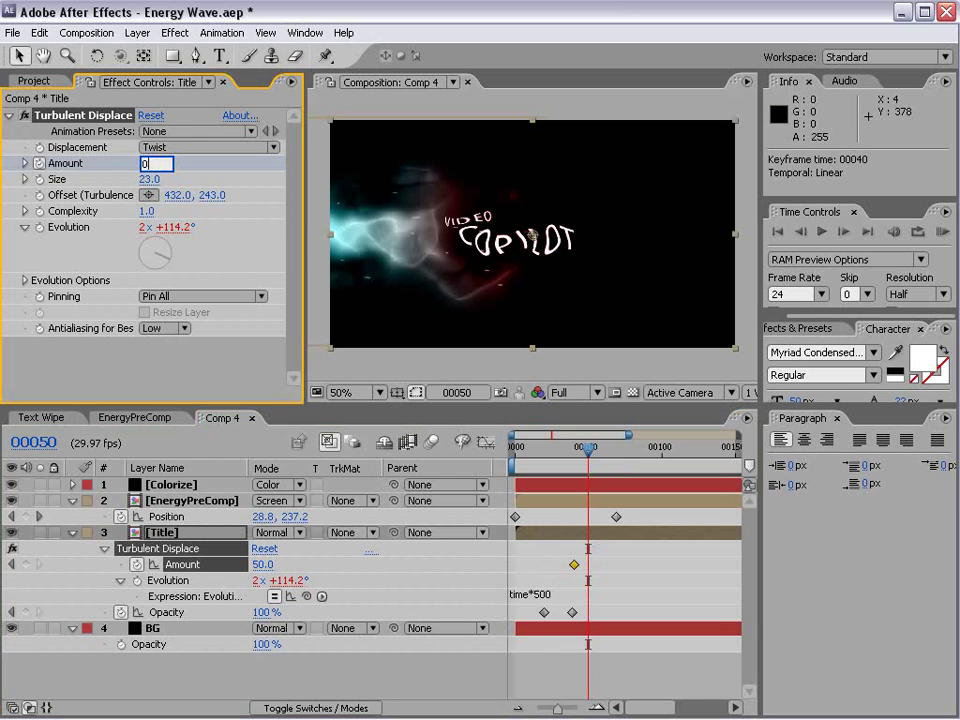
{"action": "key", "text": "Return"}
{"action": "mouse_move", "coordinate": [589, 455]}
{"action": "left_mouse_down"}
{"action": "mouse_move", "coordinate": [553, 456]}
{"action": "mouse_move", "coordinate": [594, 459]}
{"action": "left_mouse_up"}
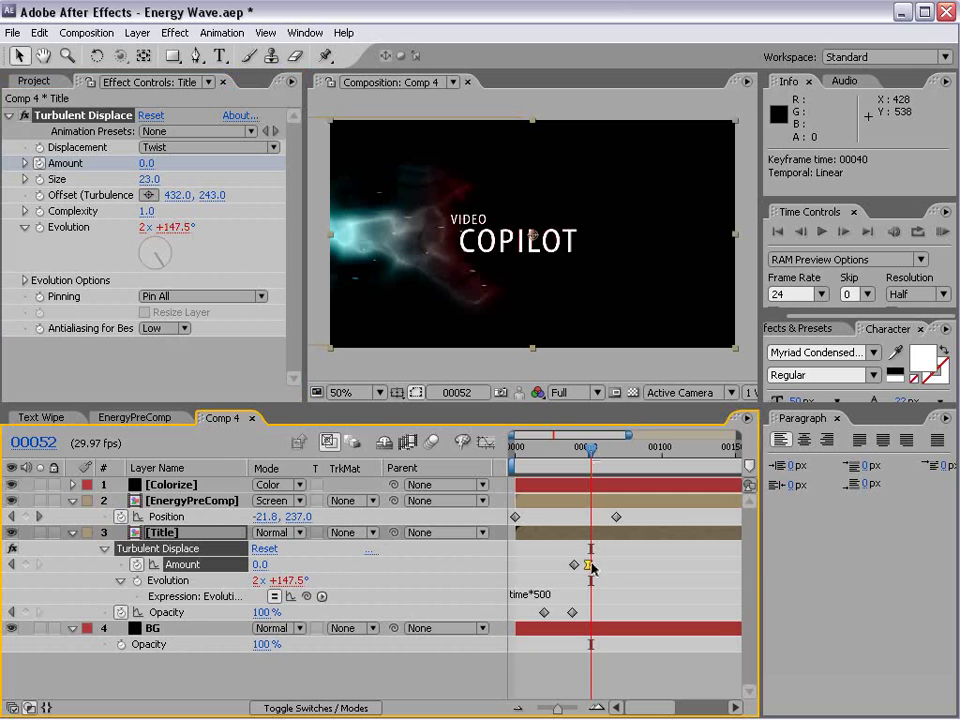
- Easy Ease the Turbulent Displace Amount keyframes and stretch their influence in the Graph Editor
{"action": "key", "text": "F9"}
{"action": "left_click", "coordinate": [487, 444]}
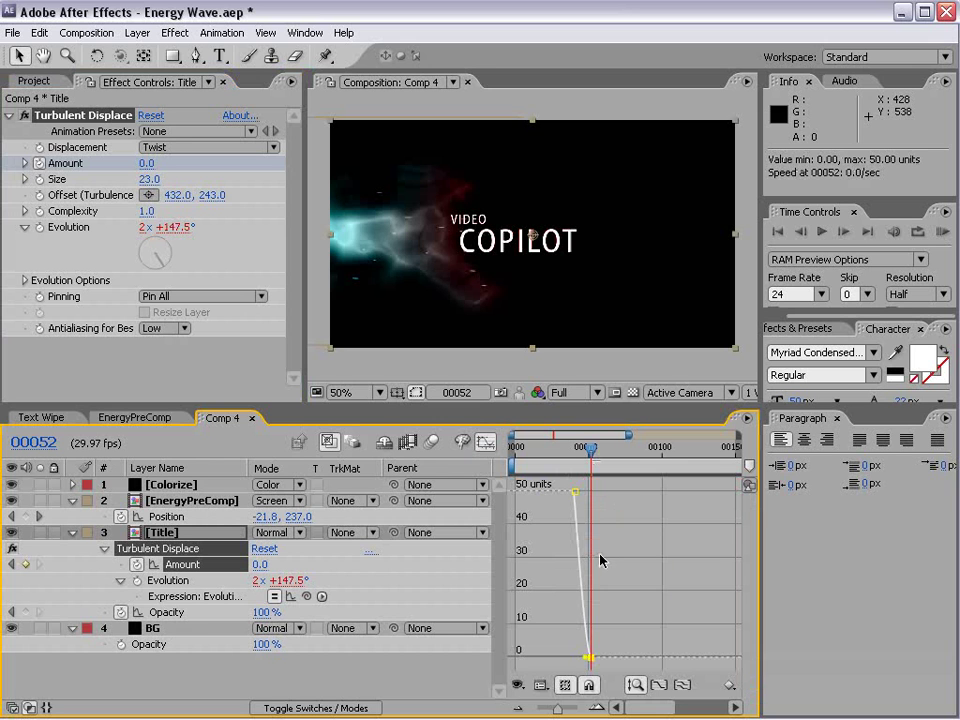
{"action": "left_click", "coordinate": [584, 660]}
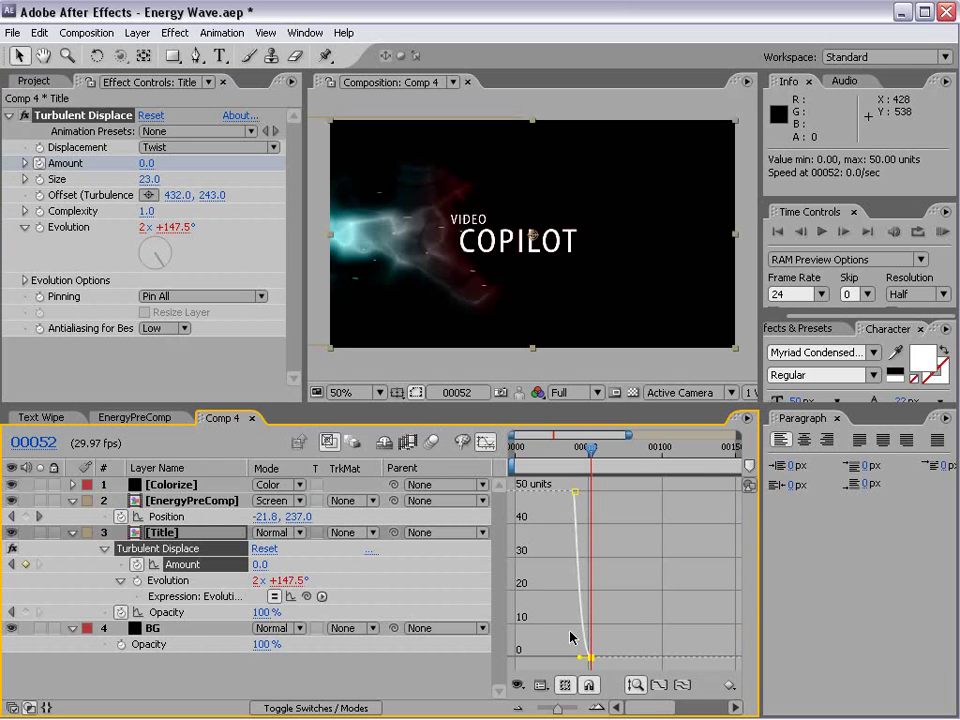
{"action": "scroll", "coordinate": [656, 574], "scroll_direction": "up", "scroll_amount": 5}
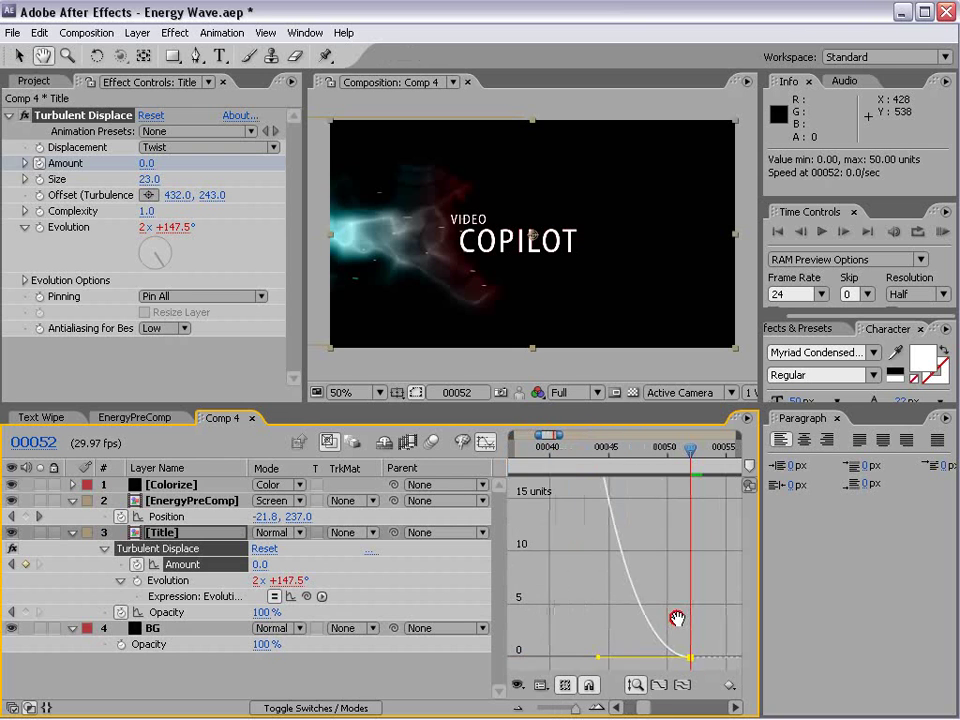
{"action": "key", "text": "v"}
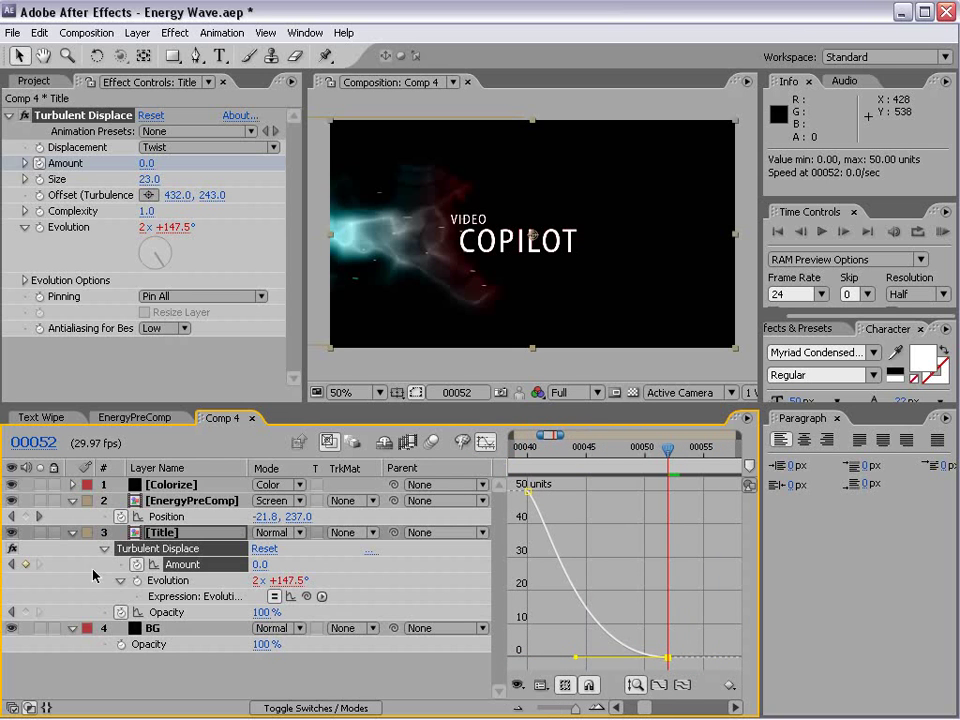
{"action": "double_click", "coordinate": [579, 659]}
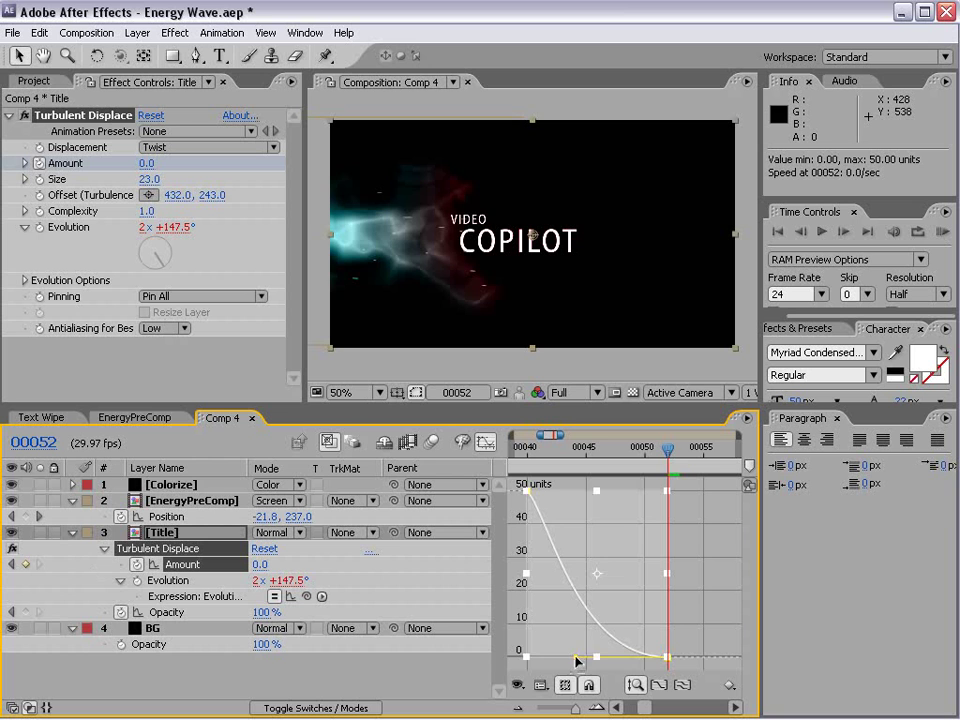
{"action": "left_click_drag", "start_coordinate": [575, 657], "coordinate": [566, 658]}
- Preview the eased distortion, return to the layer view zoomed out, and select Title
{"action": "mouse_move", "coordinate": [566, 459]}
{"action": "left_mouse_down"}
{"action": "mouse_move", "coordinate": [553, 460]}
{"action": "mouse_move", "coordinate": [643, 460]}
{"action": "mouse_move", "coordinate": [535, 485]}
{"action": "mouse_move", "coordinate": [567, 488]}
{"action": "left_mouse_up"}
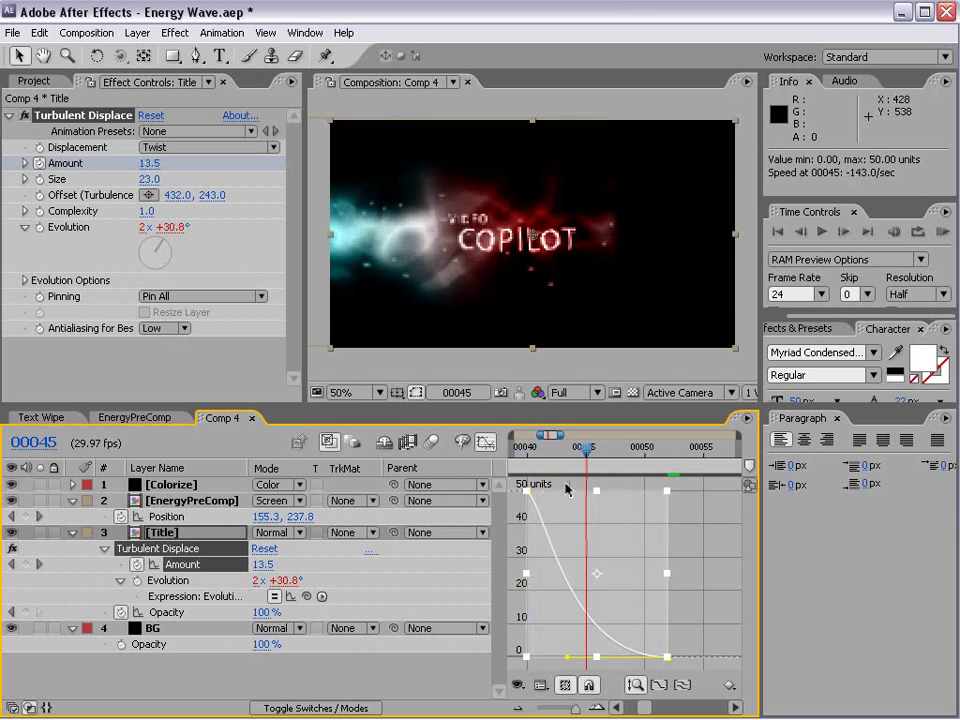
{"action": "left_click", "coordinate": [485, 441]}
{"action": "key", "text": "minus"}
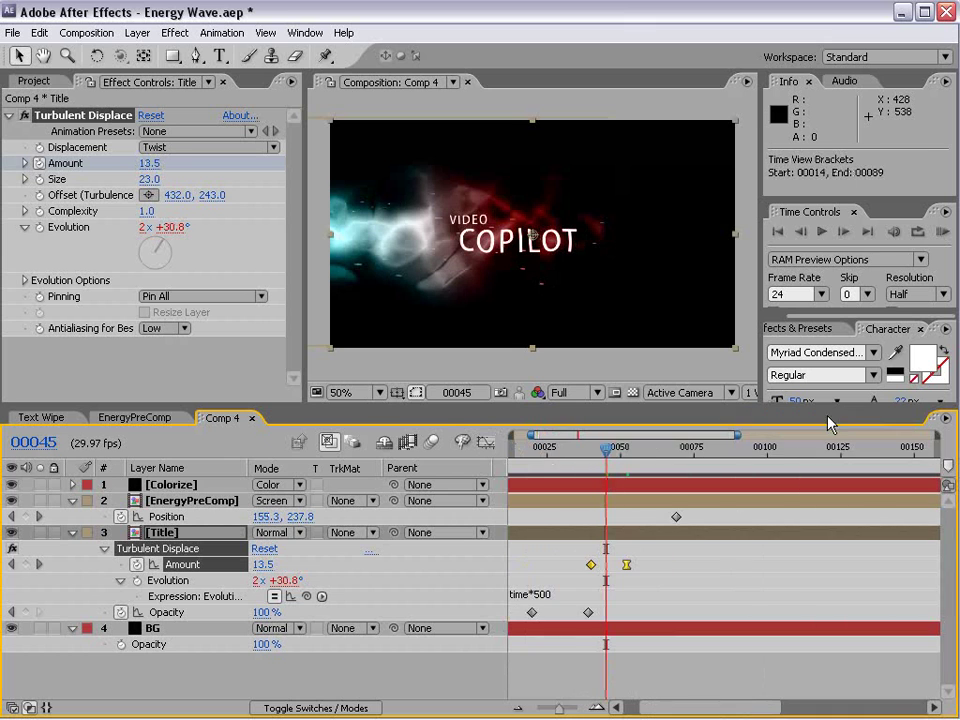
{"action": "key", "text": "minus"}
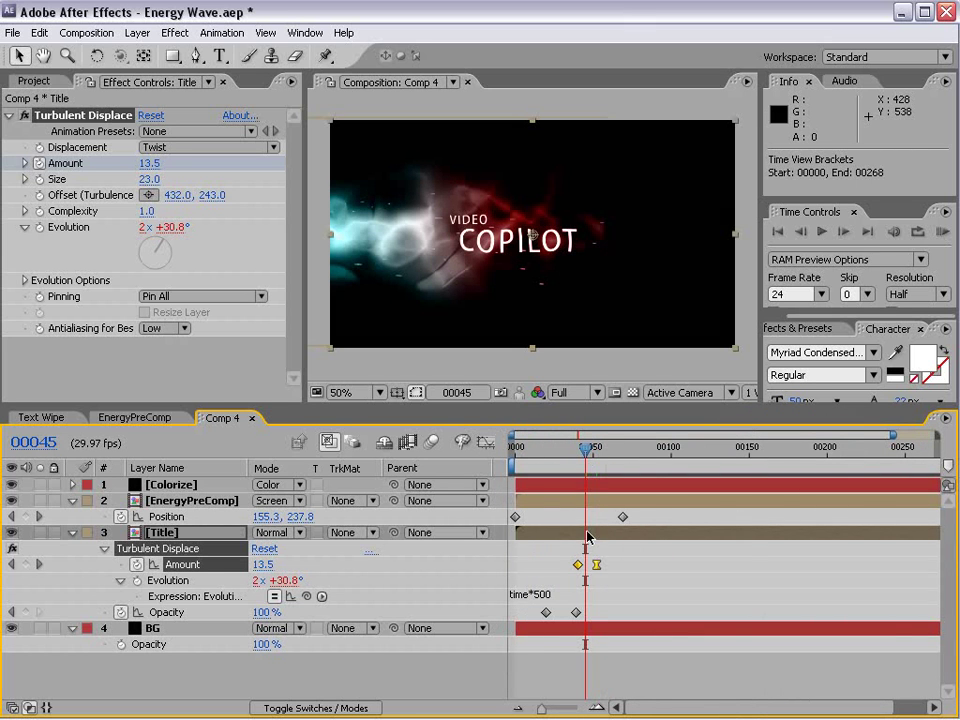
{"action": "left_click", "coordinate": [552, 533]}
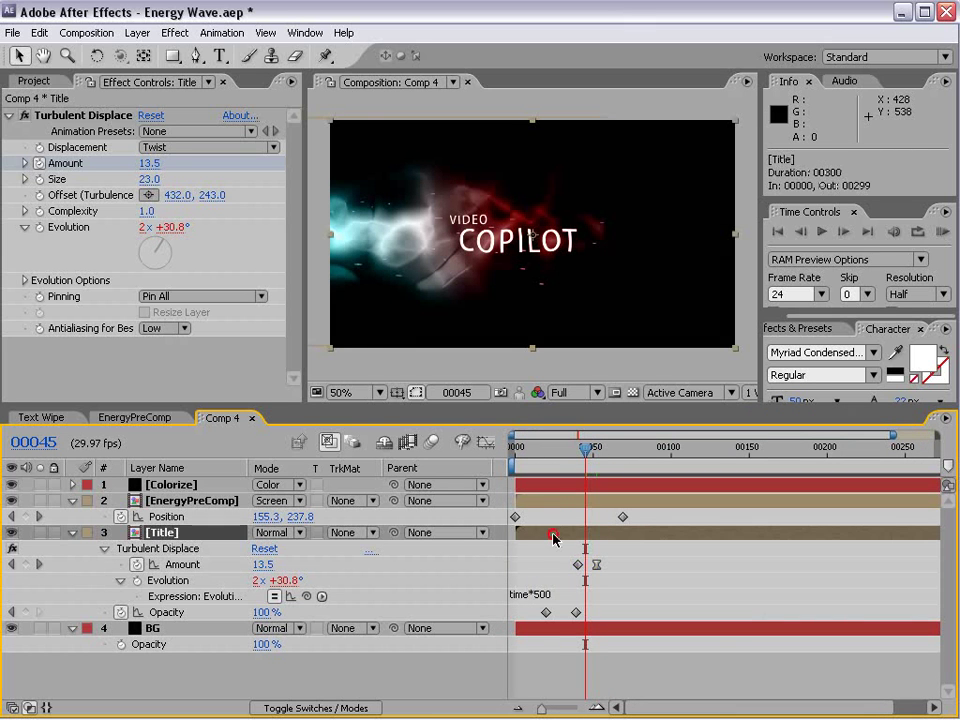
- Add a Glow to the Title layer and widen its radius around COPILOT
{"action": "left_click", "coordinate": [178, 32]}
{"action": "mouse_move", "coordinate": [189, 491]}
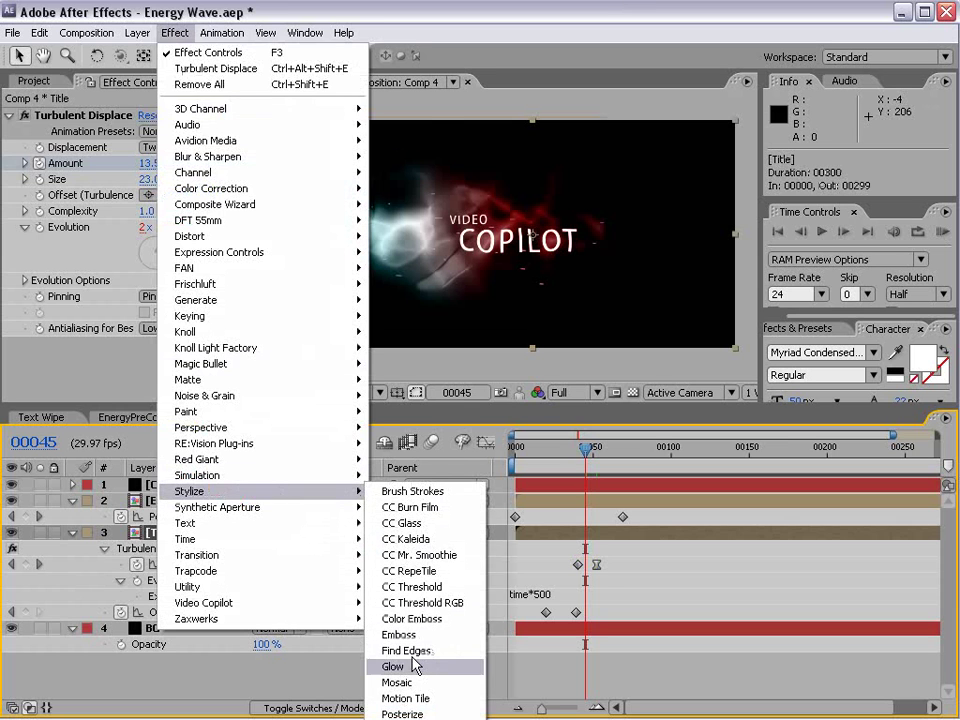
{"action": "left_click", "coordinate": [413, 667]}
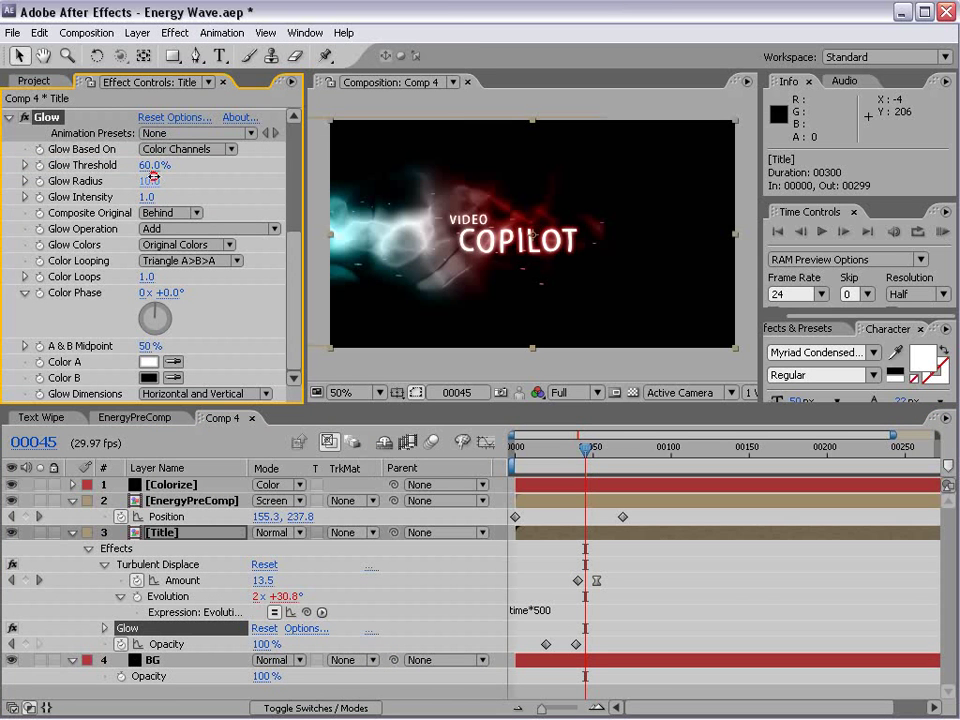
{"action": "left_click_drag", "start_coordinate": [153, 177], "coordinate": [160, 170]}
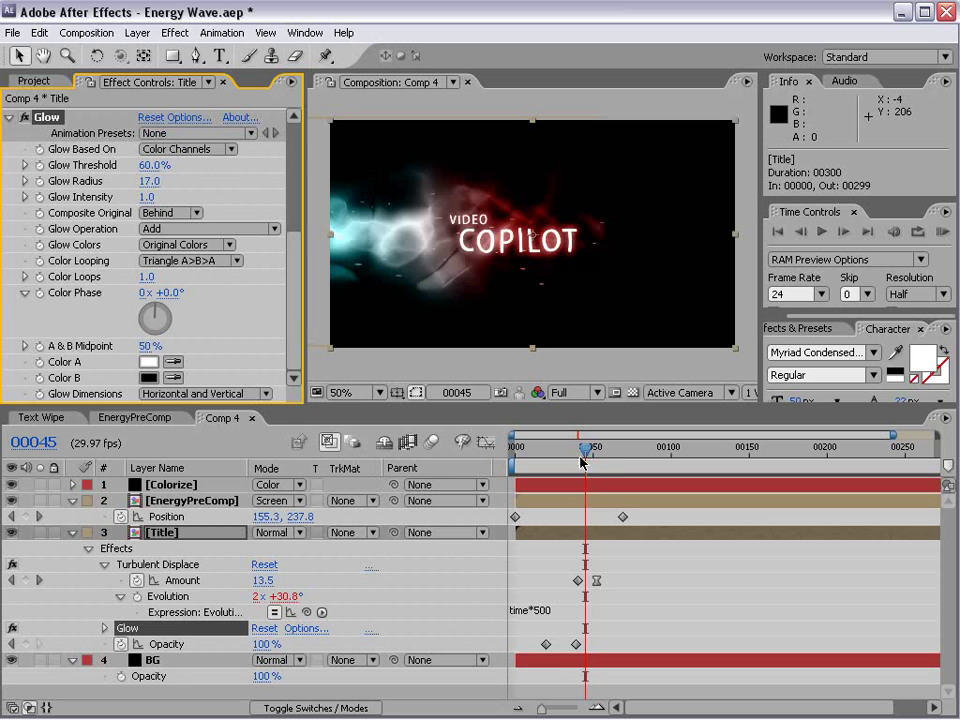
{"action": "left_click_drag", "start_coordinate": [580, 461], "coordinate": [566, 461]}
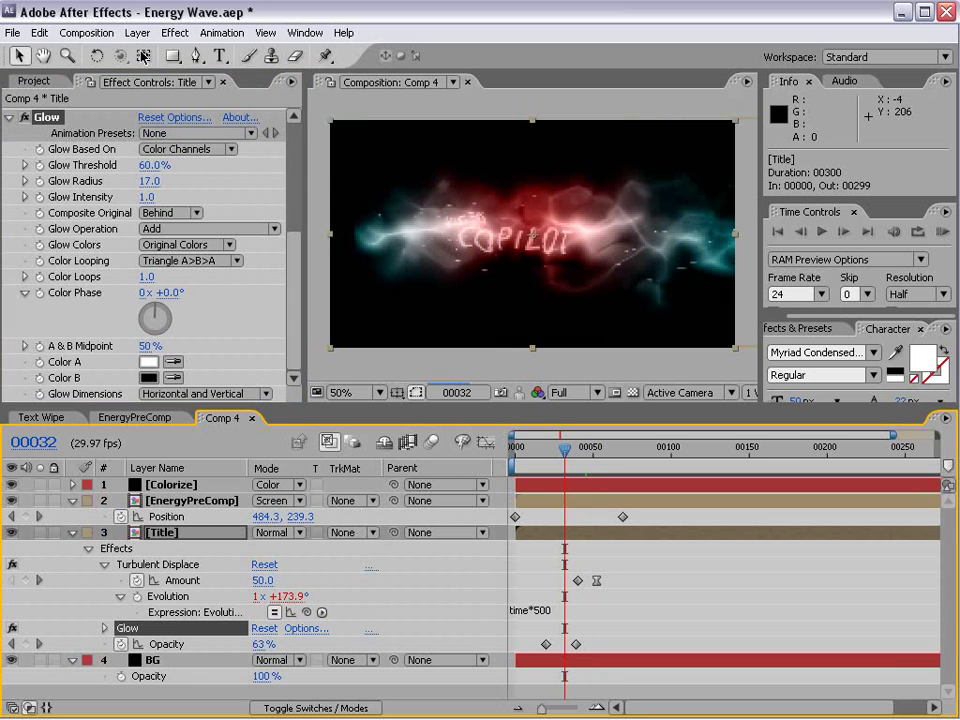
- Add Fast Blur to Title, keyframing Blurriness from a heavy blur down to 0
{"action": "left_click", "coordinate": [174, 33]}
{"action": "mouse_move", "coordinate": [230, 157]}
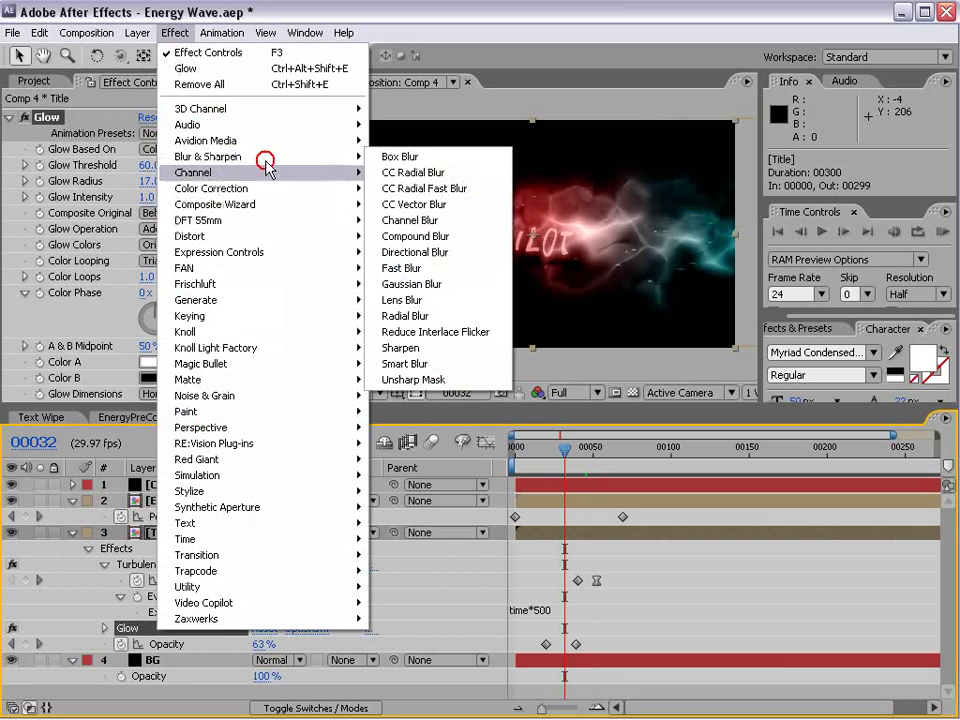
{"action": "left_click", "coordinate": [405, 268]}
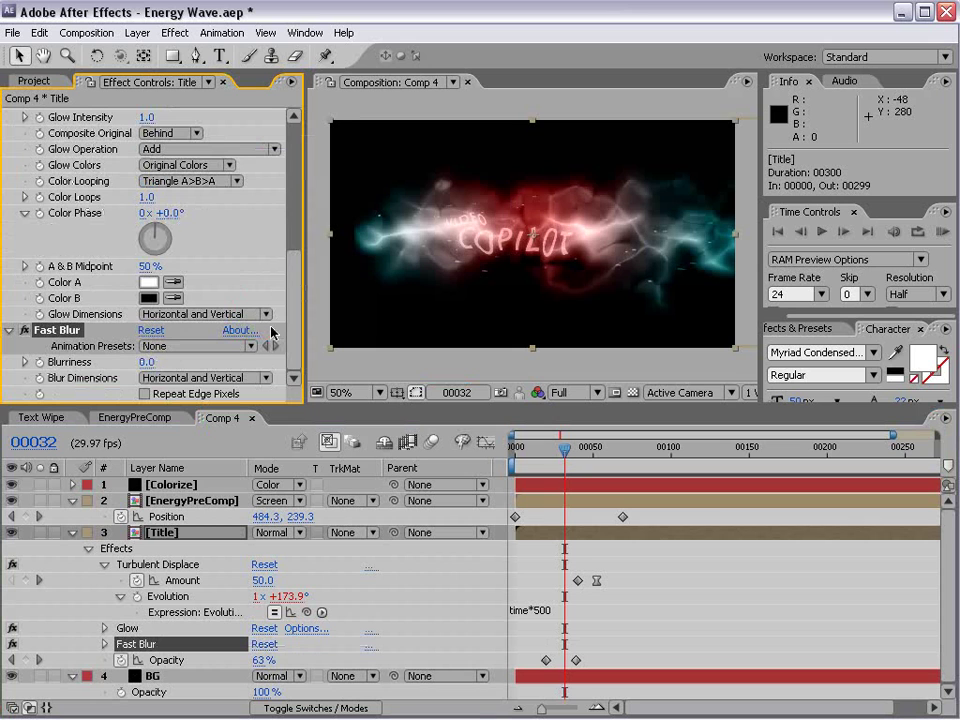
{"action": "left_click_drag", "start_coordinate": [147, 362], "coordinate": [156, 360]}
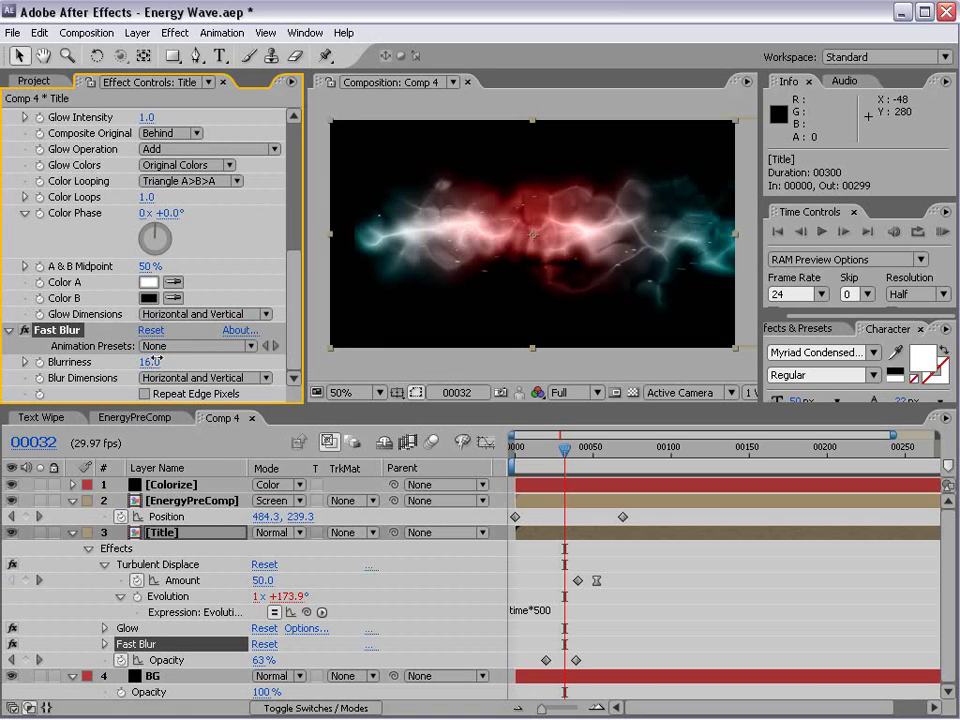
{"action": "left_click", "coordinate": [39, 363]}
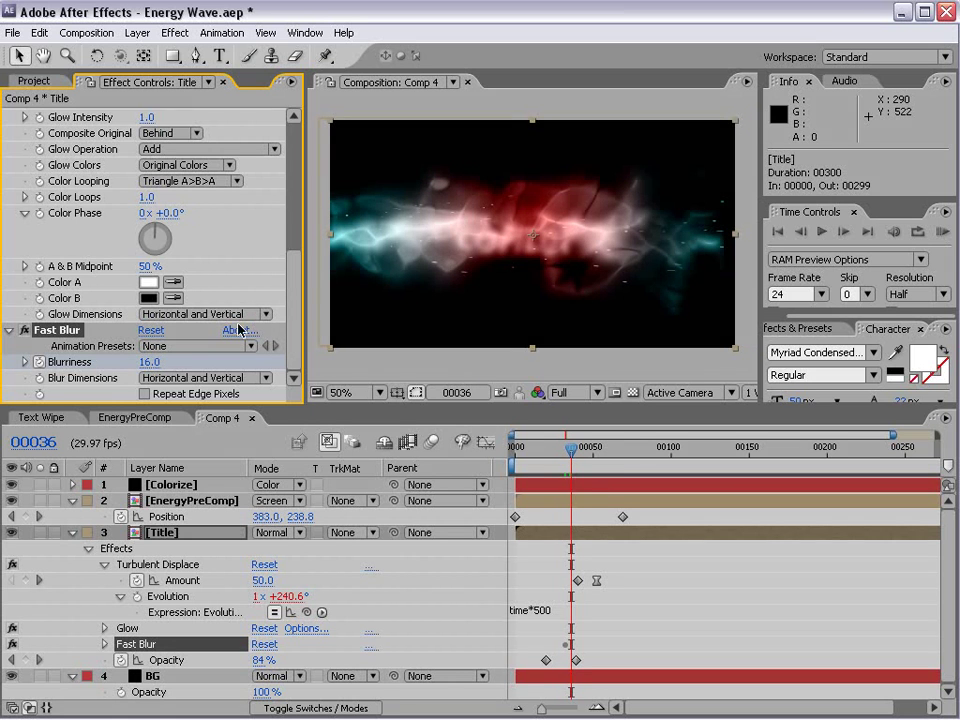
{"action": "left_click", "coordinate": [146, 362]}
{"action": "type", "text": "0."}
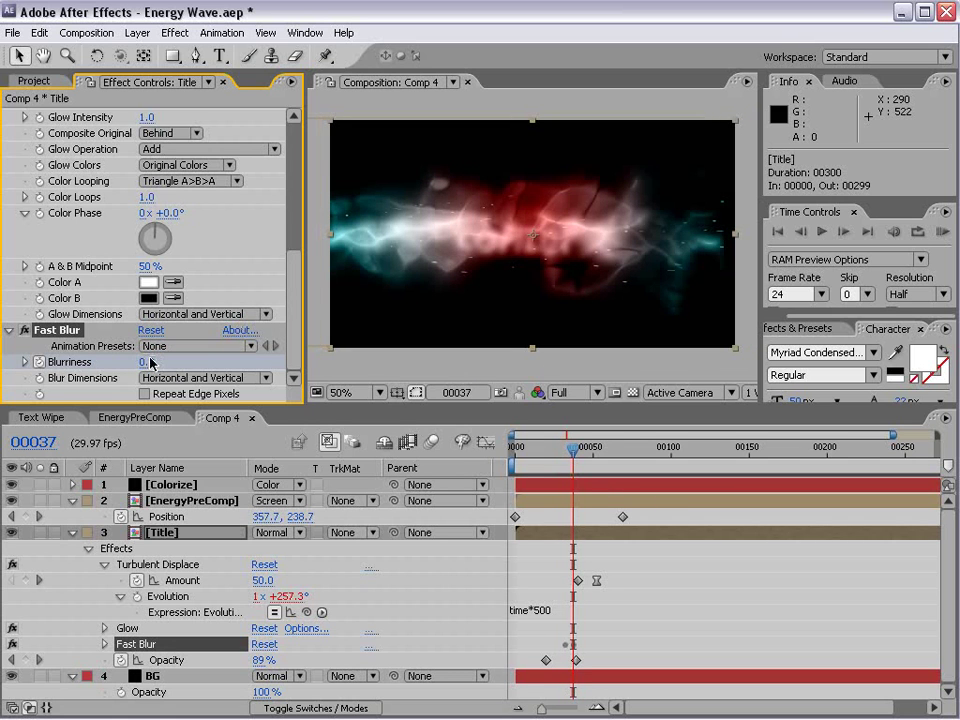
{"action": "key", "text": "Return"}
- Show Title's animated properties and preview the blur and distortion around frame 30
{"action": "key", "text": "u"}
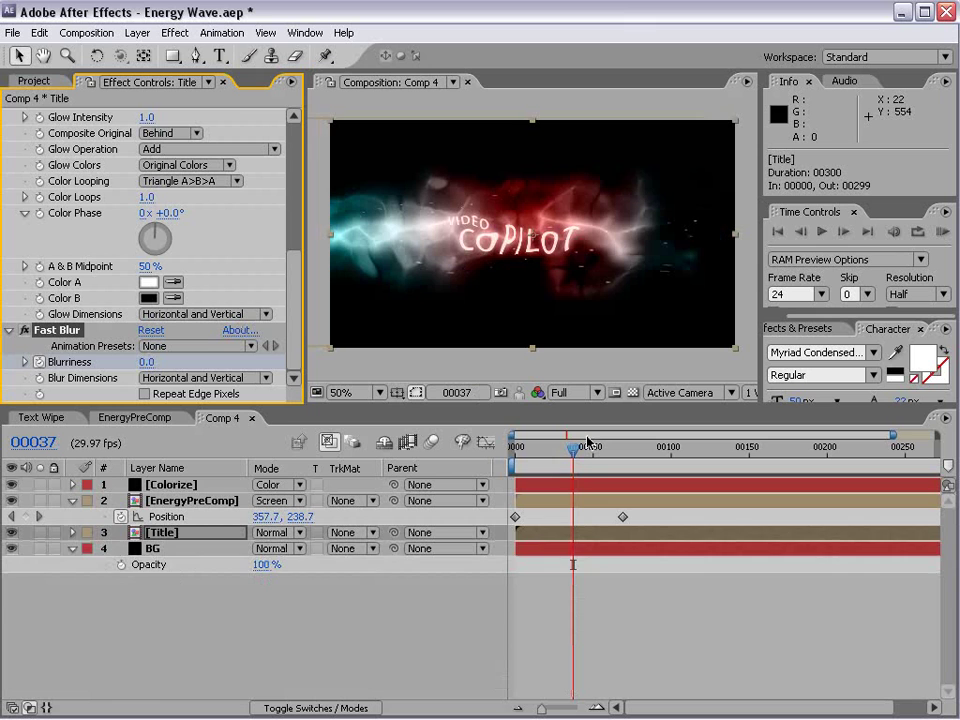
{"action": "key", "text": "u"}
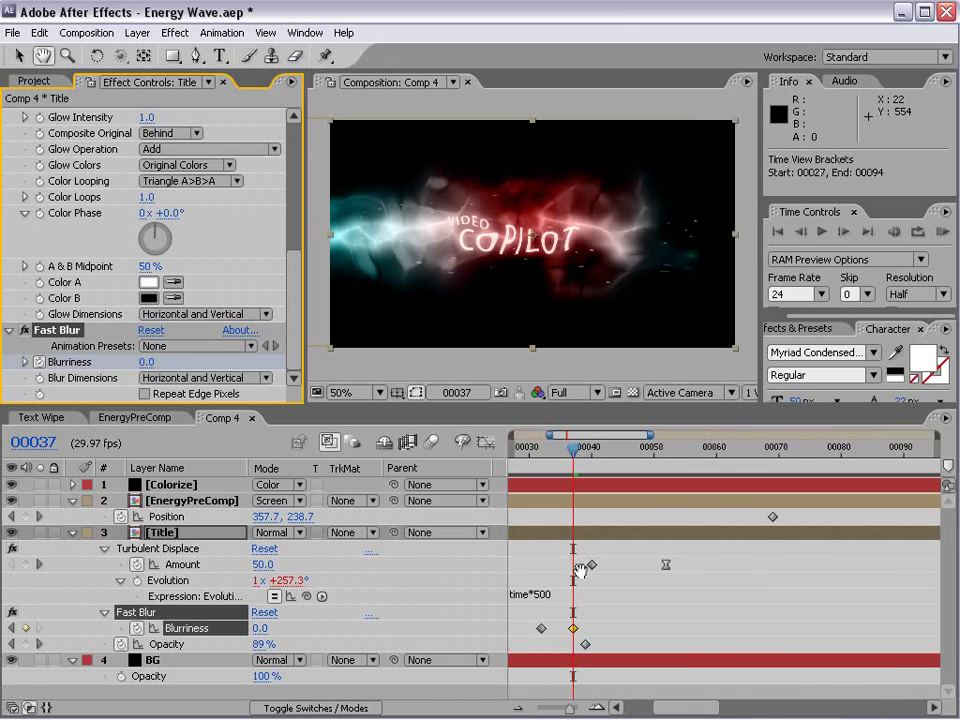
{"action": "key", "text": "equal"}
{"action": "key", "text": "equal"}
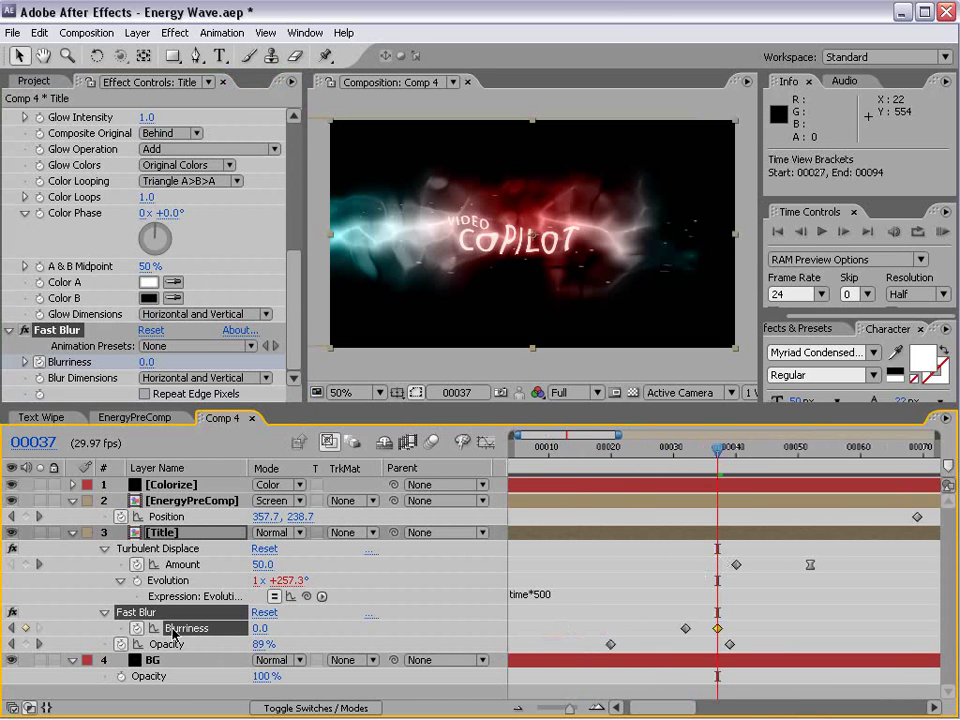
{"action": "mouse_move", "coordinate": [714, 468]}
{"action": "left_mouse_down"}
{"action": "mouse_move", "coordinate": [677, 476]}
{"action": "mouse_move", "coordinate": [724, 490]}
{"action": "mouse_move", "coordinate": [705, 495]}
{"action": "mouse_move", "coordinate": [734, 500]}
{"action": "mouse_move", "coordinate": [795, 561]}
{"action": "mouse_move", "coordinate": [754, 530]}
{"action": "left_mouse_up"}
{"action": "key", "text": "minus"}
{"action": "key", "text": "minus"}
{"action": "key", "text": "minus"}
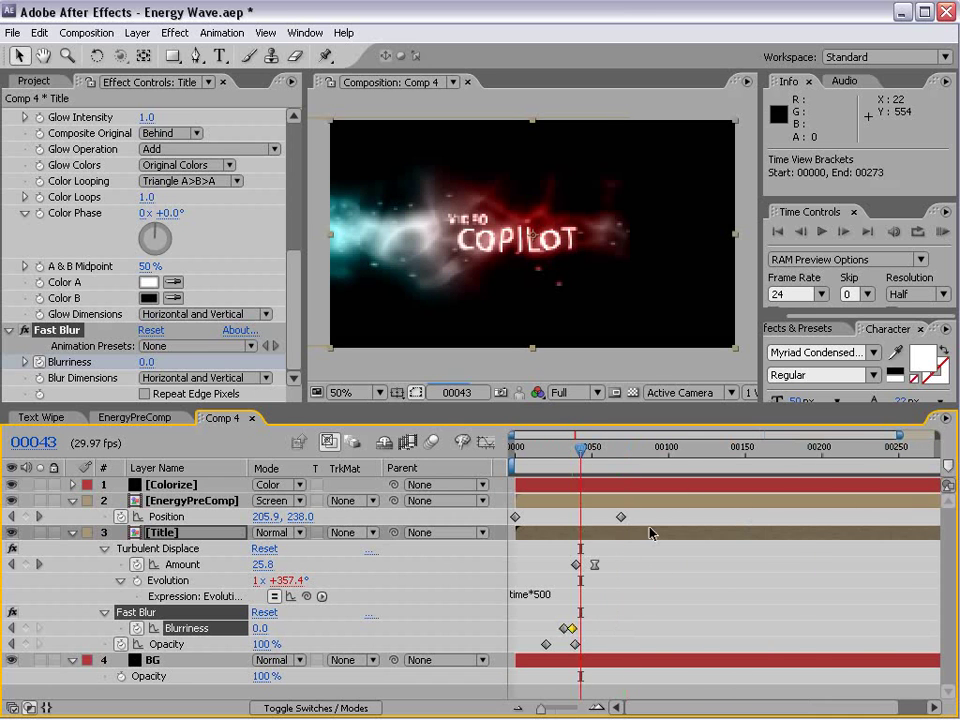
- With safe guides on, shift the COPILOT title 46 px right, then RAM preview the reveal
{"action": "left_click", "coordinate": [71, 502]}
{"action": "mouse_move", "coordinate": [606, 458]}
{"action": "left_mouse_down"}
{"action": "mouse_move", "coordinate": [632, 458]}
{"action": "mouse_move", "coordinate": [567, 487]}
{"action": "mouse_move", "coordinate": [592, 487]}
{"action": "mouse_move", "coordinate": [557, 450]}
{"action": "mouse_move", "coordinate": [570, 458]}
{"action": "mouse_move", "coordinate": [638, 450]}
{"action": "left_mouse_up"}
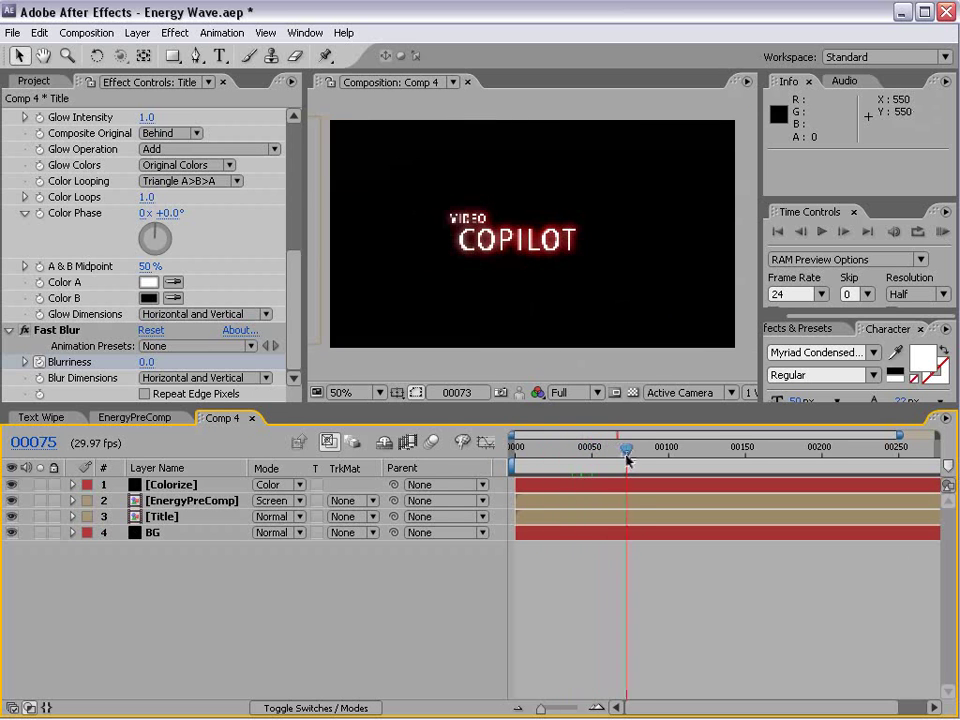
{"action": "mouse_move", "coordinate": [578, 476]}
{"action": "left_mouse_down"}
{"action": "mouse_move", "coordinate": [563, 473]}
{"action": "mouse_move", "coordinate": [574, 465]}
{"action": "left_mouse_up"}
{"action": "key", "text": "apostrophe"}
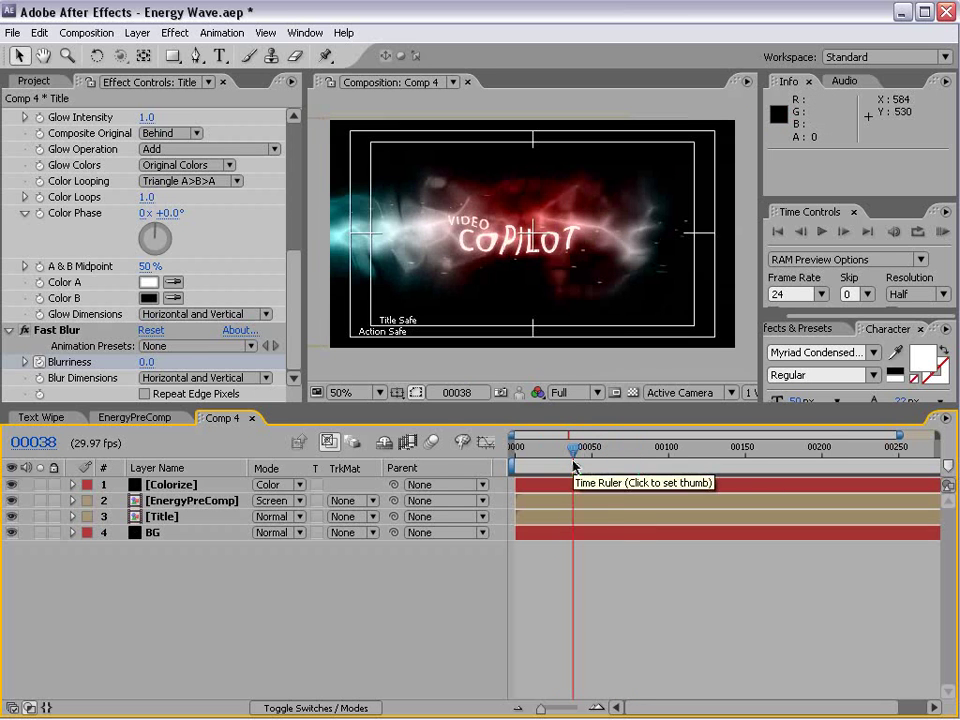
{"action": "left_click", "coordinate": [178, 516]}
{"action": "left_click_drag", "start_coordinate": [529, 245], "coordinate": [552, 245]}
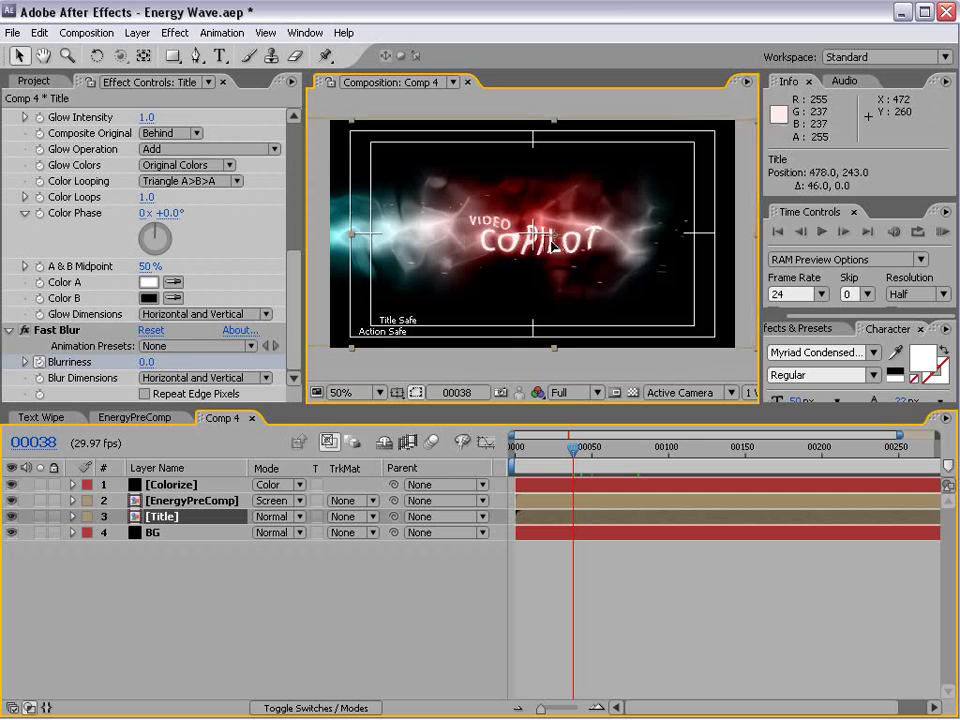
{"action": "left_click", "coordinate": [598, 441]}
{"action": "key", "text": "KP_0"}
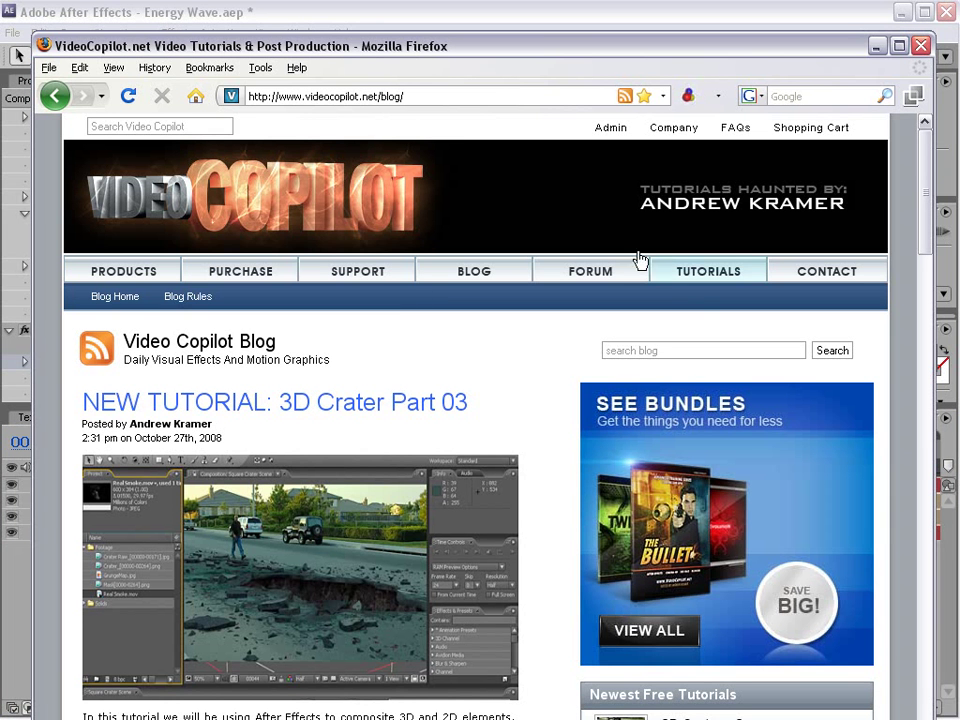
- Search the Video Copilot blog for 'energy' and browse the Dark Energy and Electric Energy results
{"action": "left_click", "coordinate": [650, 348]}
{"action": "type", "text": "energy"}
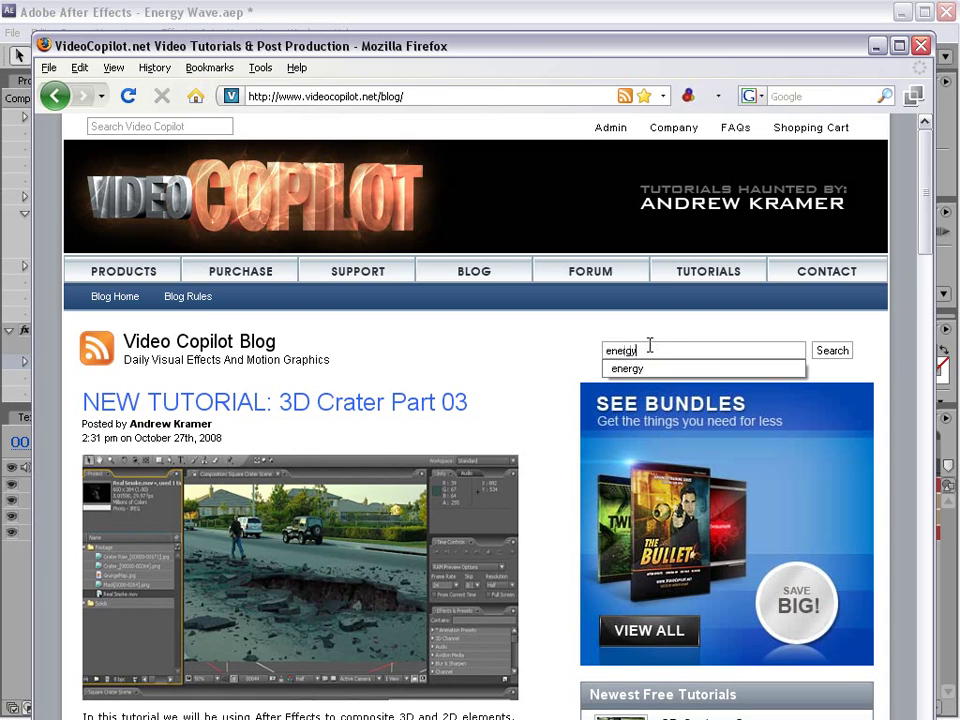
{"action": "key", "text": "Return"}
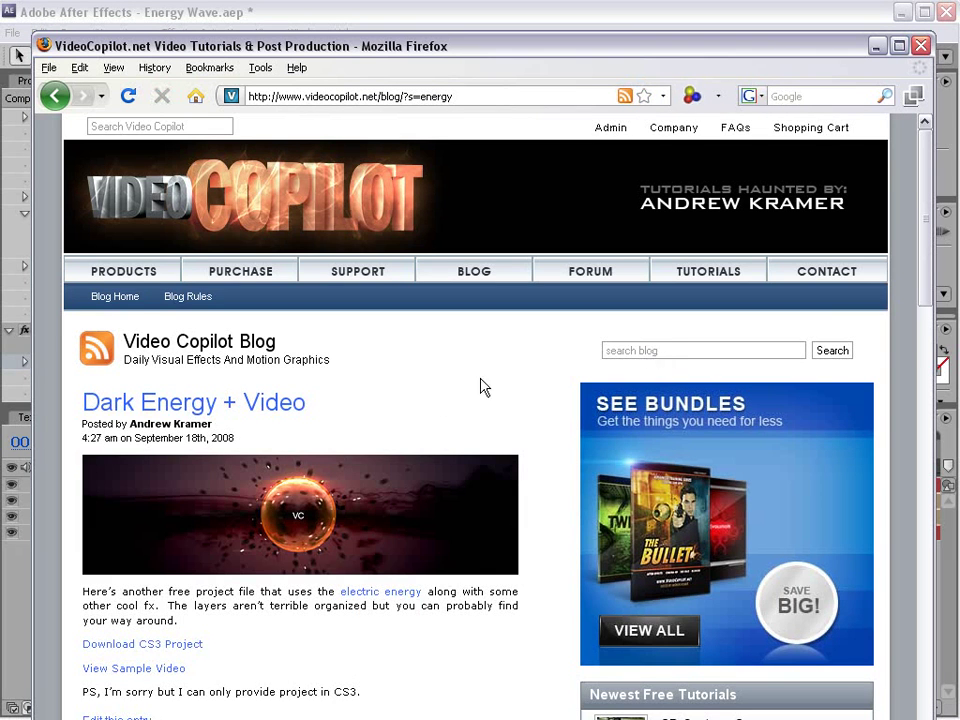
{"action": "scroll", "coordinate": [361, 402], "scroll_direction": "down", "scroll_amount": 5}
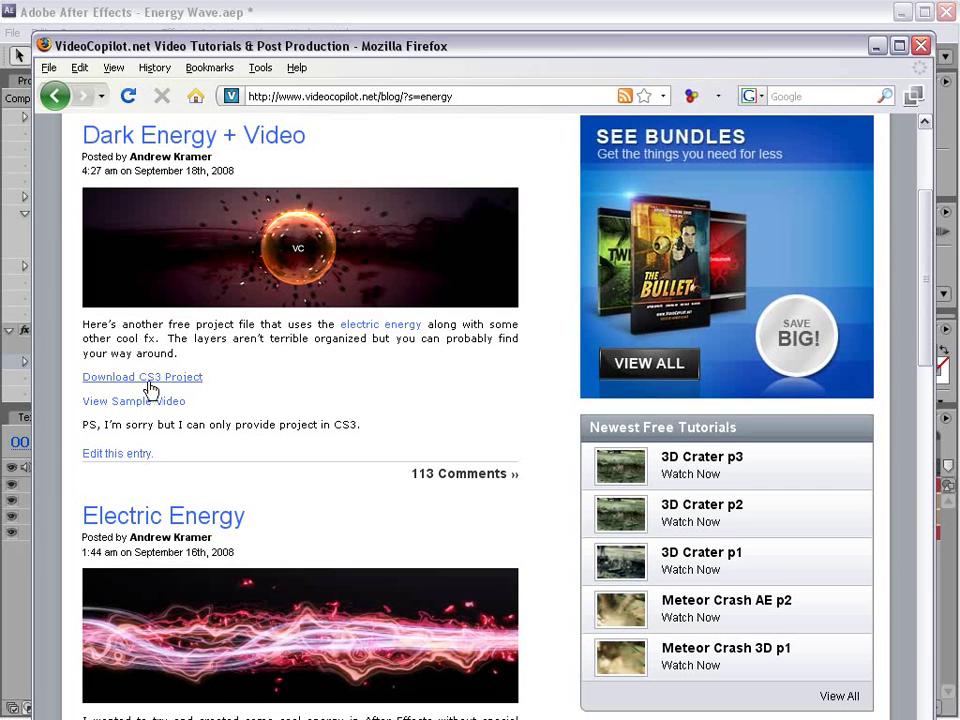
{"action": "scroll", "coordinate": [310, 402], "scroll_direction": "down", "scroll_amount": 3}
{"action": "scroll", "coordinate": [328, 401], "scroll_direction": "up", "scroll_amount": 1}
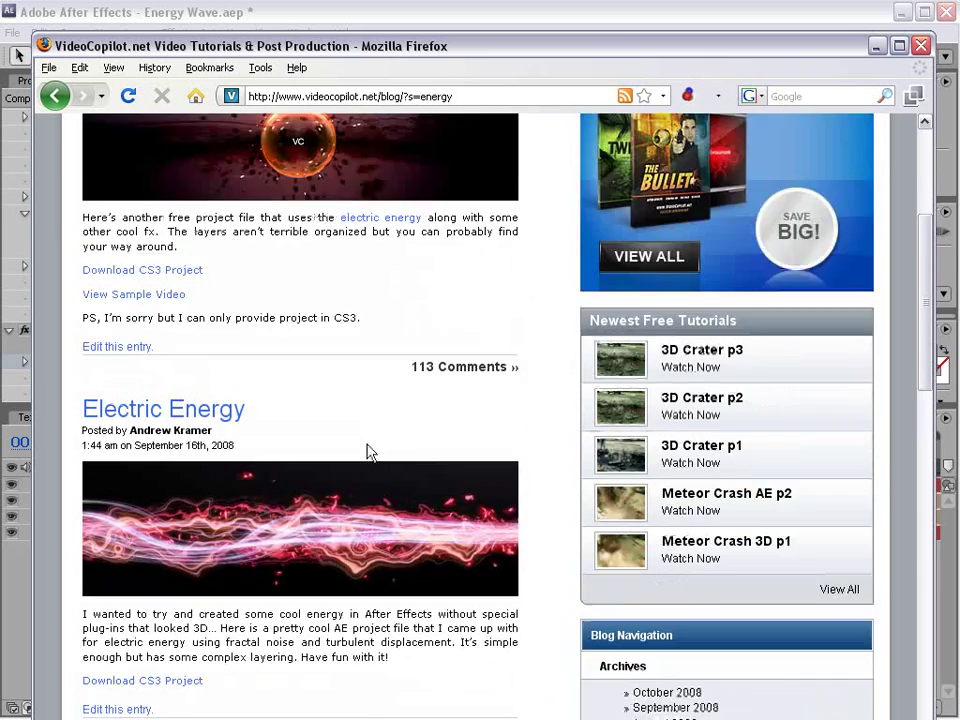
{"action": "scroll", "coordinate": [368, 452], "scroll_direction": "up", "scroll_amount": 3}
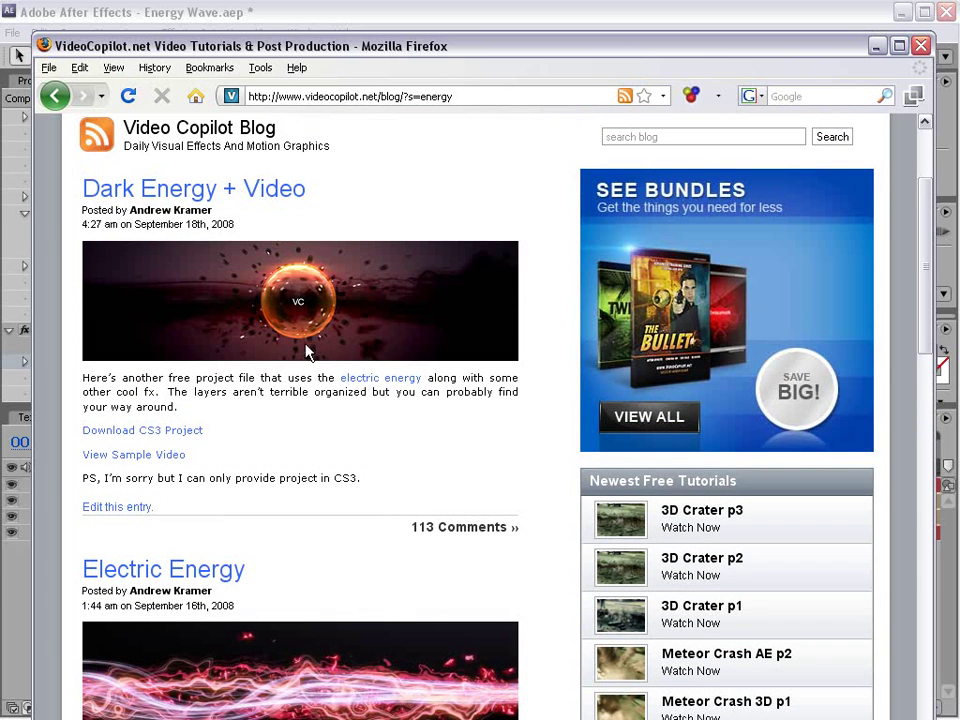
- Return to After Effects and move the time indicator back to frame 35
{"action": "left_click", "coordinate": [321, 19]}
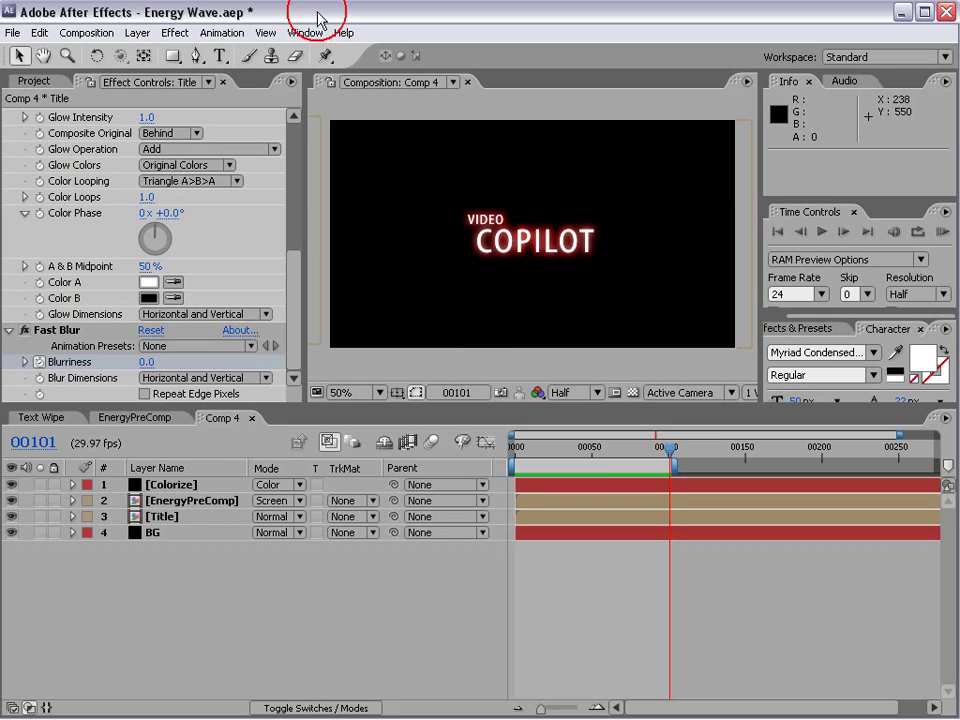
{"action": "left_click", "coordinate": [608, 450]}
{"action": "left_click_drag", "start_coordinate": [608, 452], "coordinate": [569, 455]}
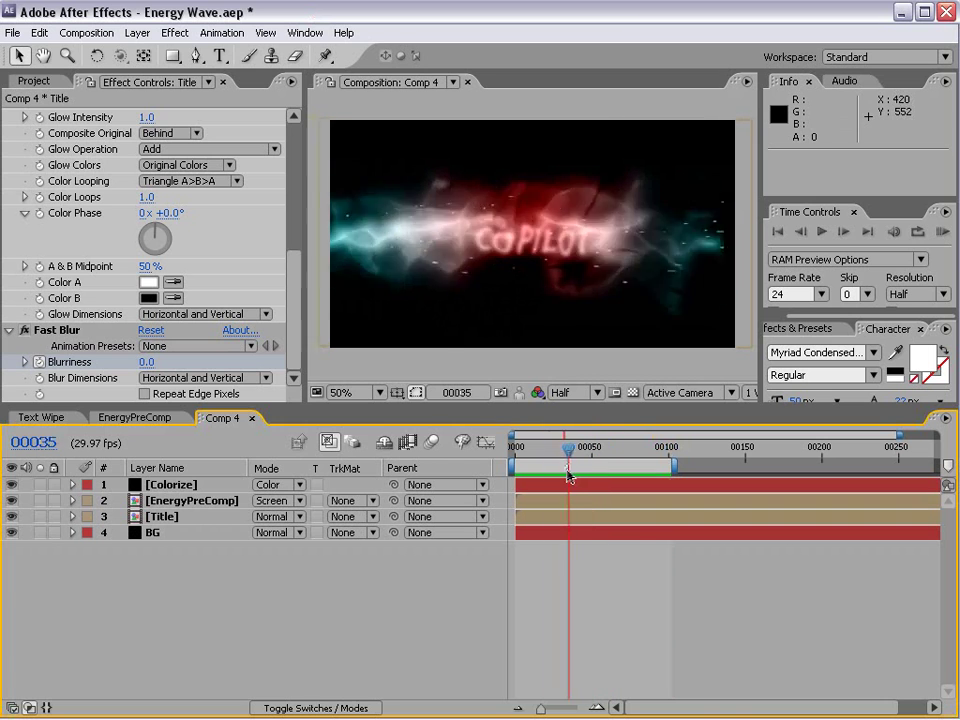
- Create a full-frame orange solid layer named Orange Solid 1
{"action": "left_click", "coordinate": [137, 33]}
{"action": "mouse_move", "coordinate": [146, 52]}
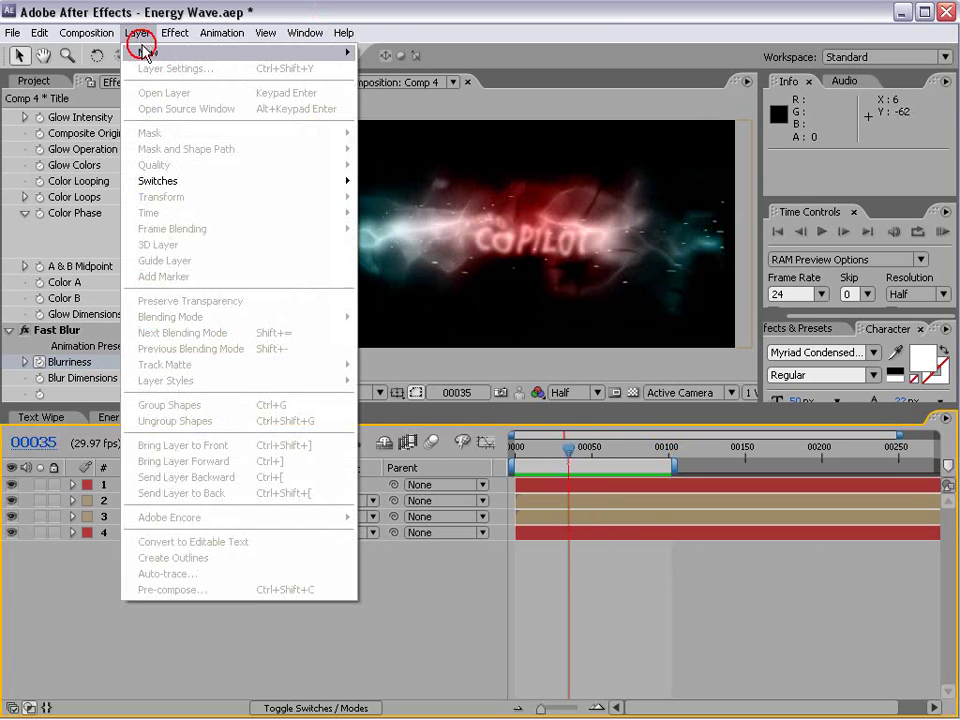
{"action": "left_click", "coordinate": [388, 69]}
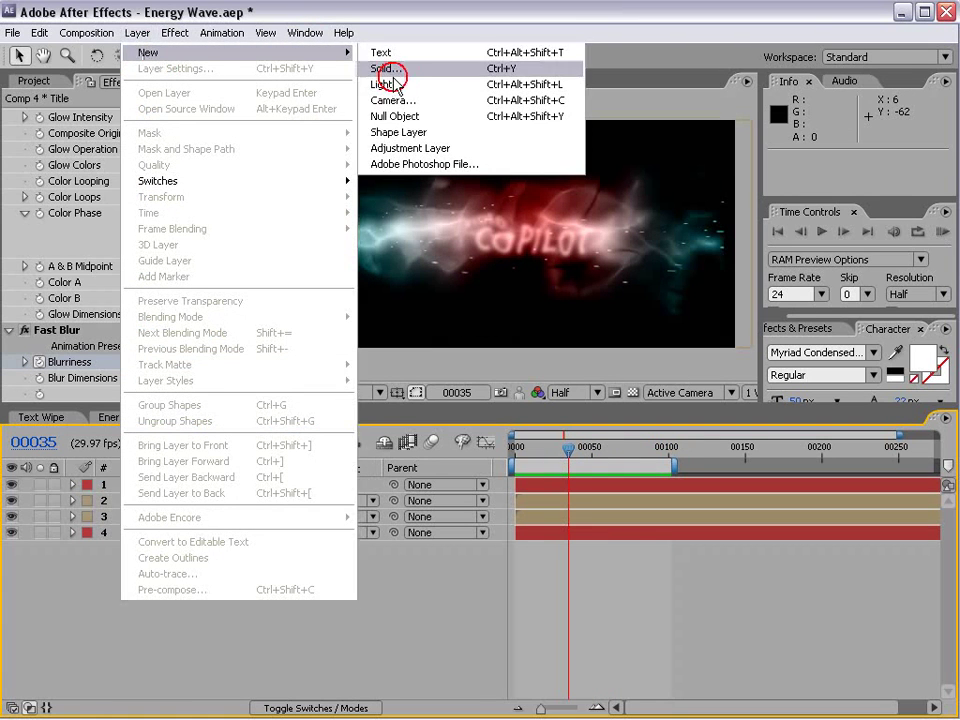
{"action": "left_click", "coordinate": [397, 555]}
{"action": "left_click", "coordinate": [454, 441]}
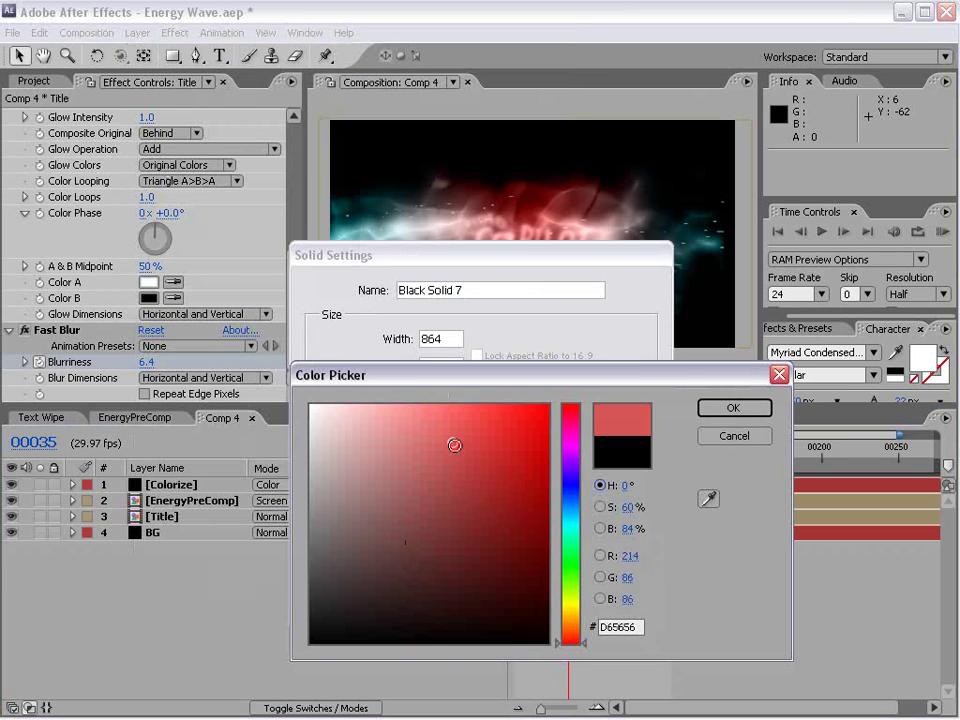
{"action": "left_click_drag", "start_coordinate": [454, 441], "coordinate": [432, 422]}
{"action": "left_click_drag", "start_coordinate": [576, 645], "coordinate": [574, 632]}
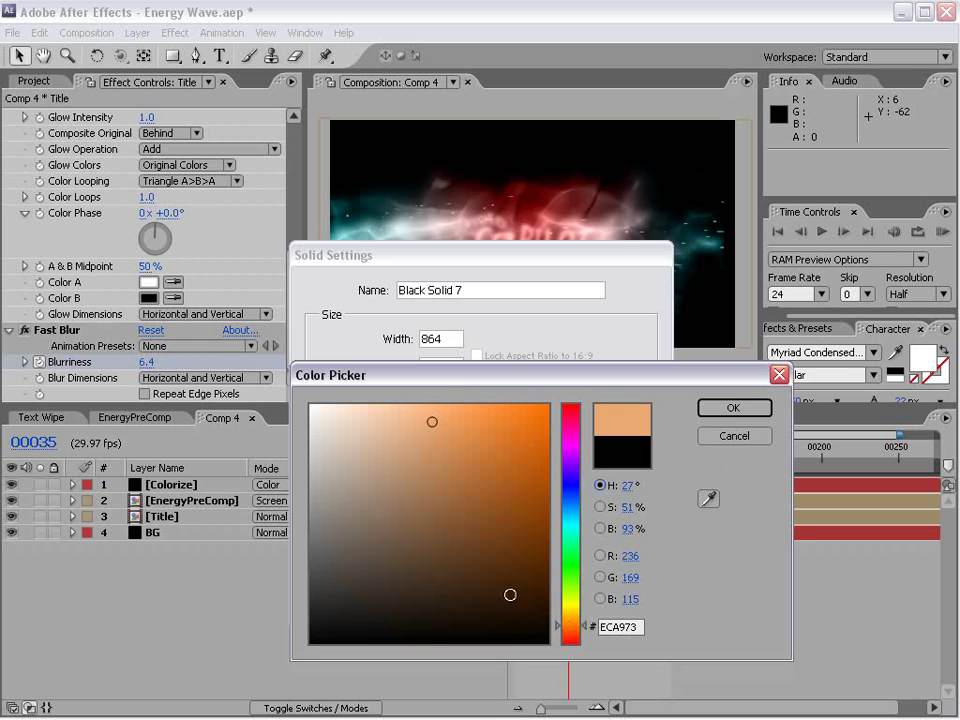
{"action": "left_click", "coordinate": [501, 418]}
{"action": "left_click", "coordinate": [745, 412]}
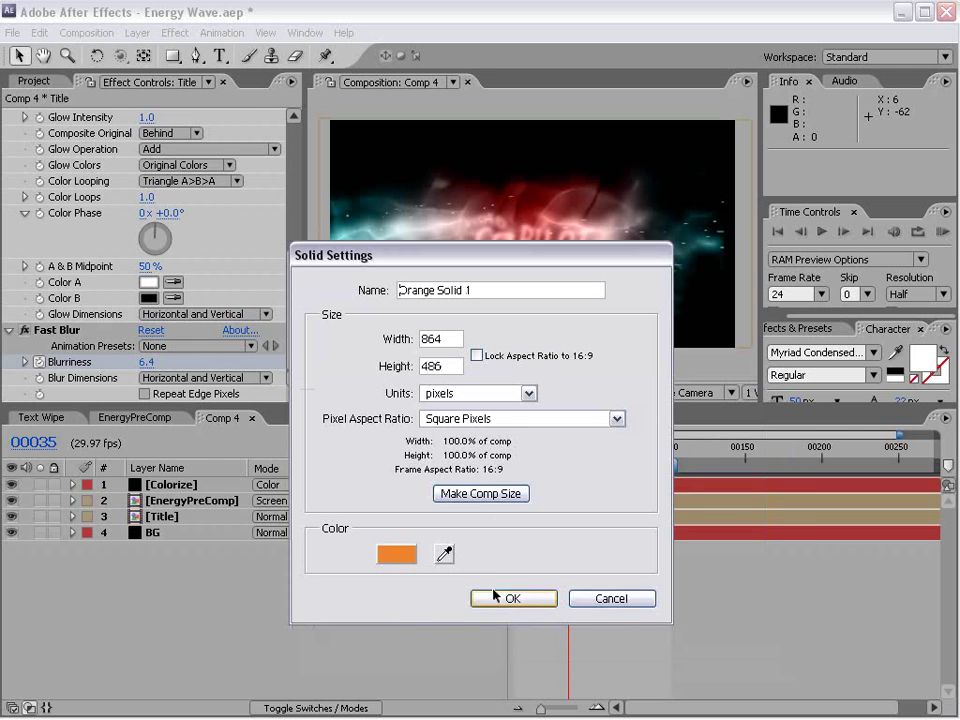
{"action": "left_click", "coordinate": [497, 597]}
- Draw a circular ellipse mask on Orange Solid 1 over the title
{"action": "left_click_drag", "start_coordinate": [172, 56], "coordinate": [240, 96]}
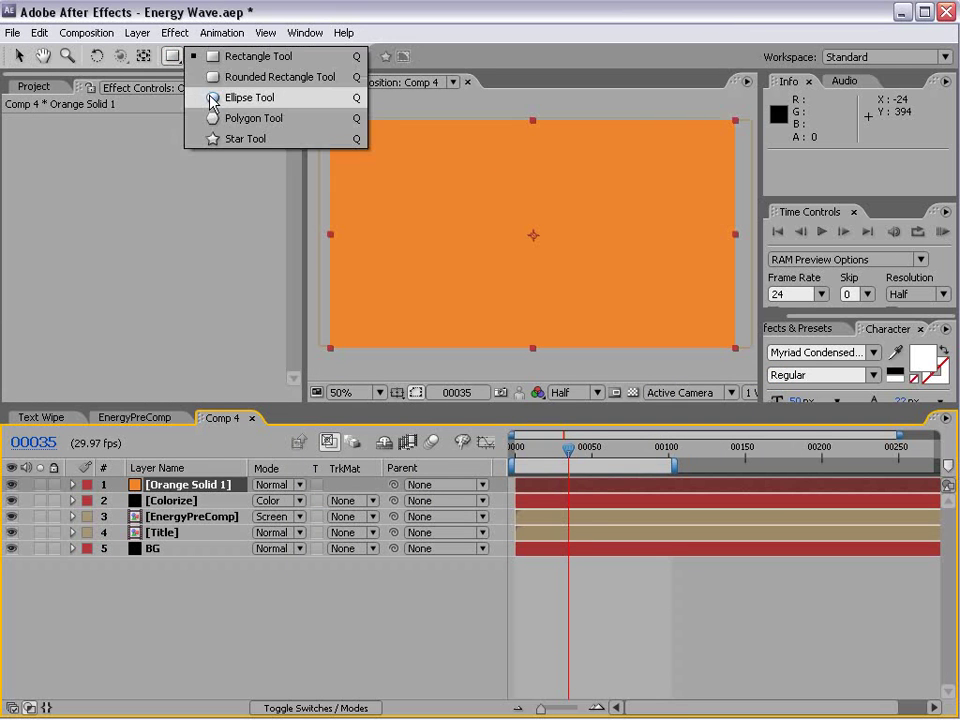
{"action": "left_click_drag", "start_coordinate": [533, 235], "coordinate": [586, 289]}
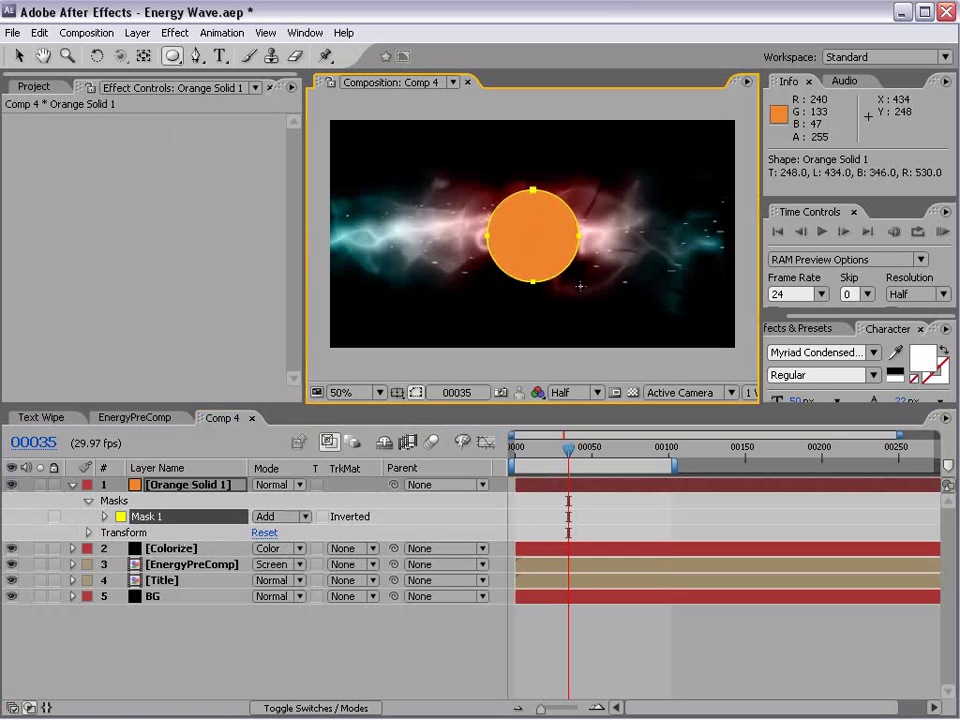
{"action": "left_click", "coordinate": [185, 486]}
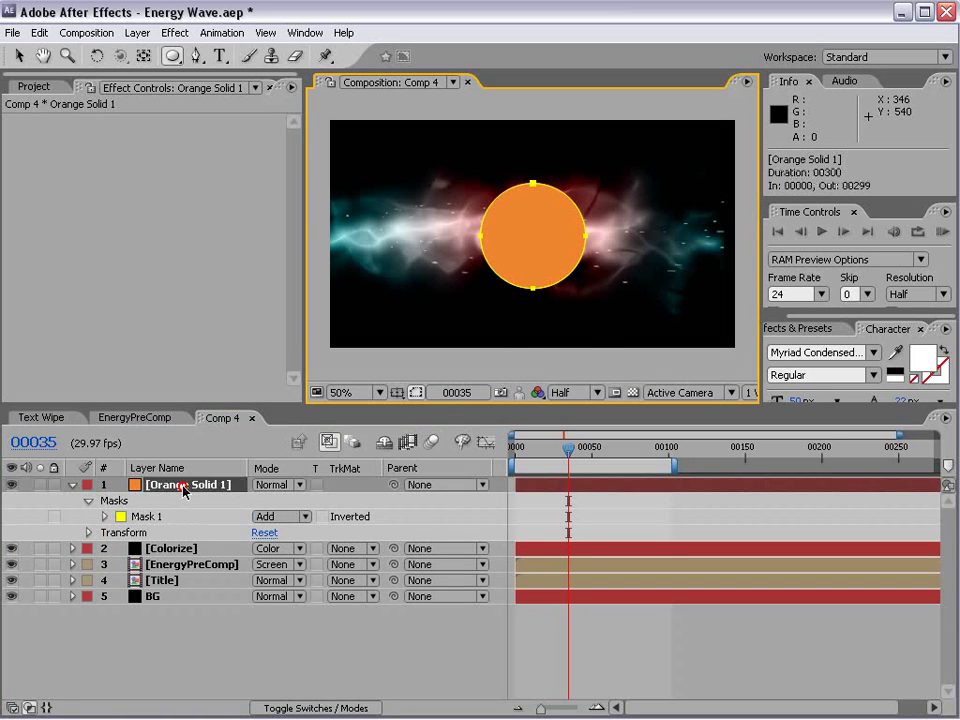
{"action": "left_click", "coordinate": [104, 516]}
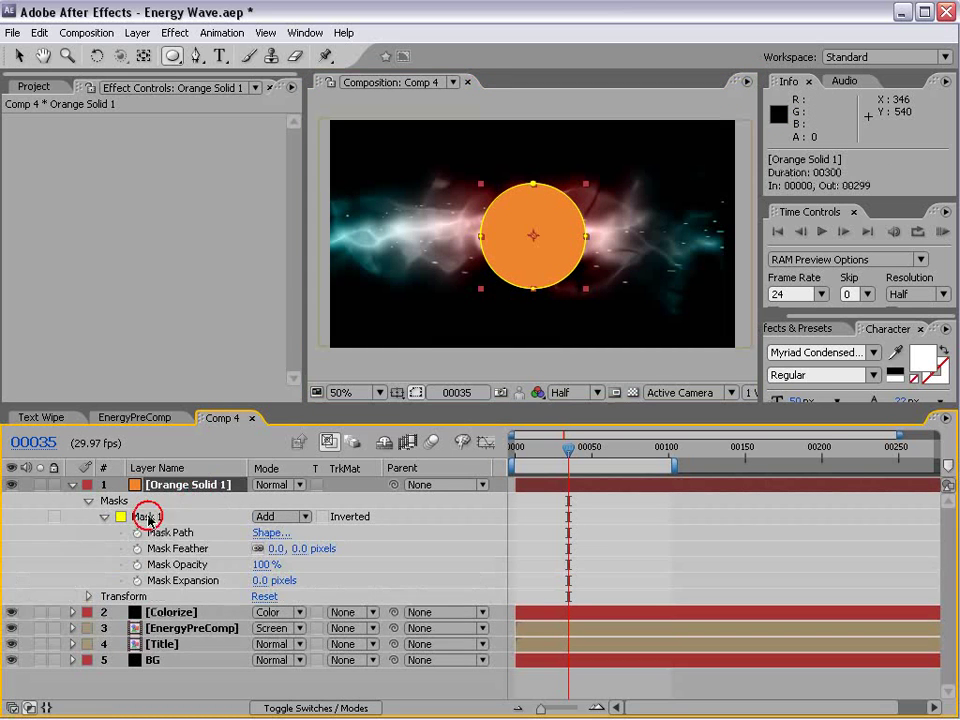
{"action": "left_click", "coordinate": [146, 516]}
- Duplicate the mask, set Mask 2 to Subtract, and feather it 66 pixels
{"action": "left_click", "coordinate": [39, 32]}
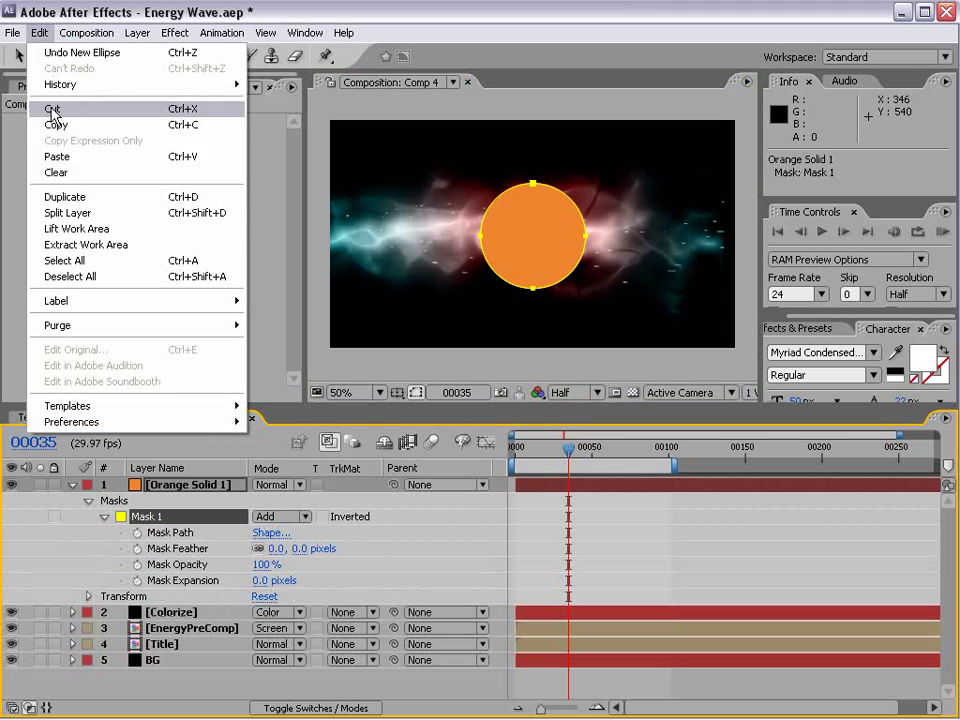
{"action": "left_click", "coordinate": [64, 197]}
{"action": "left_click", "coordinate": [281, 597]}
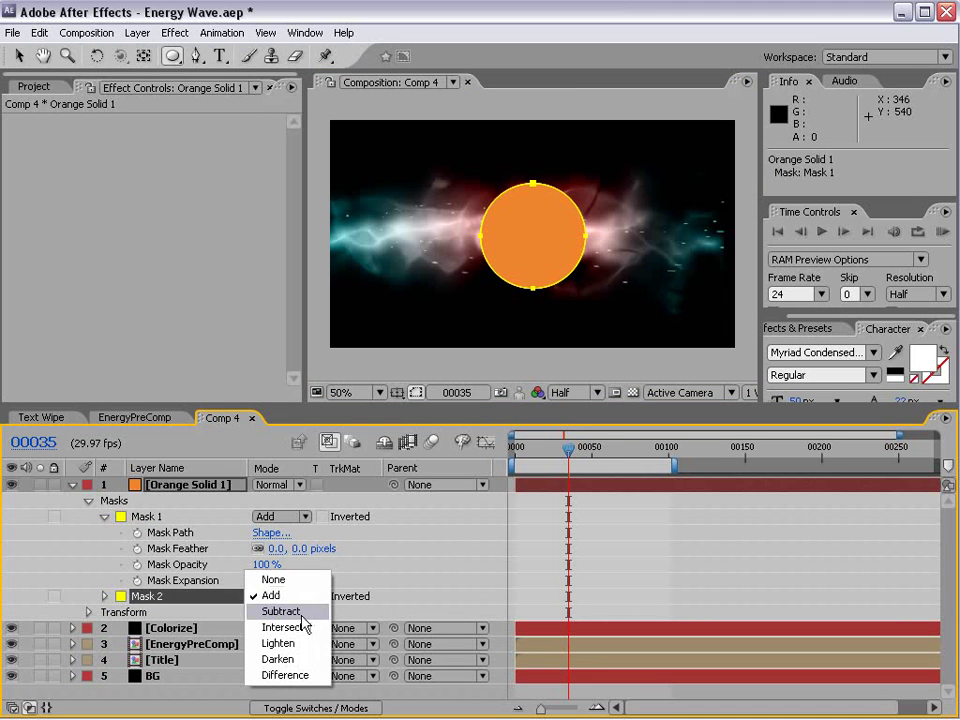
{"action": "left_click", "coordinate": [297, 612]}
{"action": "key", "text": "m"}
{"action": "key", "text": "m"}
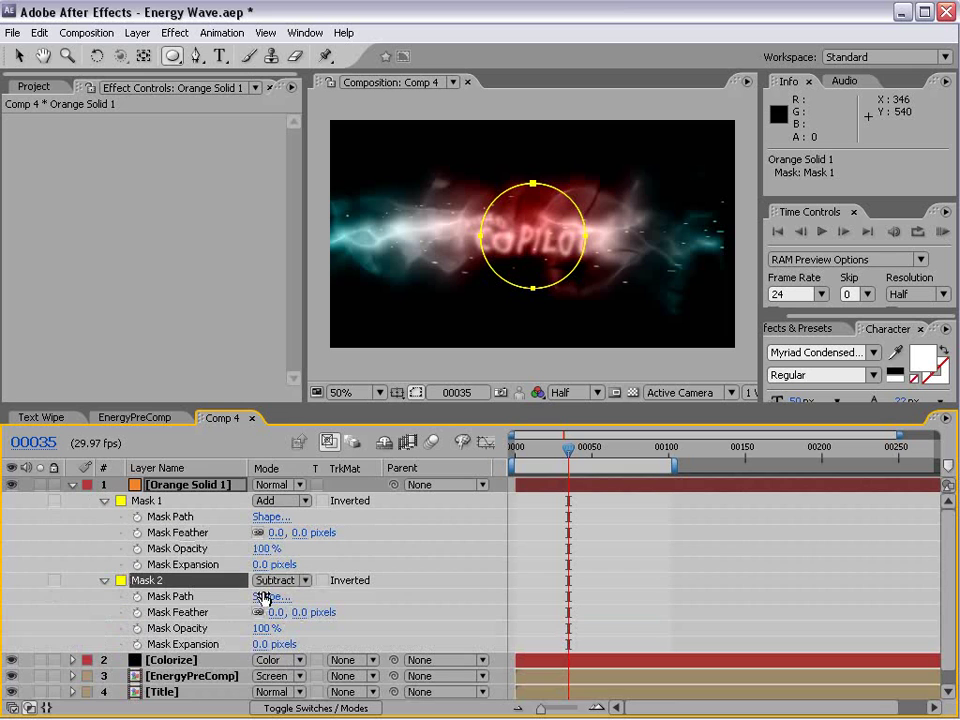
{"action": "scroll", "coordinate": [207, 615], "scroll_direction": "down", "scroll_amount": 1}
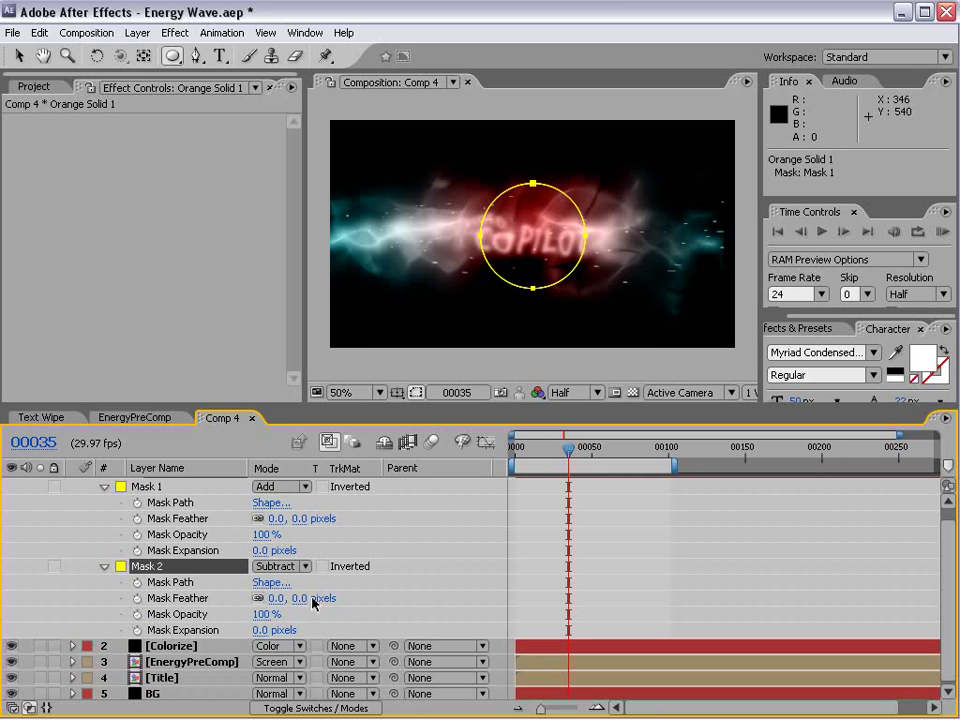
{"action": "left_click_drag", "start_coordinate": [296, 598], "coordinate": [597, 541]}
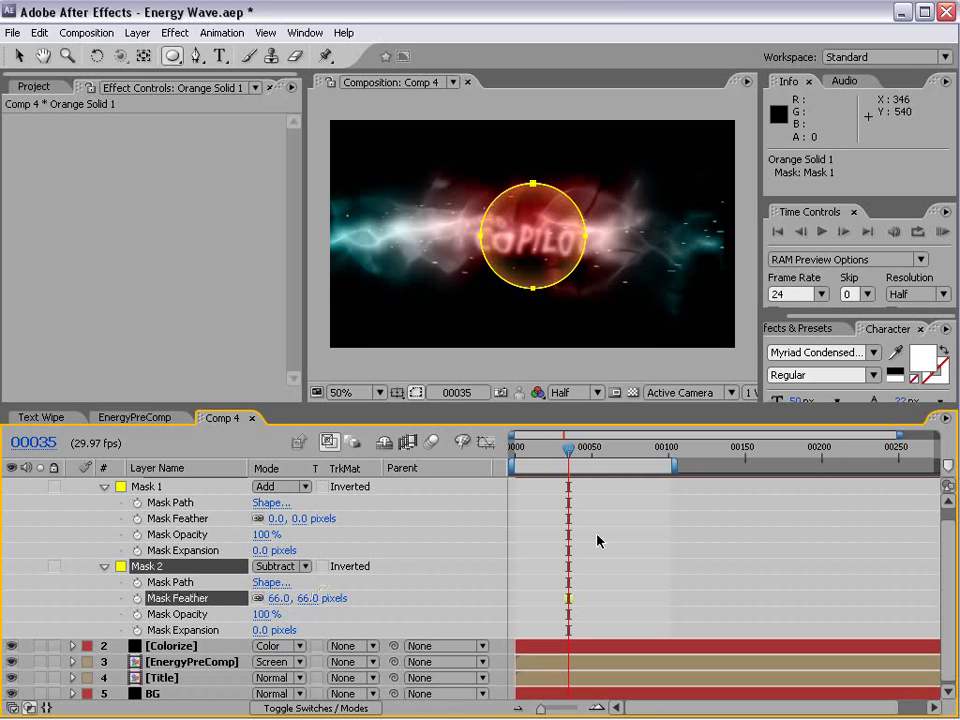
{"action": "left_click", "coordinate": [416, 393]}
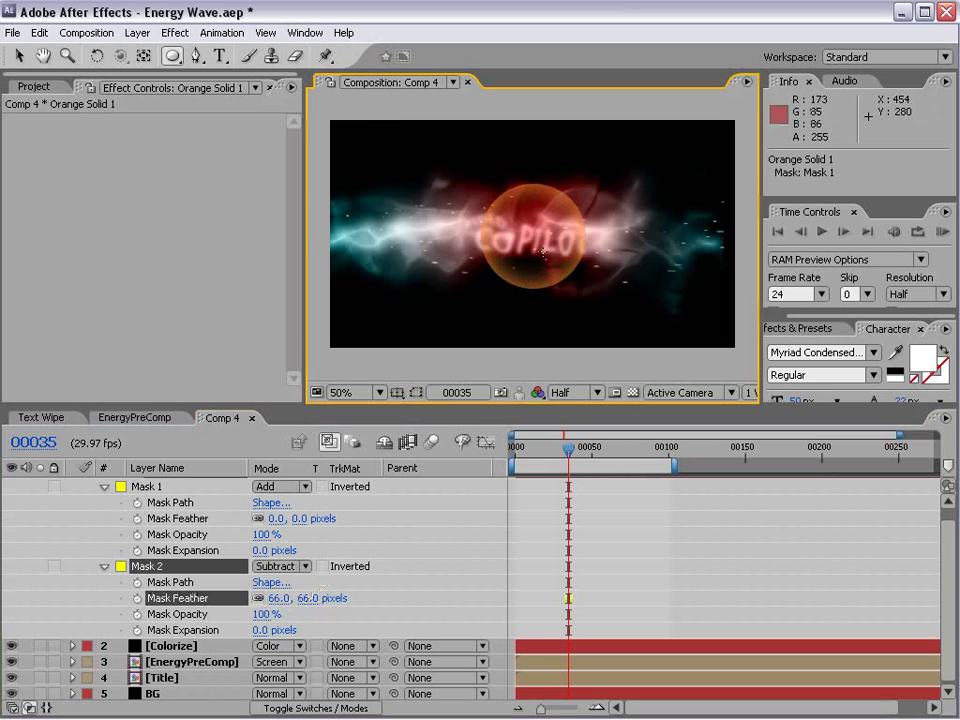
{"action": "key", "text": "period"}
{"action": "key", "text": "period"}
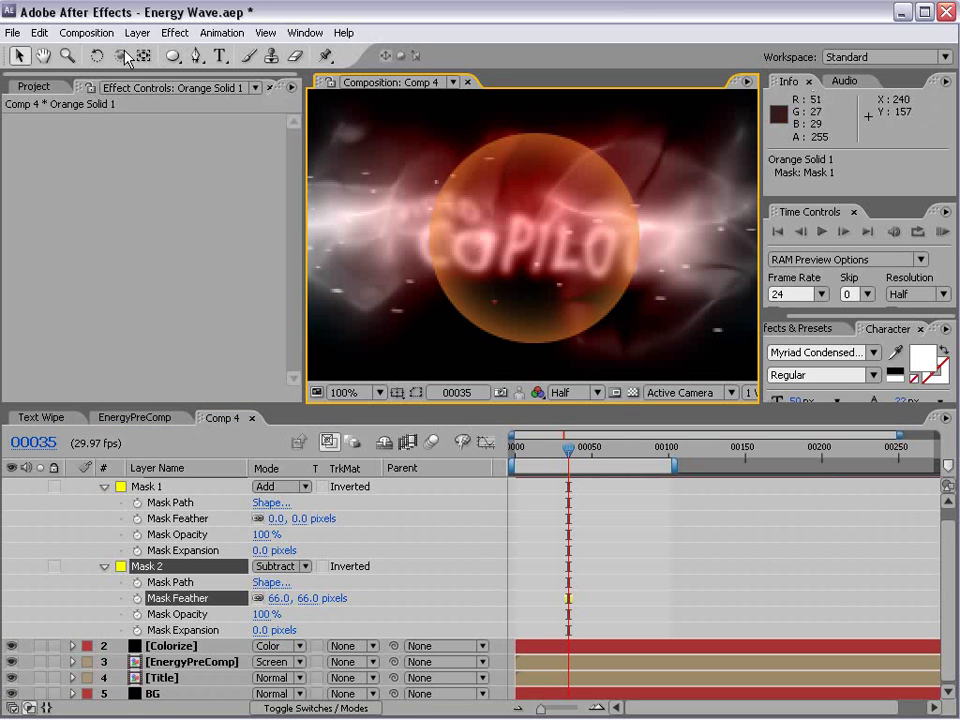
- Add an adjustment layer with a Bulge over the orb, radius about 113×117, height 1.6
{"action": "left_click", "coordinate": [138, 33]}
{"action": "mouse_move", "coordinate": [148, 52]}
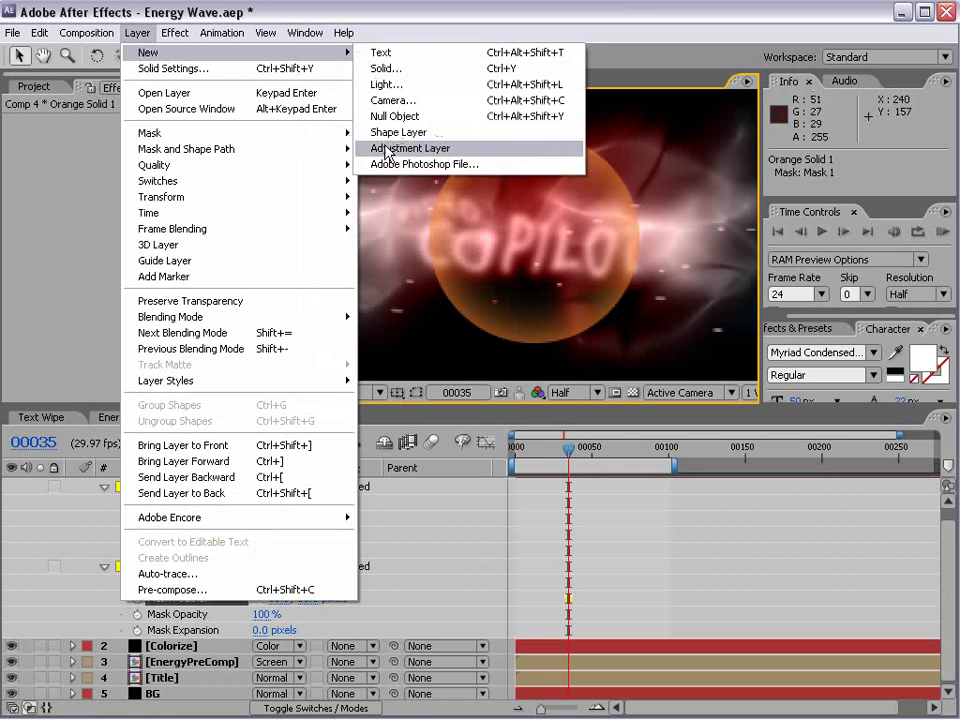
{"action": "left_click", "coordinate": [388, 146]}
{"action": "left_click", "coordinate": [176, 32]}
{"action": "mouse_move", "coordinate": [190, 236]}
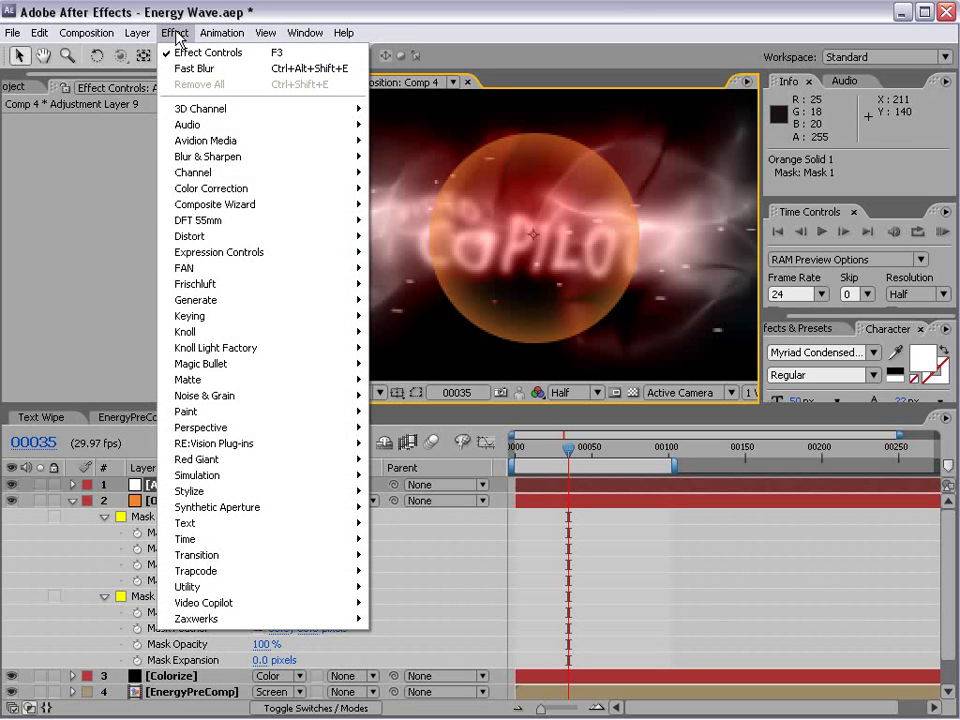
{"action": "left_click", "coordinate": [213, 236]}
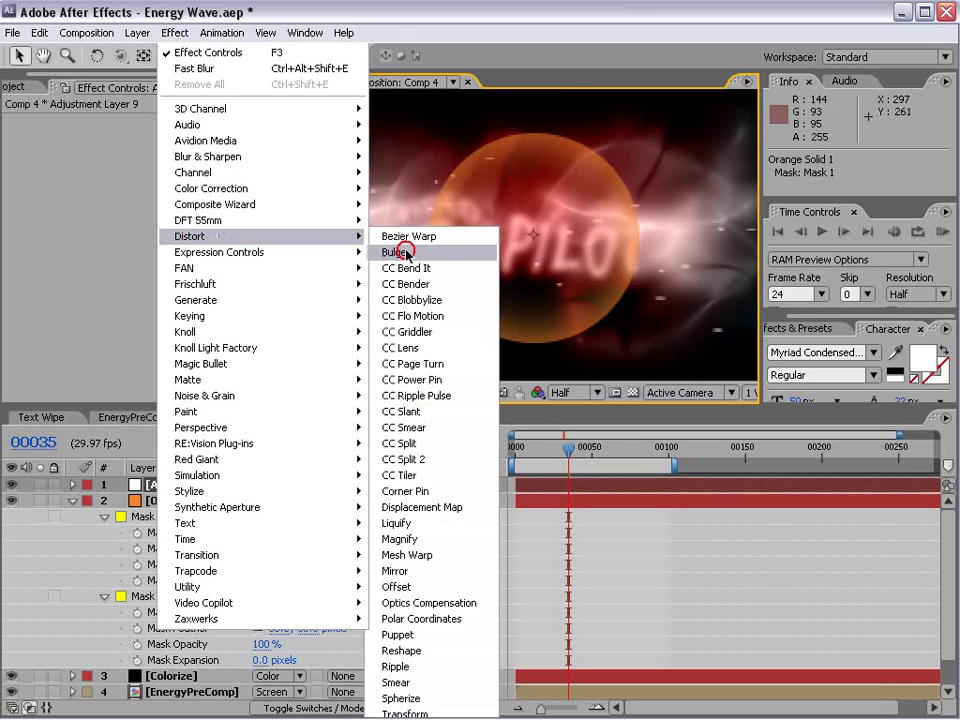
{"action": "left_click", "coordinate": [395, 252]}
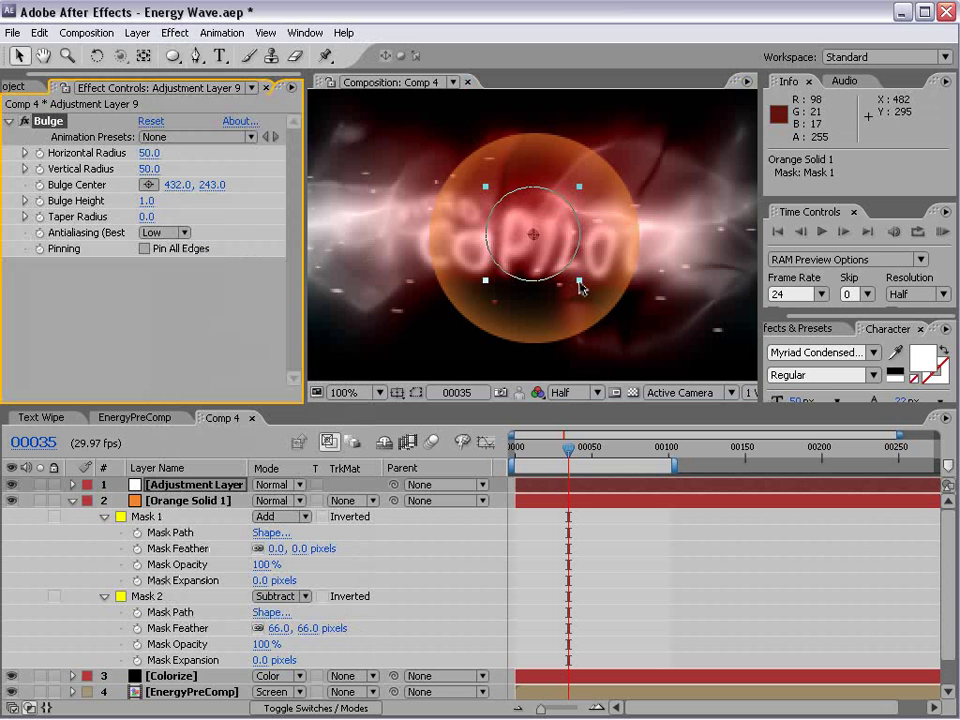
{"action": "left_click_drag", "start_coordinate": [580, 287], "coordinate": [640, 343]}
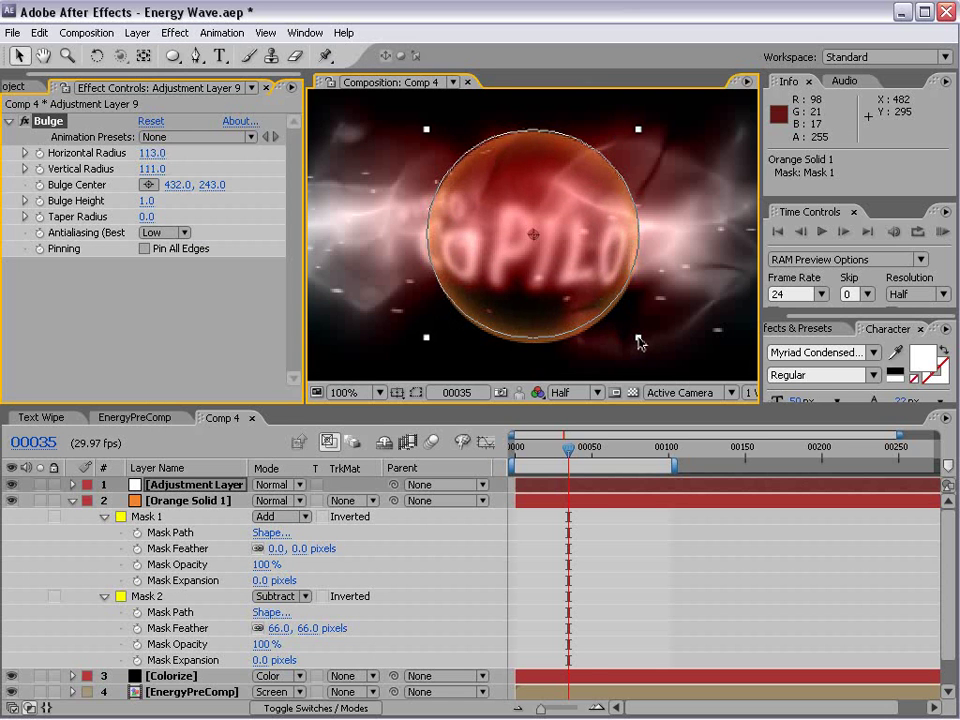
{"action": "mouse_move", "coordinate": [568, 450]}
{"action": "left_mouse_down"}
{"action": "mouse_move", "coordinate": [596, 450]}
{"action": "mouse_move", "coordinate": [538, 460]}
{"action": "mouse_move", "coordinate": [559, 463]}
{"action": "left_mouse_up"}
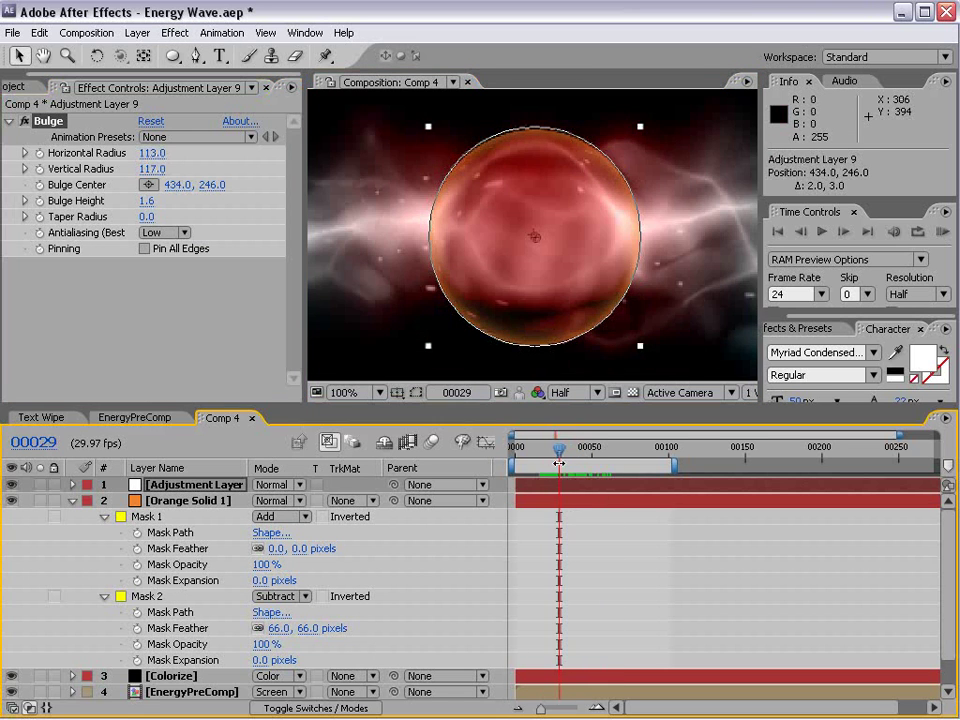
- Reselect the adjustment layer and bring up the Distort effects list
{"action": "left_click", "coordinate": [668, 547]}
{"action": "scroll", "coordinate": [551, 231], "scroll_direction": "up", "scroll_amount": 2}
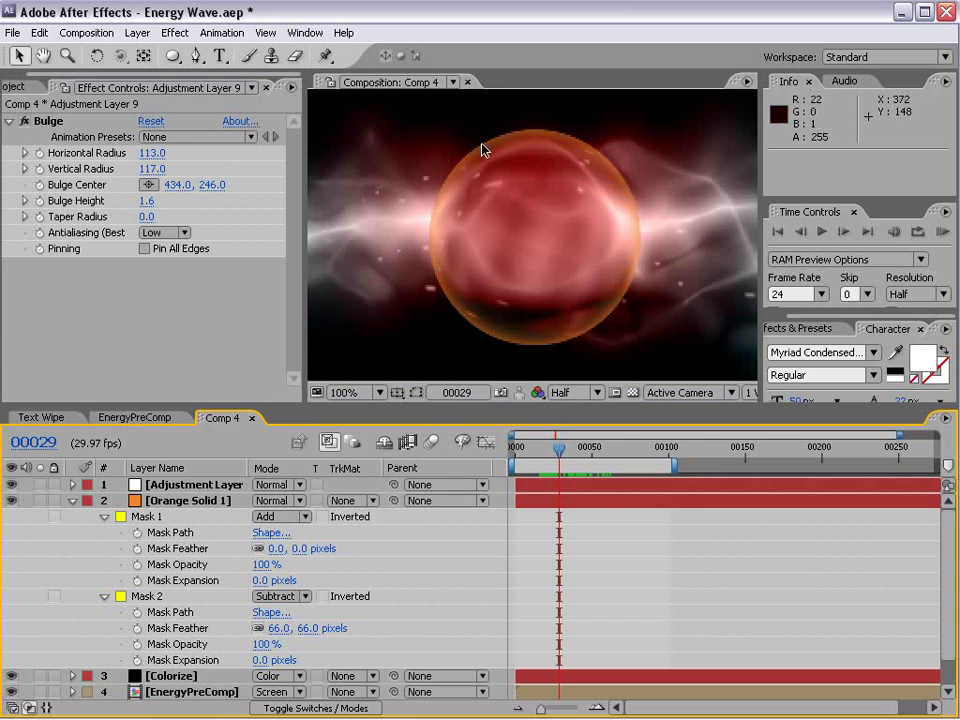
{"action": "left_click", "coordinate": [190, 484]}
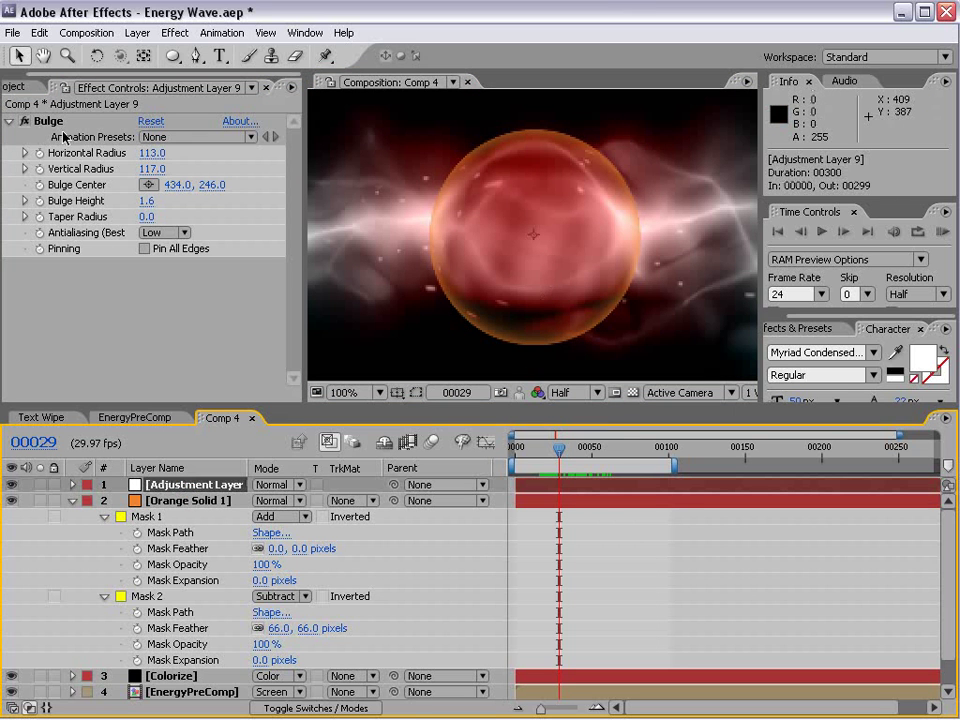
{"action": "left_click", "coordinate": [174, 33]}
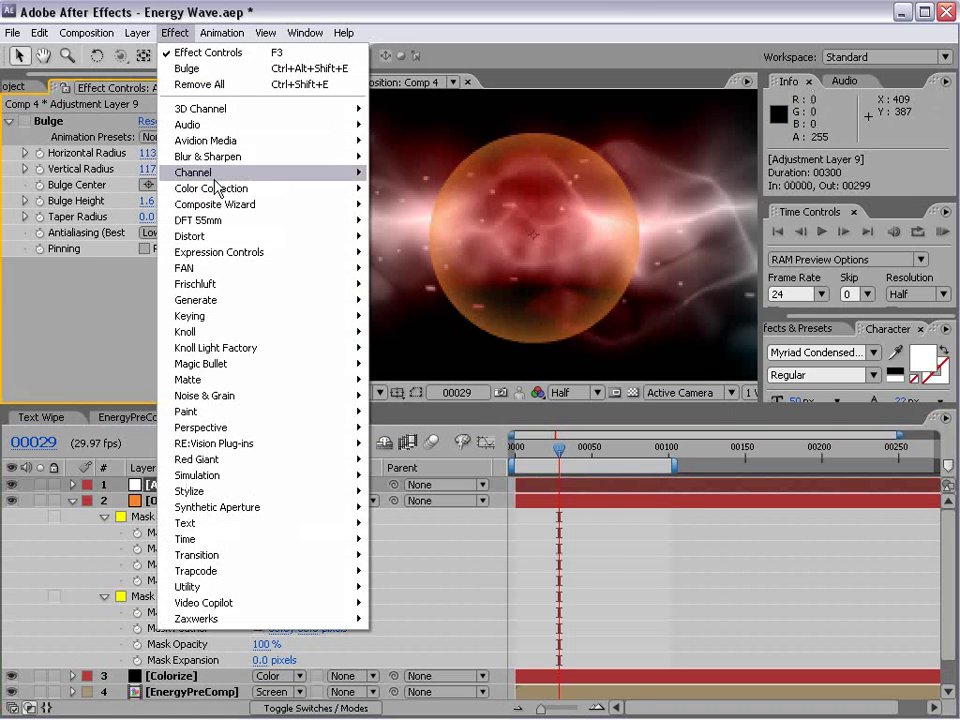
{"action": "mouse_move", "coordinate": [190, 236]}
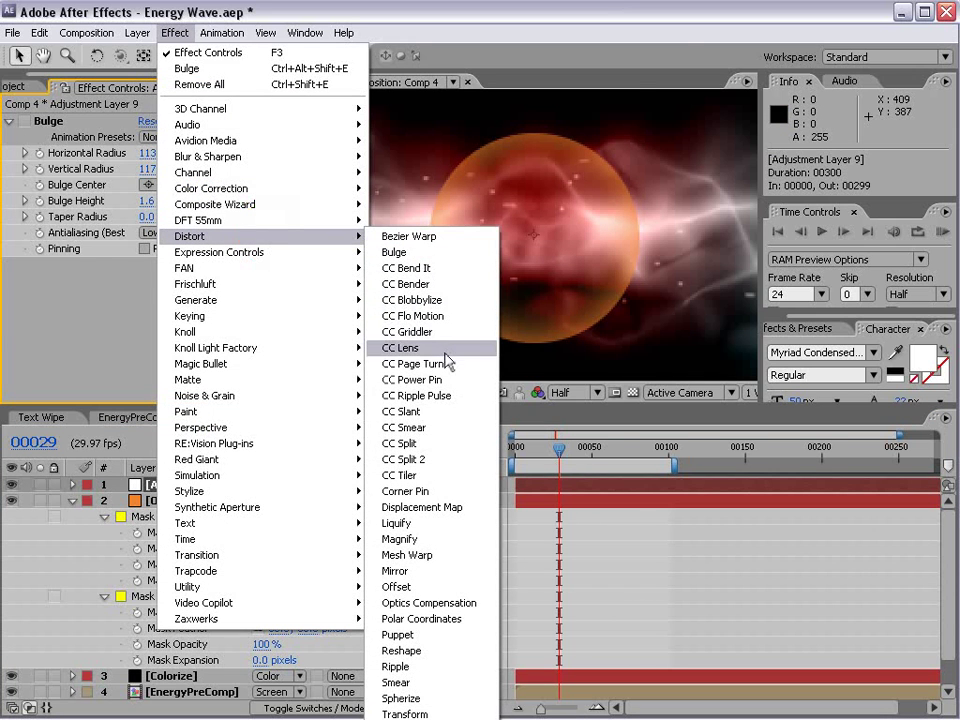
- Apply CC Lens at size 29 and convergence 100, wrapping the orb into a red sphere
{"action": "left_click", "coordinate": [445, 350]}
{"action": "key", "text": "comma"}
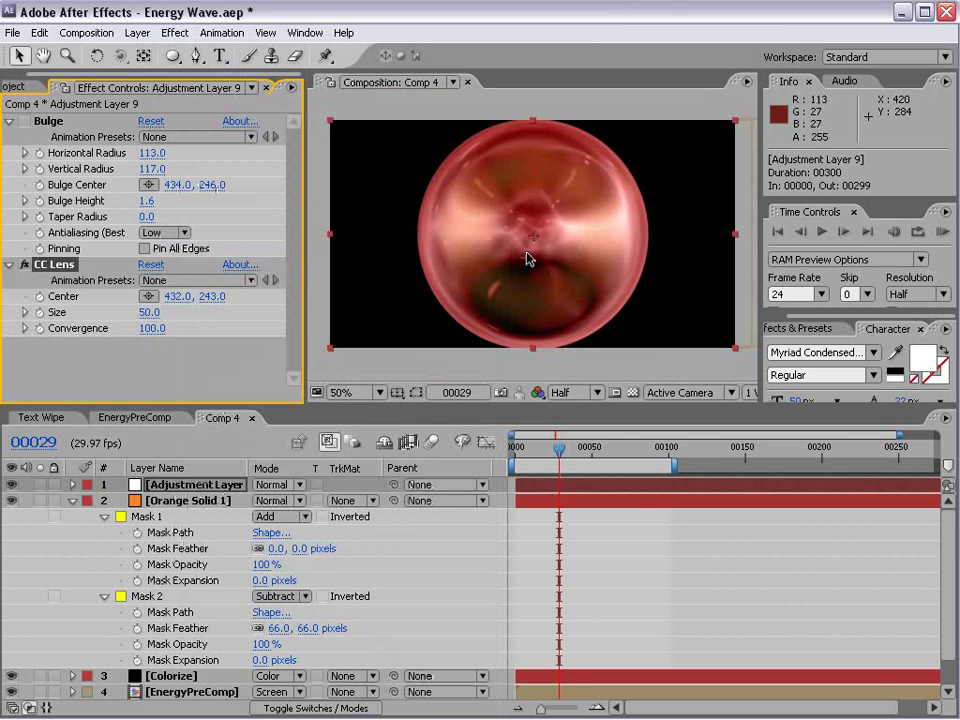
{"action": "left_click_drag", "start_coordinate": [150, 312], "coordinate": [140, 319]}
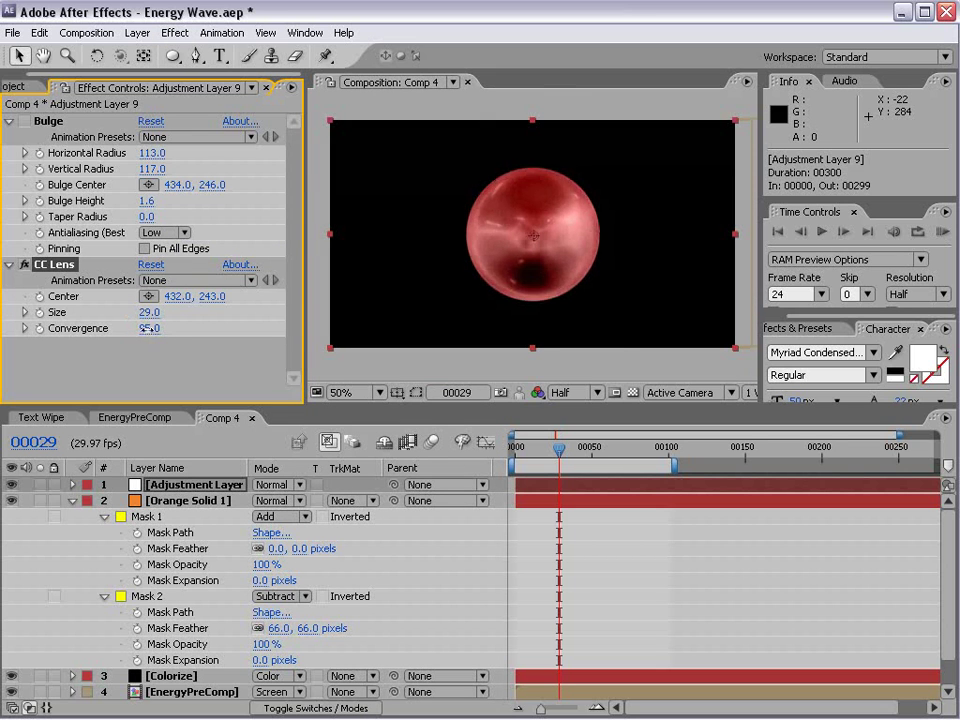
{"action": "left_click_drag", "start_coordinate": [152, 328], "coordinate": [146, 329]}
{"action": "mouse_move", "coordinate": [559, 446]}
{"action": "left_mouse_down"}
{"action": "mouse_move", "coordinate": [587, 445]}
{"action": "mouse_move", "coordinate": [547, 445]}
{"action": "left_mouse_up"}
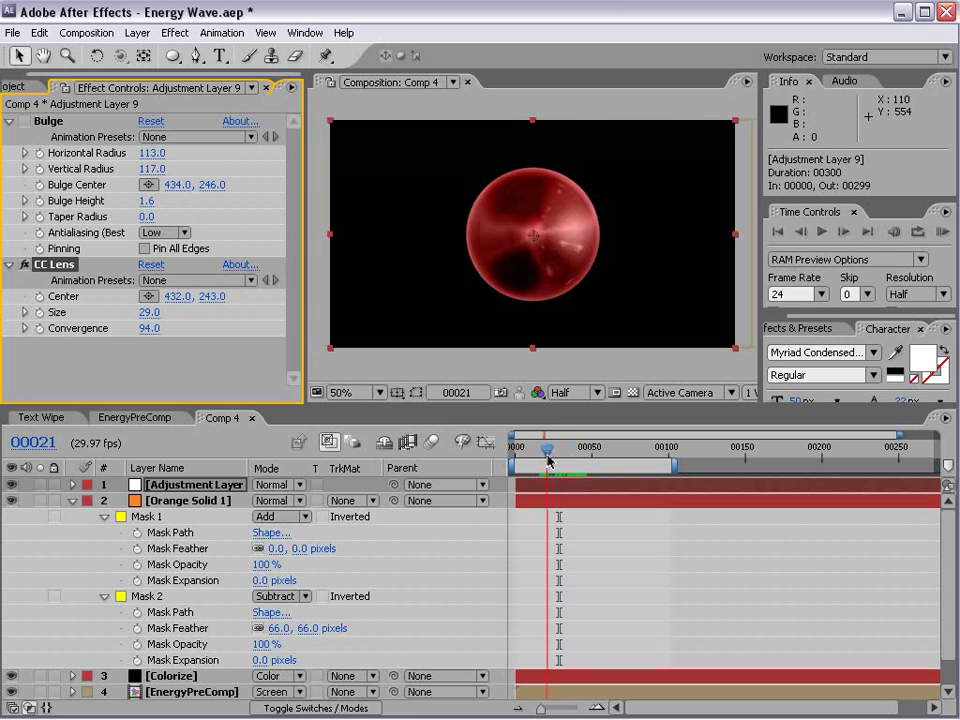
{"action": "scroll", "coordinate": [505, 235], "scroll_direction": "up", "scroll_amount": 1}
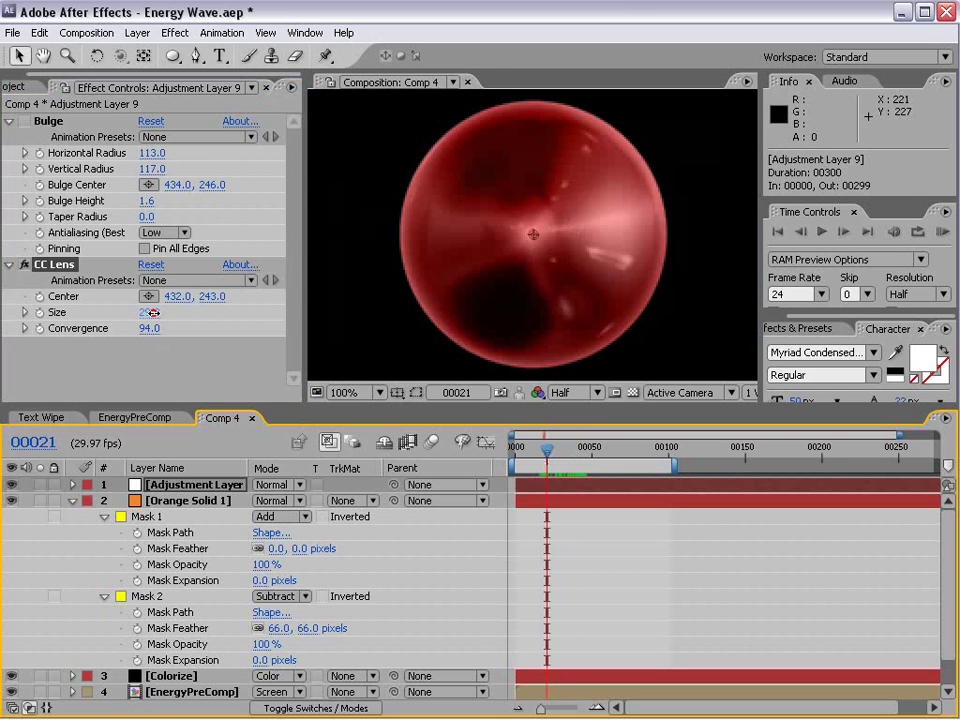
{"action": "mouse_move", "coordinate": [149, 312]}
{"action": "left_mouse_down"}
{"action": "mouse_move", "coordinate": [140, 317]}
{"action": "mouse_move", "coordinate": [222, 318]}
{"action": "left_mouse_up"}
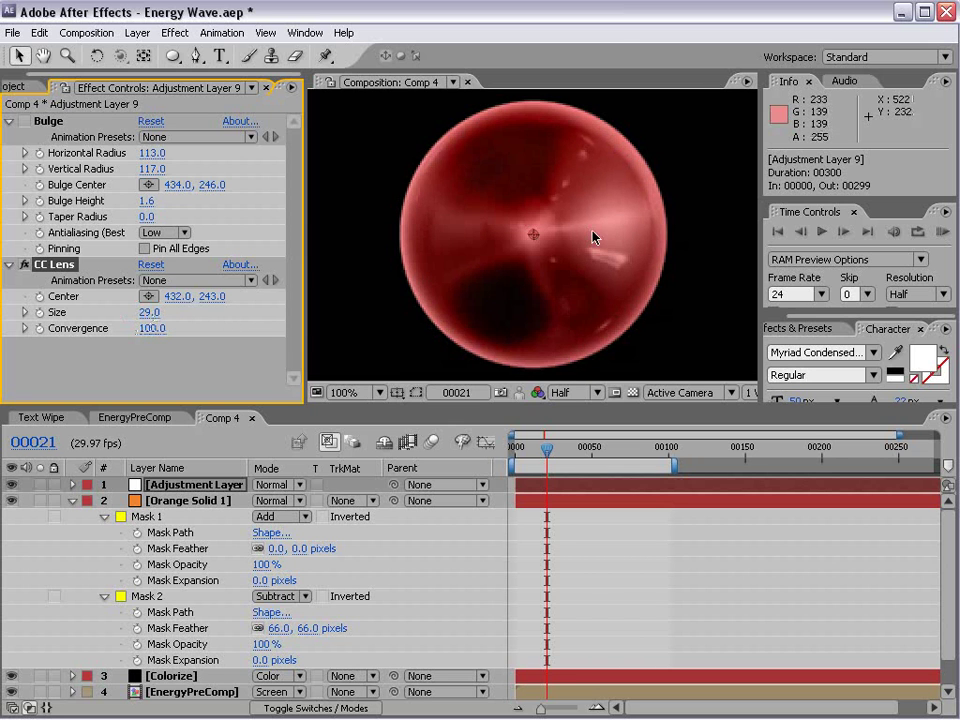
{"action": "scroll", "coordinate": [622, 228], "scroll_direction": "down", "scroll_amount": 1}
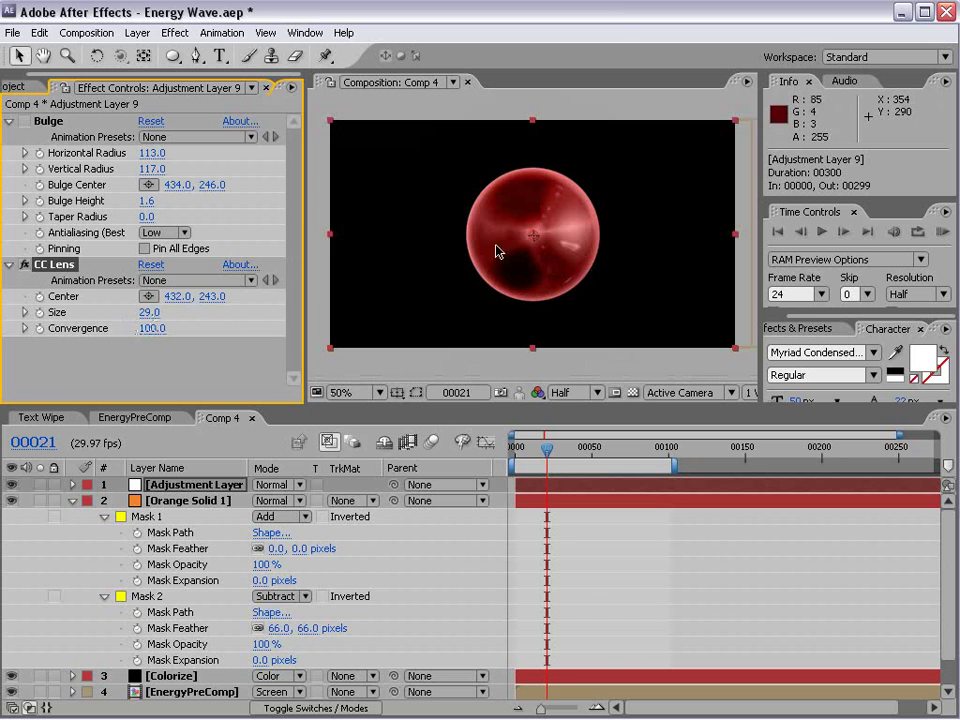
{"action": "left_click", "coordinate": [72, 501]}
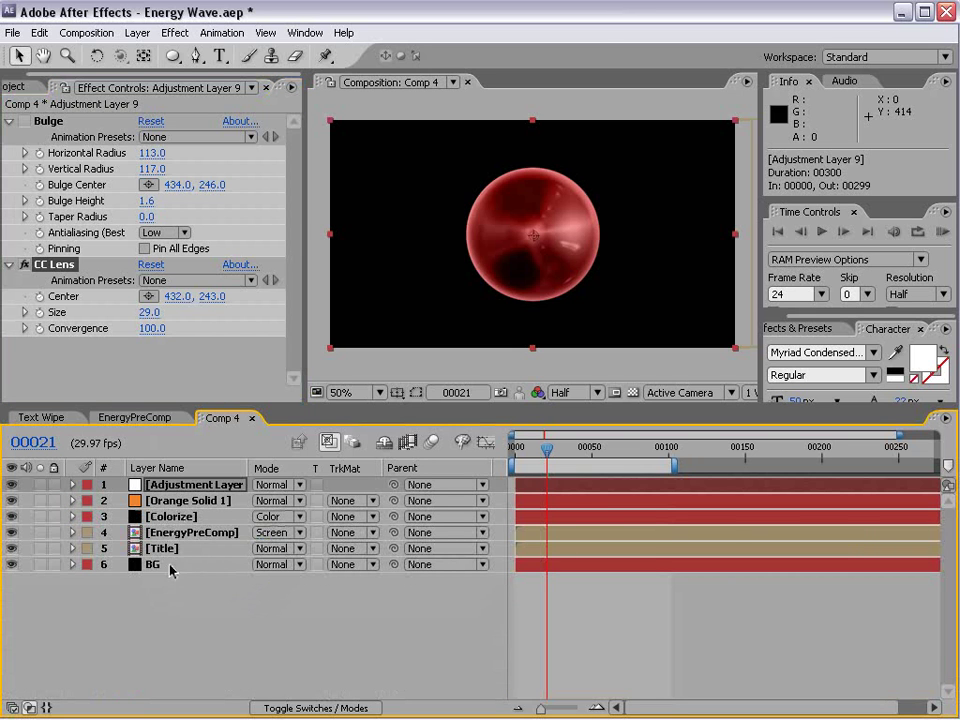
- Duplicate the Colorize, EnergyPreComp, Title and BG layers and move the copies under Orange Solid 1
{"action": "left_click", "coordinate": [176, 502]}
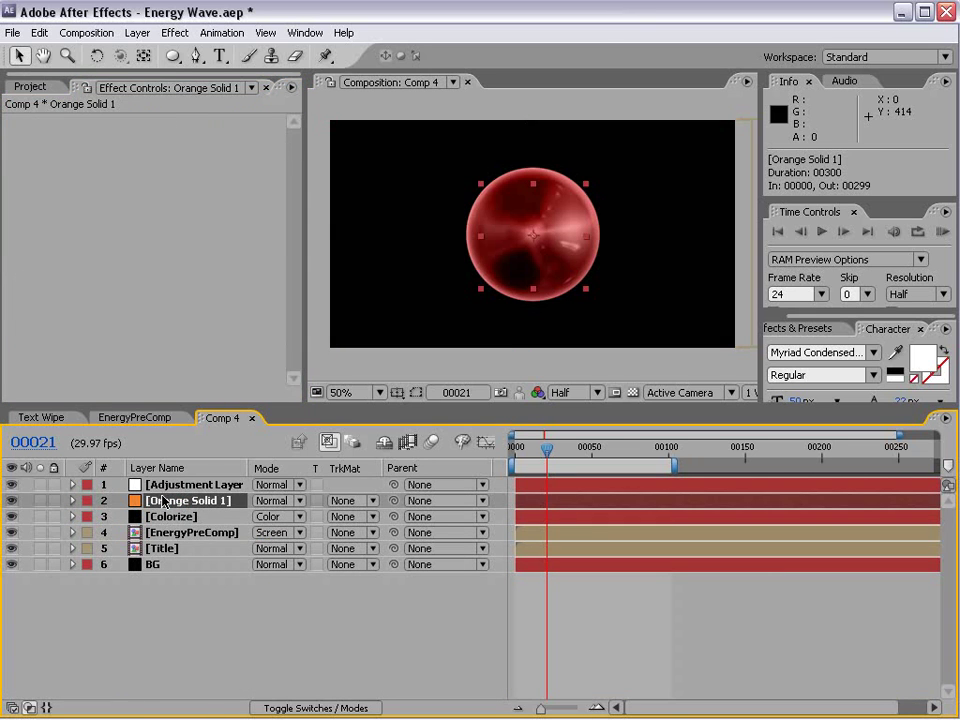
{"action": "left_click", "coordinate": [168, 485]}
{"action": "left_click", "coordinate": [170, 517]}
{"action": "left_click", "coordinate": [160, 565], "text": "shift"}
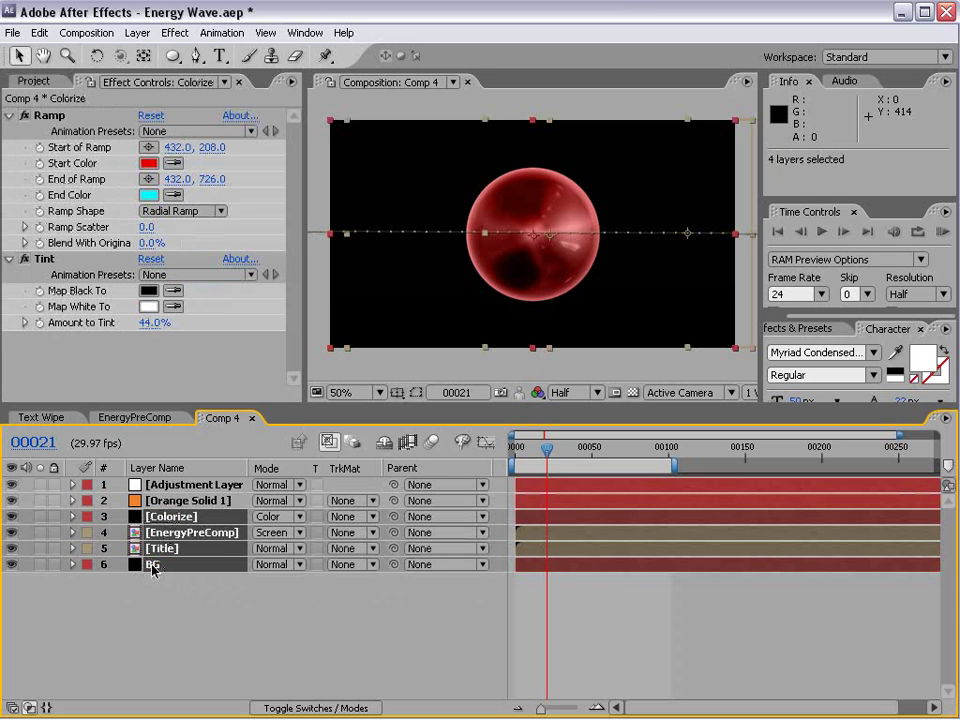
{"action": "key", "text": "ctrl+d"}
{"action": "left_click_drag", "start_coordinate": [160, 615], "coordinate": [170, 512]}
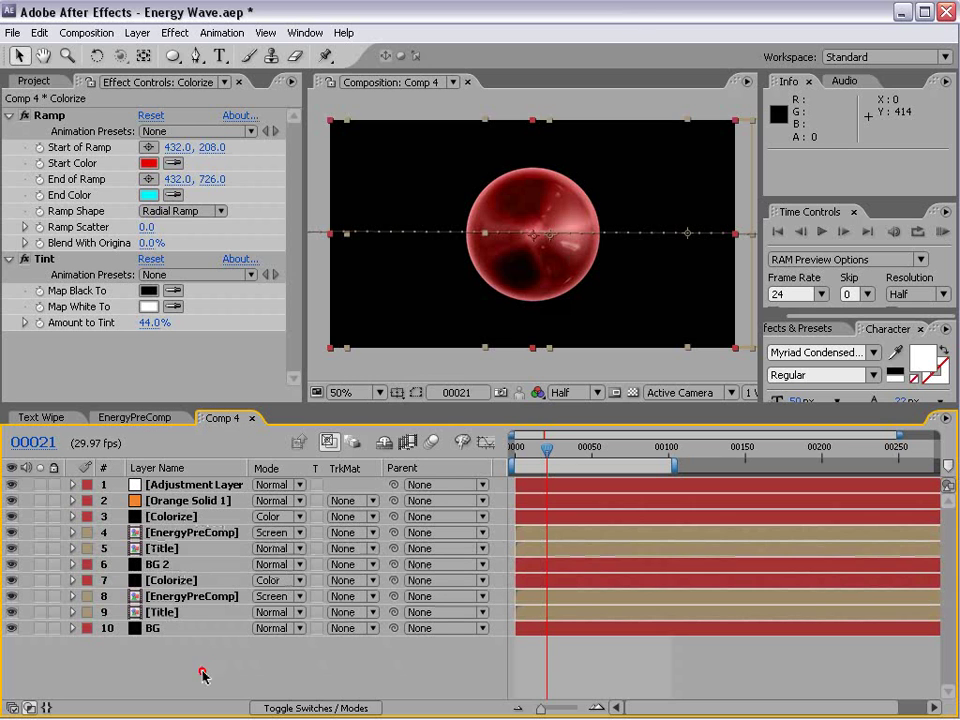
- Select Orange Solid 1 and the duplicated layers and start pre-composing them
{"action": "left_click", "coordinate": [153, 565]}
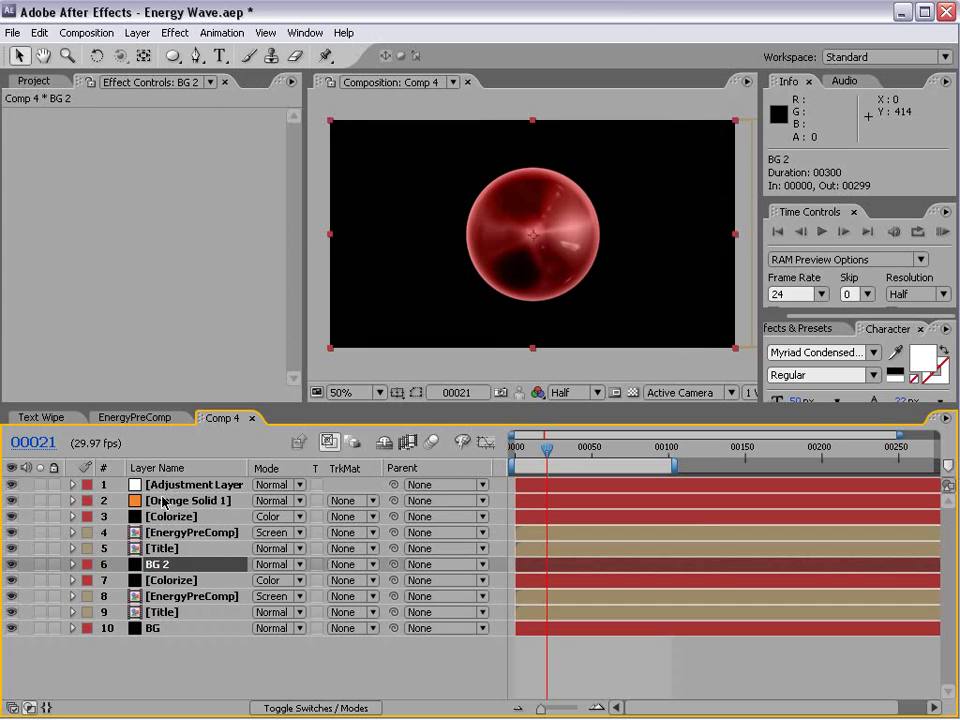
{"action": "left_click", "coordinate": [172, 486], "text": "shift"}
{"action": "key", "text": "ctrl+shift+c"}
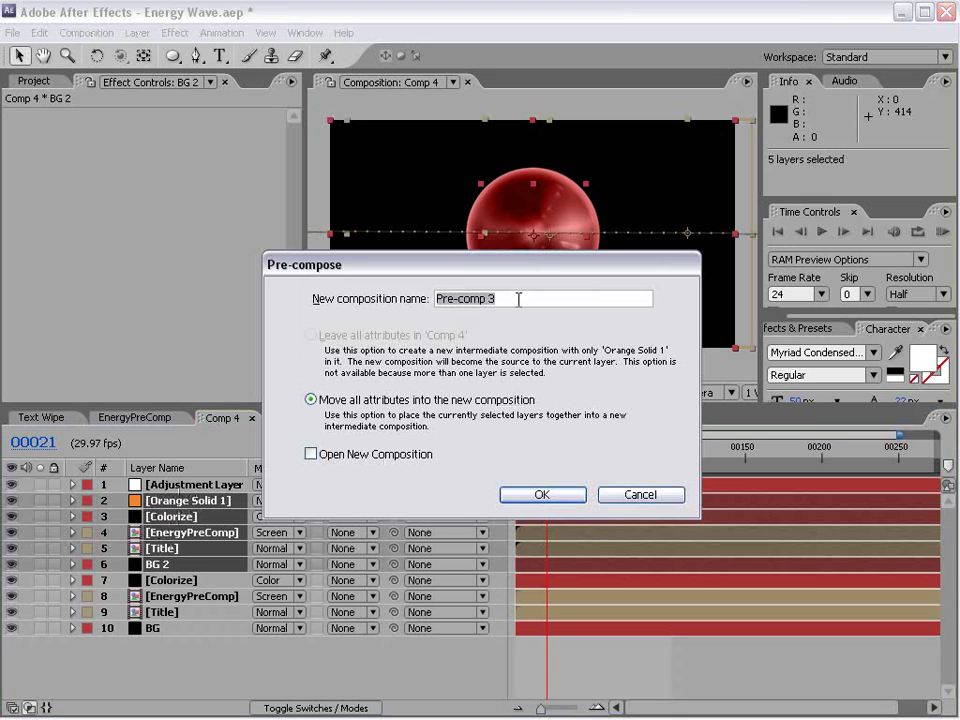
- Create Pre-comp 3 and move CC Lens onto it, deleting the adjustment layer
{"action": "left_click", "coordinate": [545, 495]}
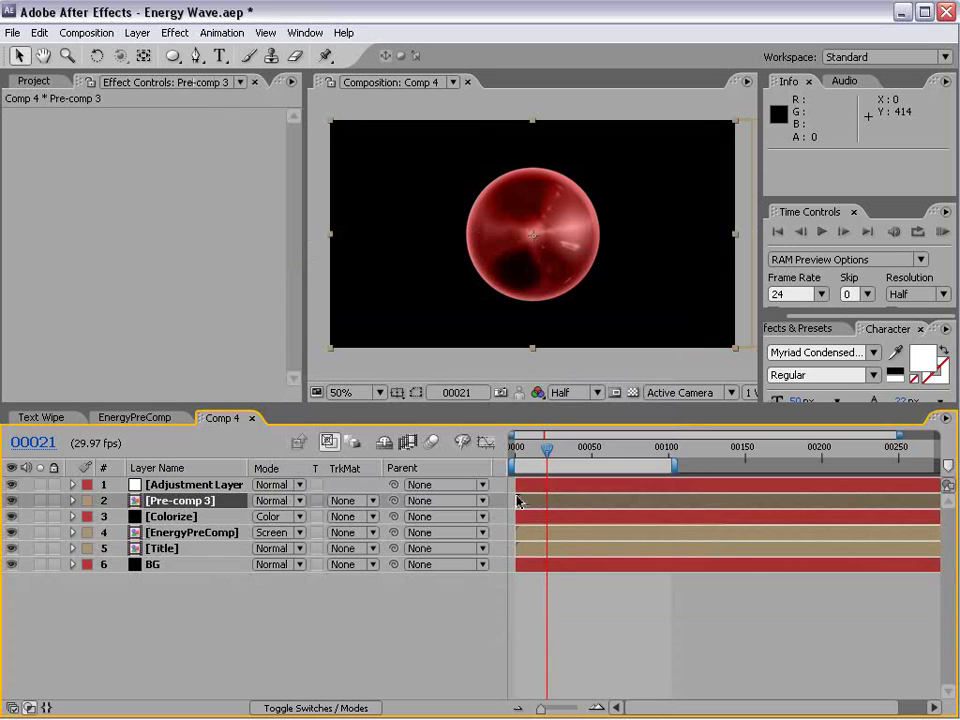
{"action": "left_click", "coordinate": [194, 486]}
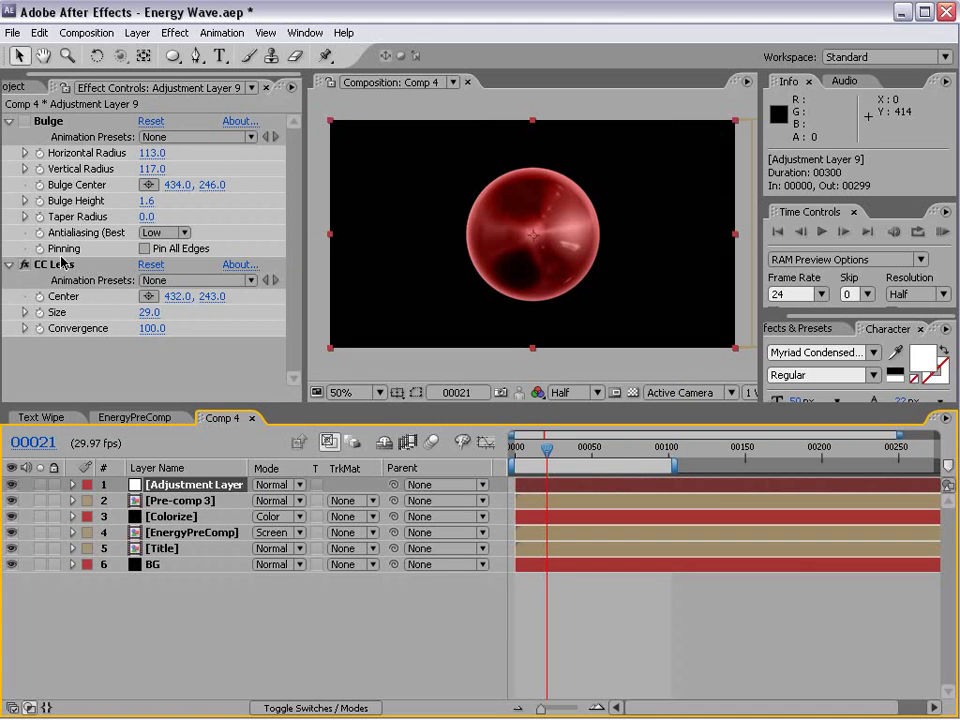
{"action": "left_click", "coordinate": [40, 264]}
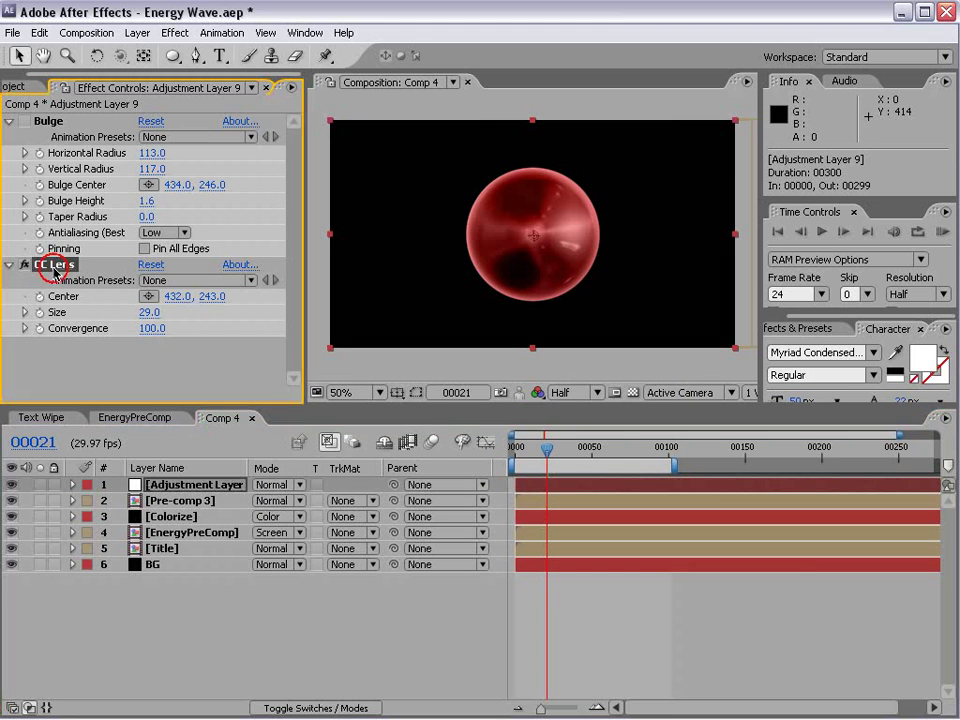
{"action": "left_click", "coordinate": [188, 489]}
{"action": "key", "text": "Delete"}
{"action": "key", "text": "ctrl+v"}
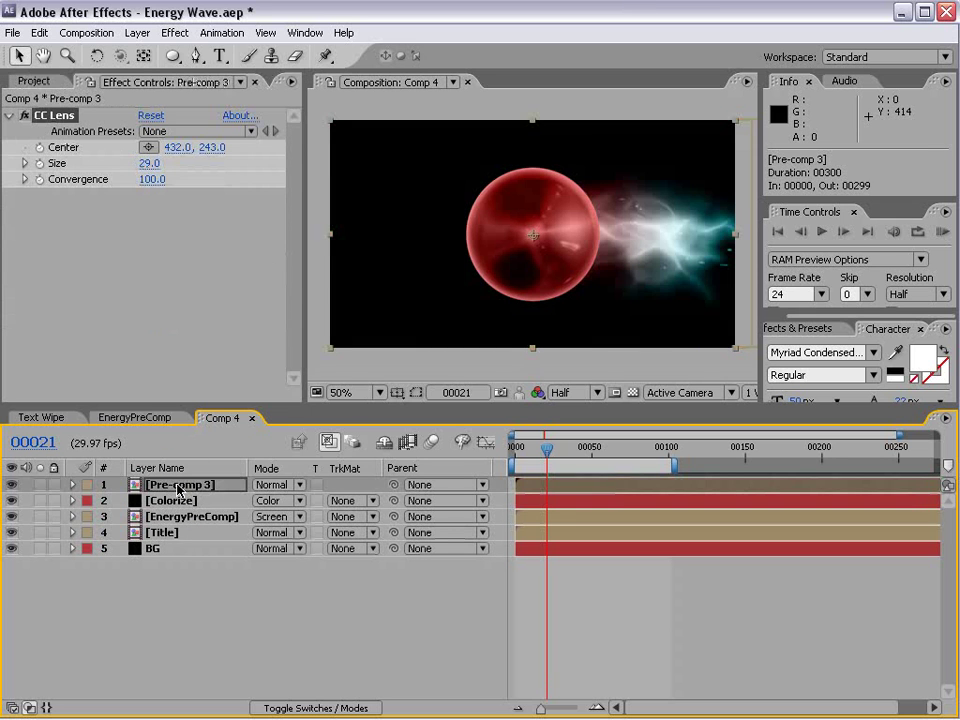
- Compare the result with Pre-comp 3 hidden and shown, then move to frame 35
{"action": "left_click", "coordinate": [175, 500]}
{"action": "left_click", "coordinate": [80, 484]}
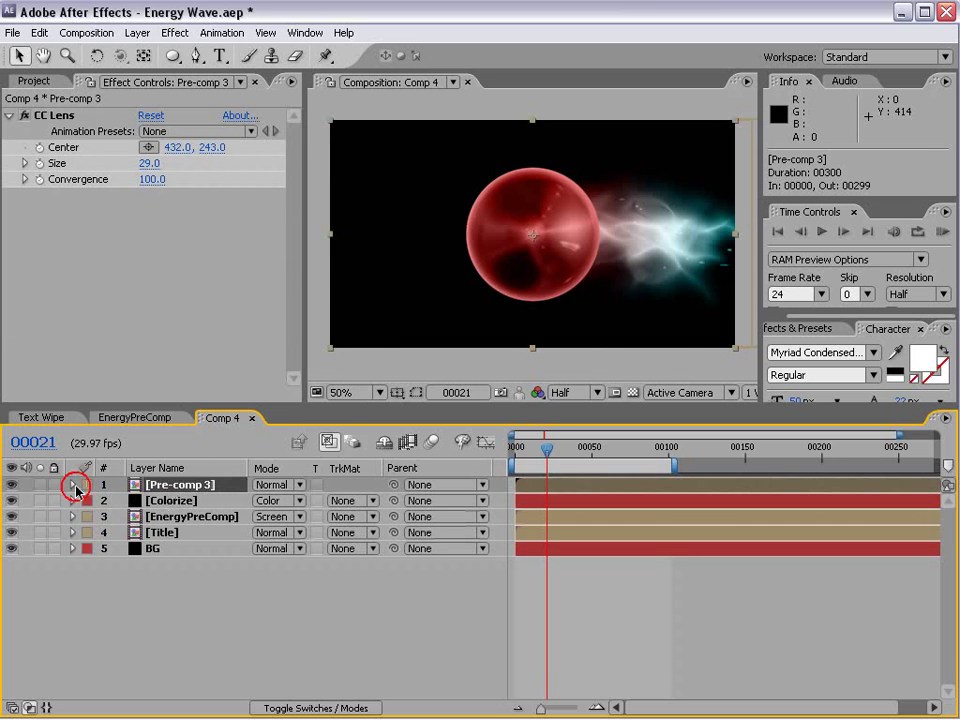
{"action": "left_click", "coordinate": [11, 484]}
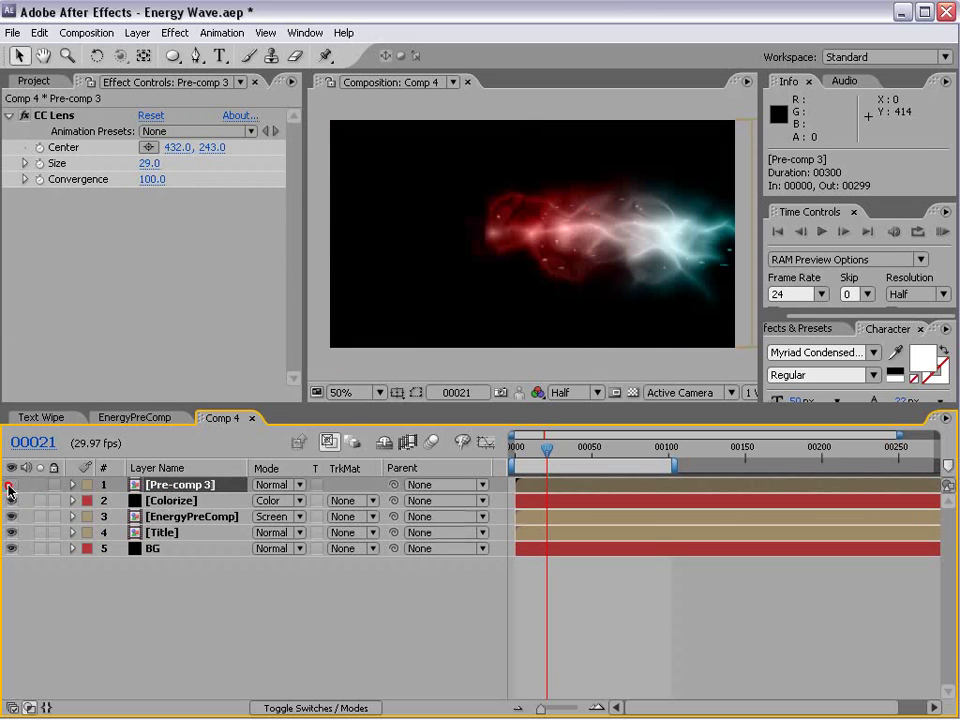
{"action": "left_click", "coordinate": [564, 450]}
{"action": "mouse_move", "coordinate": [564, 450]}
{"action": "left_mouse_down"}
{"action": "mouse_move", "coordinate": [591, 452]}
{"action": "mouse_move", "coordinate": [567, 455]}
{"action": "left_mouse_up"}
- Keyframe Pre-comp 3's opacity to fade from 100% to 0% over a few frames
{"action": "key", "text": "alt+shift+t"}
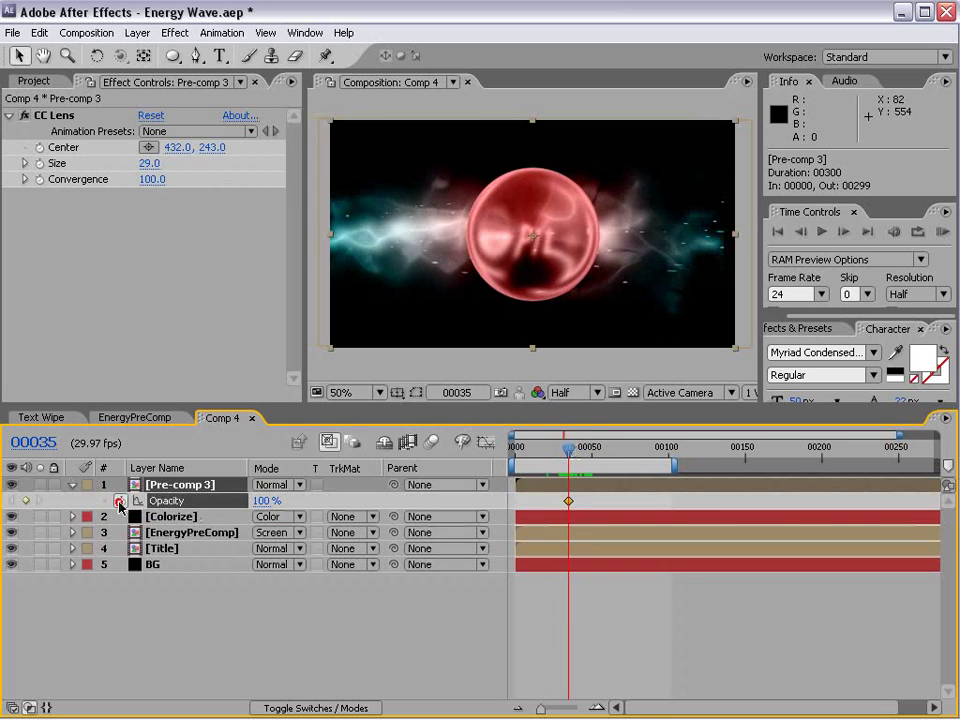
{"action": "left_click", "coordinate": [575, 447]}
{"action": "left_click_drag", "start_coordinate": [265, 500], "coordinate": [246, 500]}
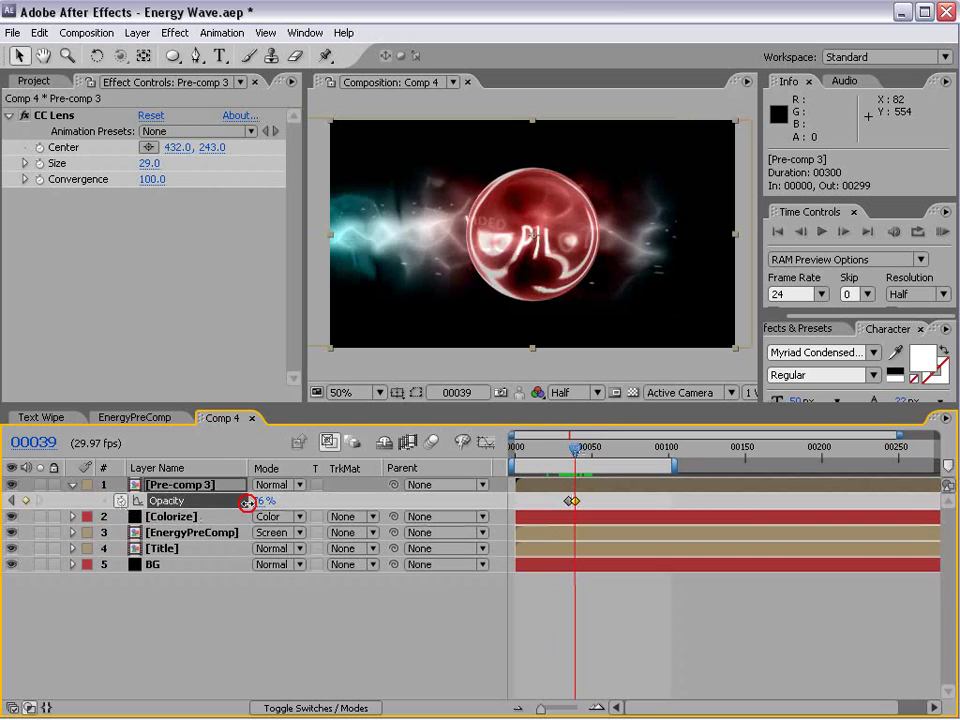
{"action": "mouse_move", "coordinate": [576, 446]}
{"action": "left_mouse_down"}
{"action": "mouse_move", "coordinate": [560, 455]}
{"action": "mouse_move", "coordinate": [578, 452]}
{"action": "left_mouse_up"}
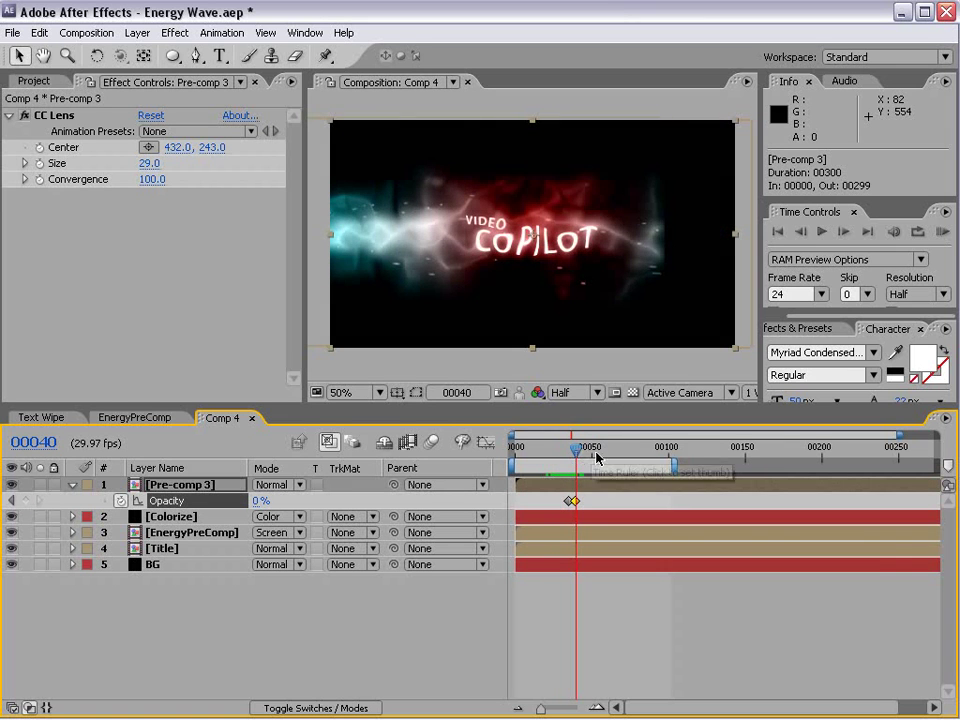
- End the work area at frame 51, RAM preview, and shift the 0% keyframe to frame 43
{"action": "left_click", "coordinate": [585, 447]}
{"action": "left_click", "coordinate": [591, 447]}
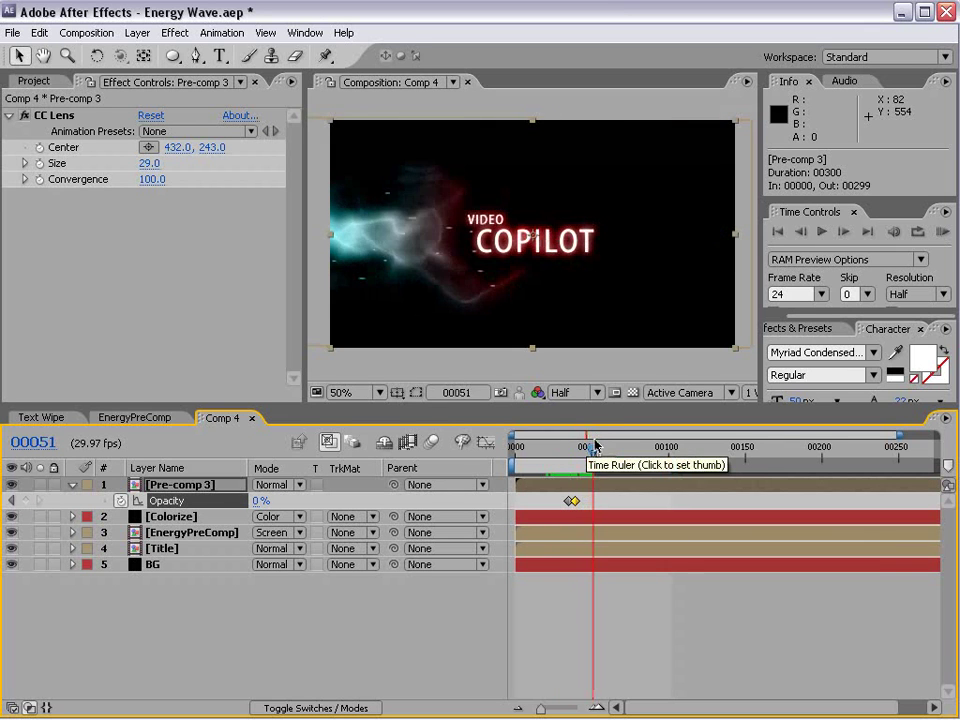
{"action": "key", "text": "n"}
{"action": "key", "text": "KP_0"}
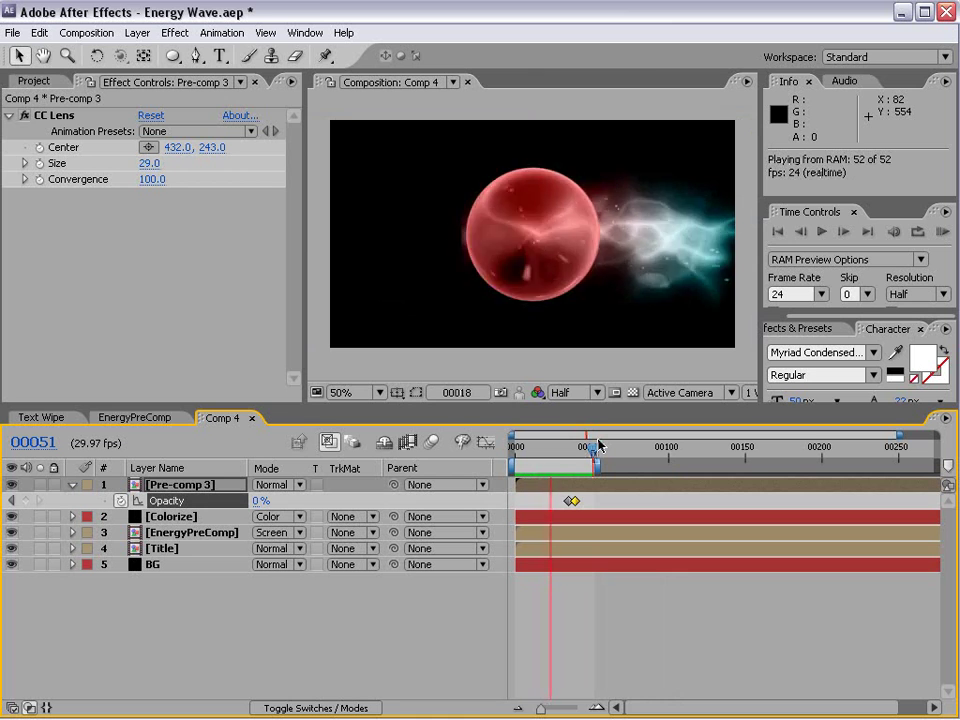
{"action": "left_click", "coordinate": [580, 502]}
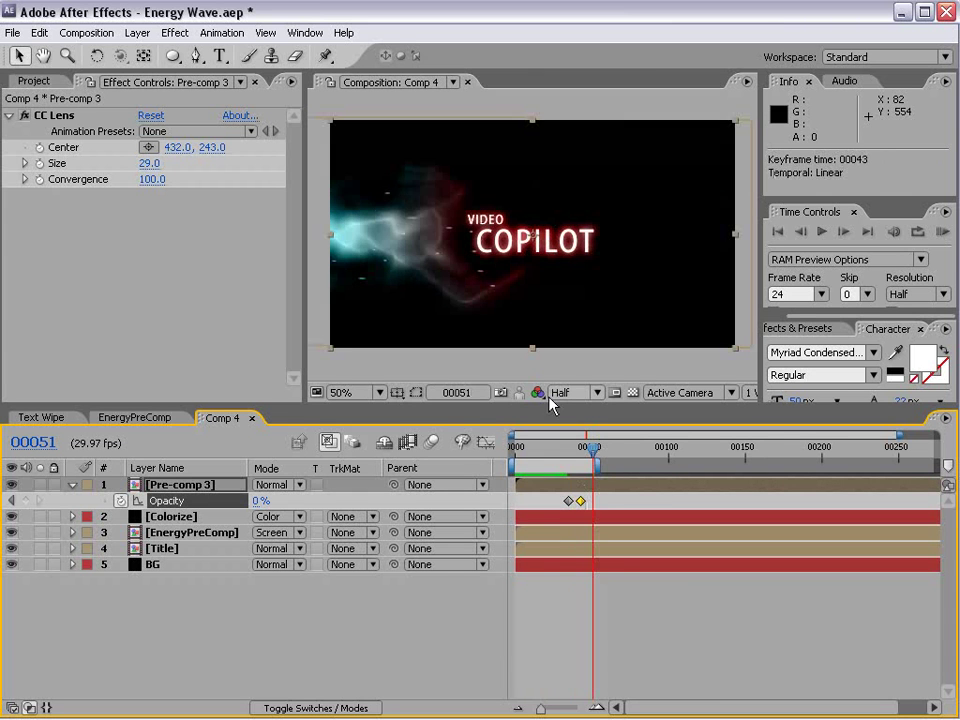
{"action": "key", "text": "KP_0"}
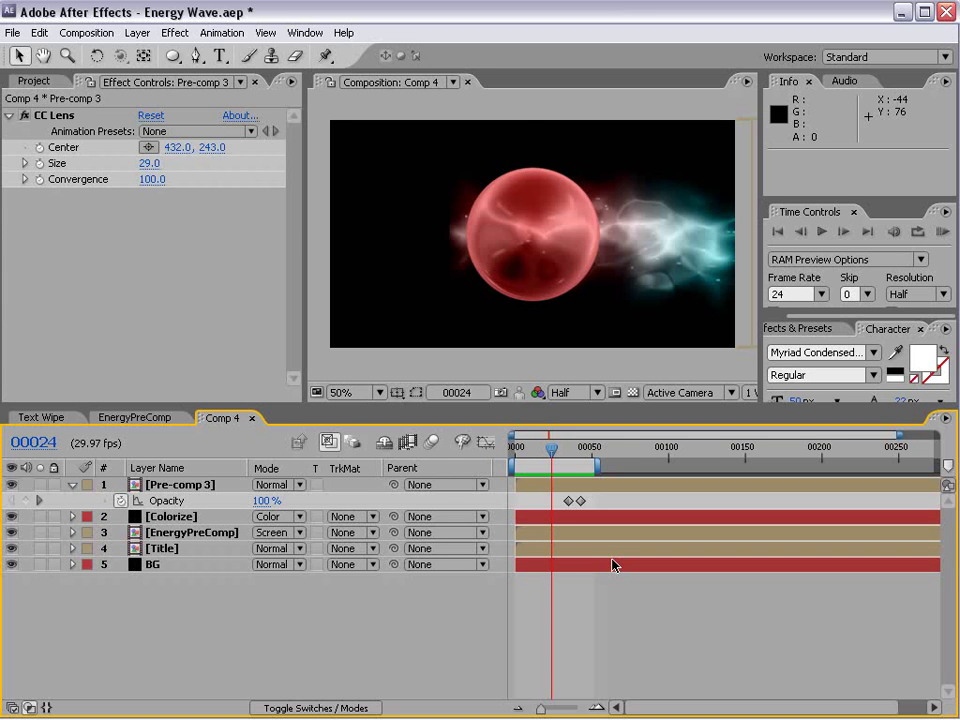
{"action": "mouse_move", "coordinate": [522, 447]}
{"action": "left_mouse_down"}
{"action": "mouse_move", "coordinate": [572, 450]}
{"action": "mouse_move", "coordinate": [557, 489]}
{"action": "left_mouse_up"}
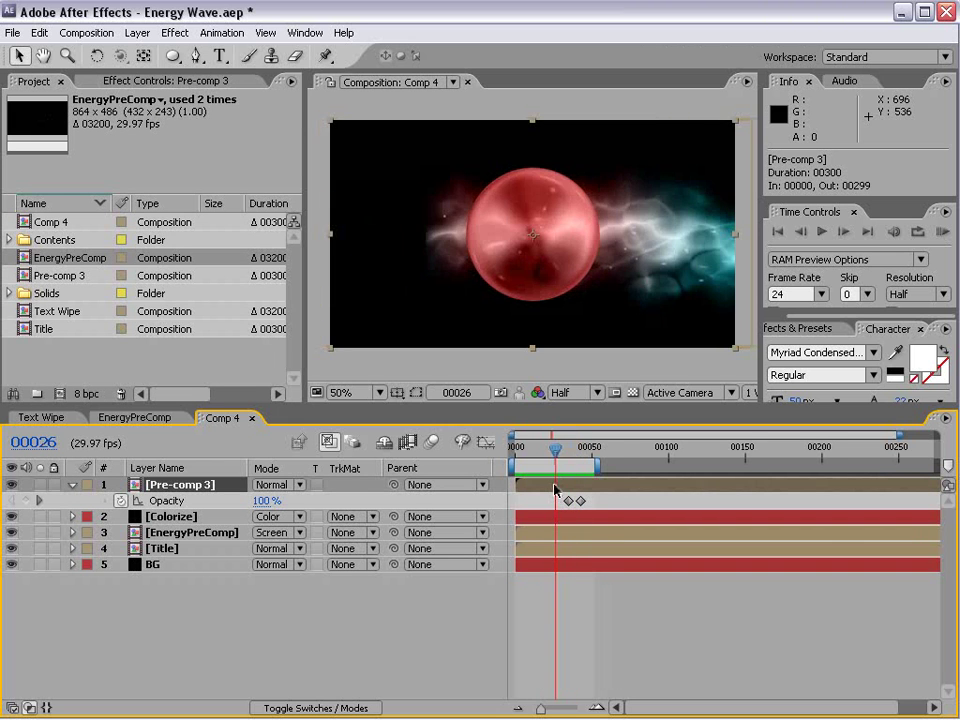
{"action": "left_click_drag", "start_coordinate": [557, 489], "coordinate": [567, 491]}
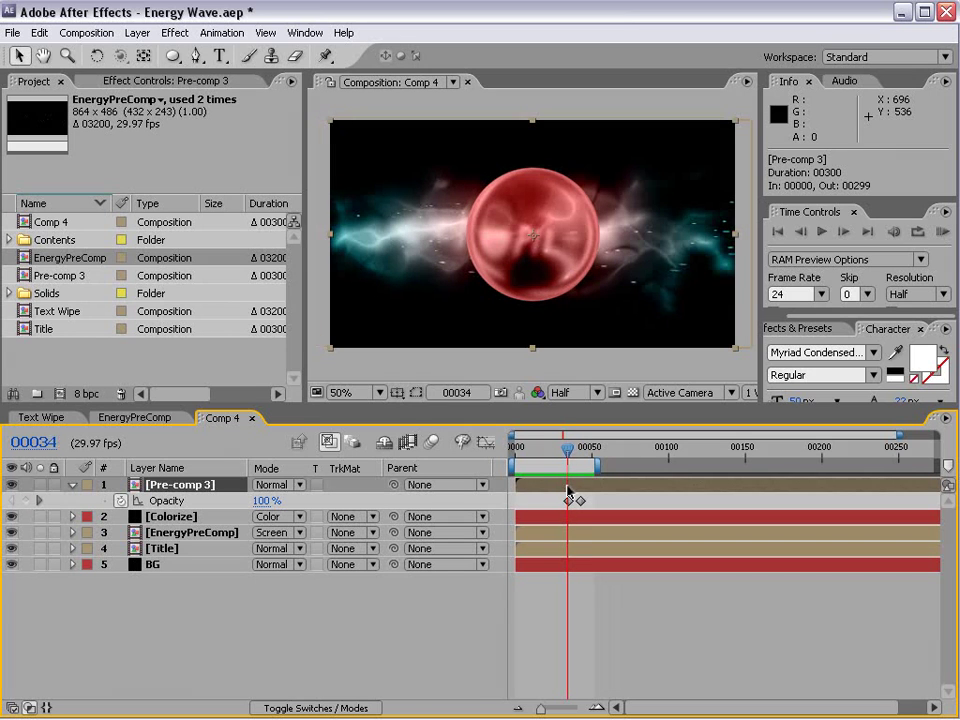